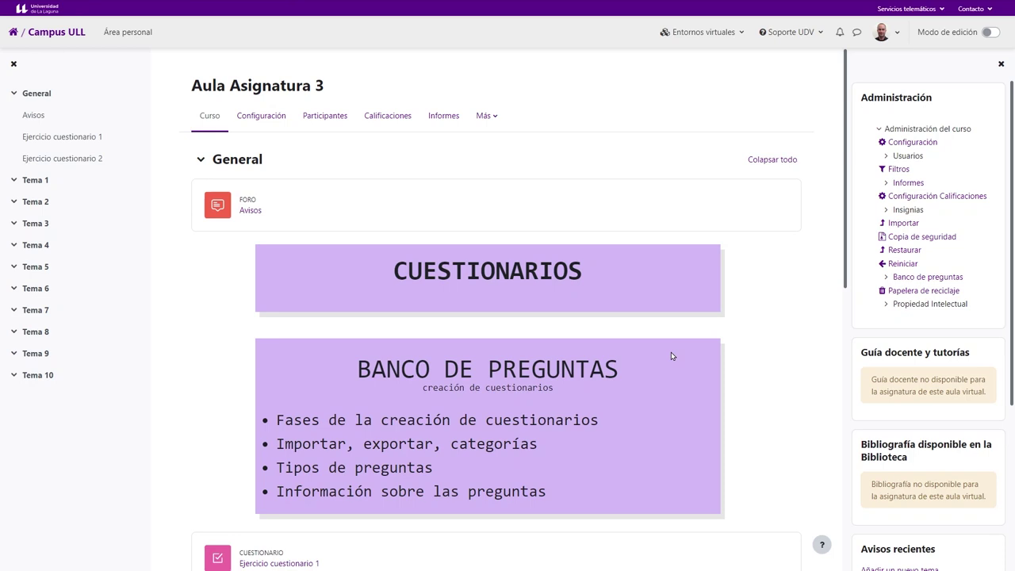
Open the question bank from the administration options of the Aula Asignatura 3 course.
{"action": "scroll", "coordinate": [670, 356], "scroll_direction": "down", "scroll_amount": 1}
{"action": "left_click_drag", "start_coordinate": [303, 373], "coordinate": [380, 371]}
{"action": "left_click", "coordinate": [590, 371]}
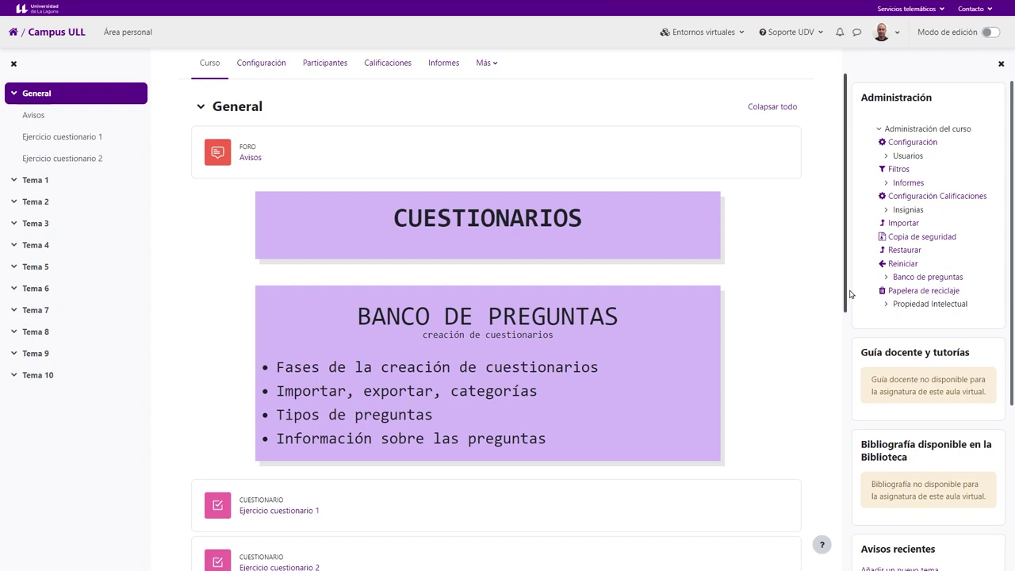
{"action": "left_click", "coordinate": [944, 277]}
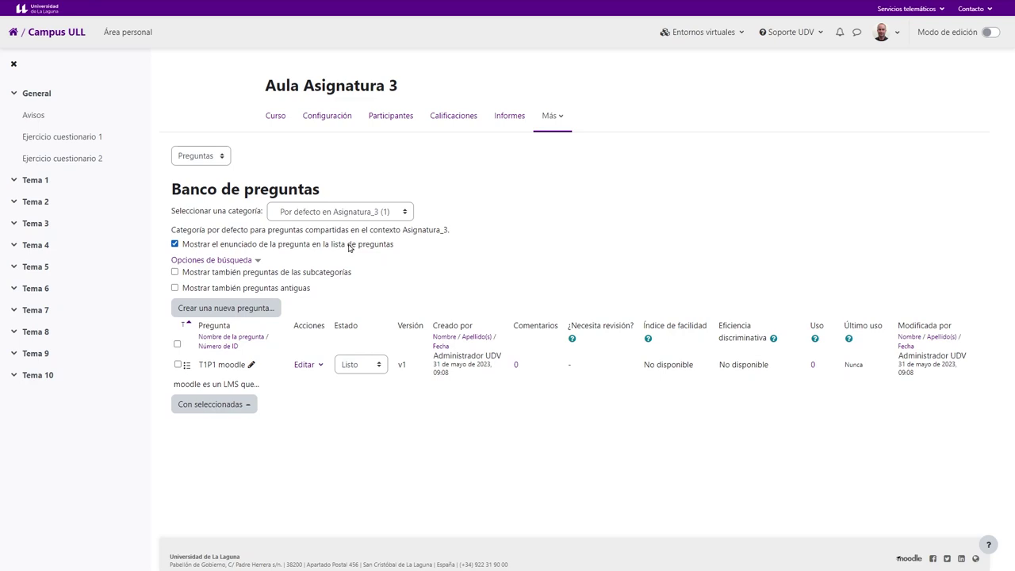
Go to the question bank's export page and choose category M2 with the GIFT file format.
{"action": "left_click", "coordinate": [198, 158]}
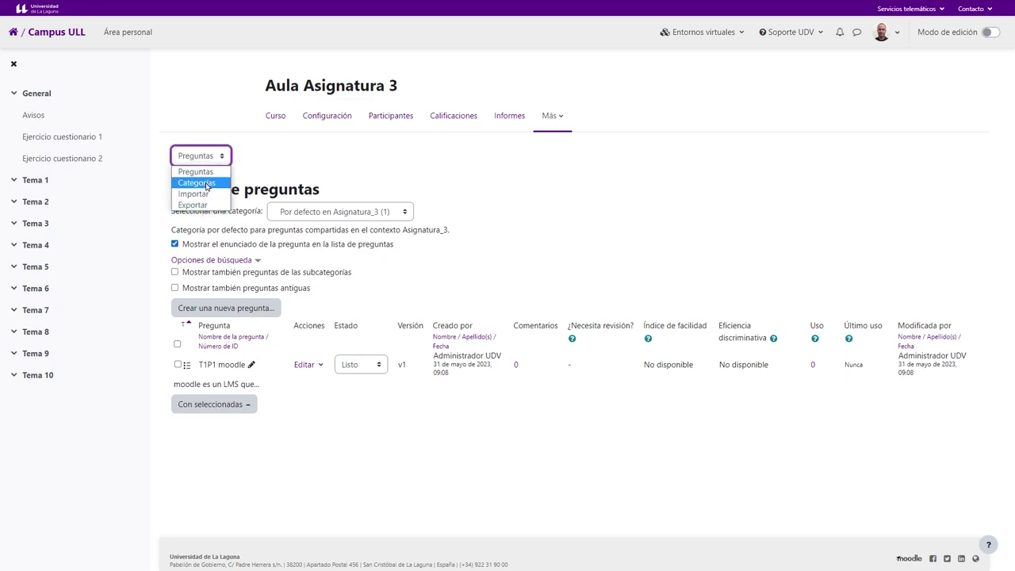
{"action": "left_click", "coordinate": [221, 155]}
{"action": "left_click", "coordinate": [222, 156]}
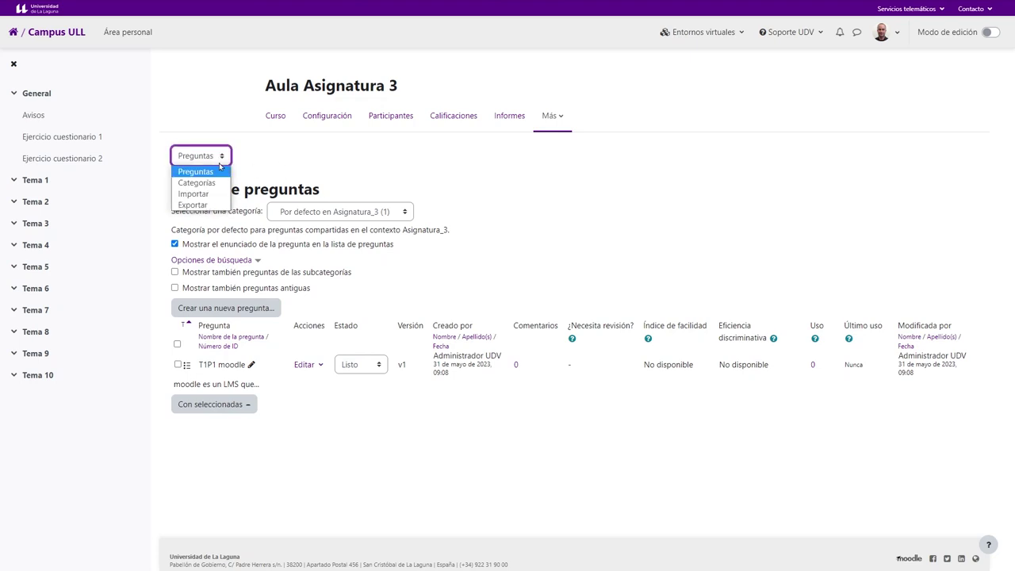
{"action": "left_click", "coordinate": [207, 206]}
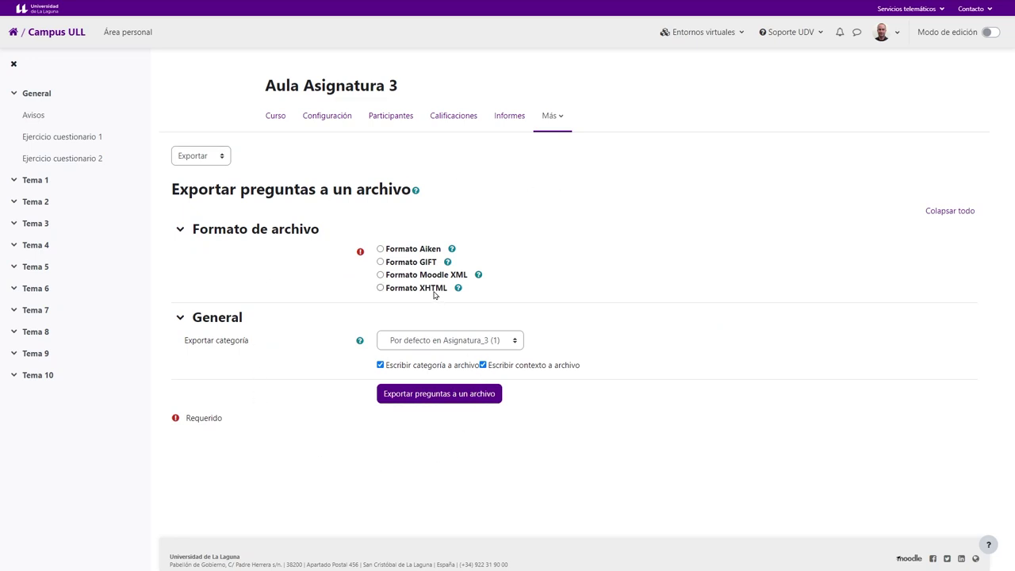
{"action": "left_click", "coordinate": [442, 343]}
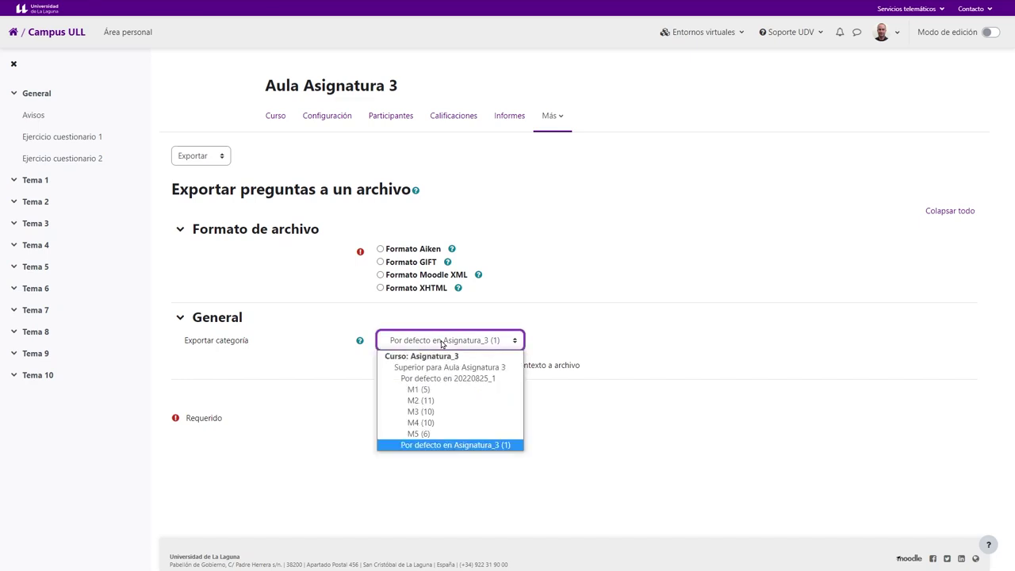
{"action": "left_click", "coordinate": [444, 388]}
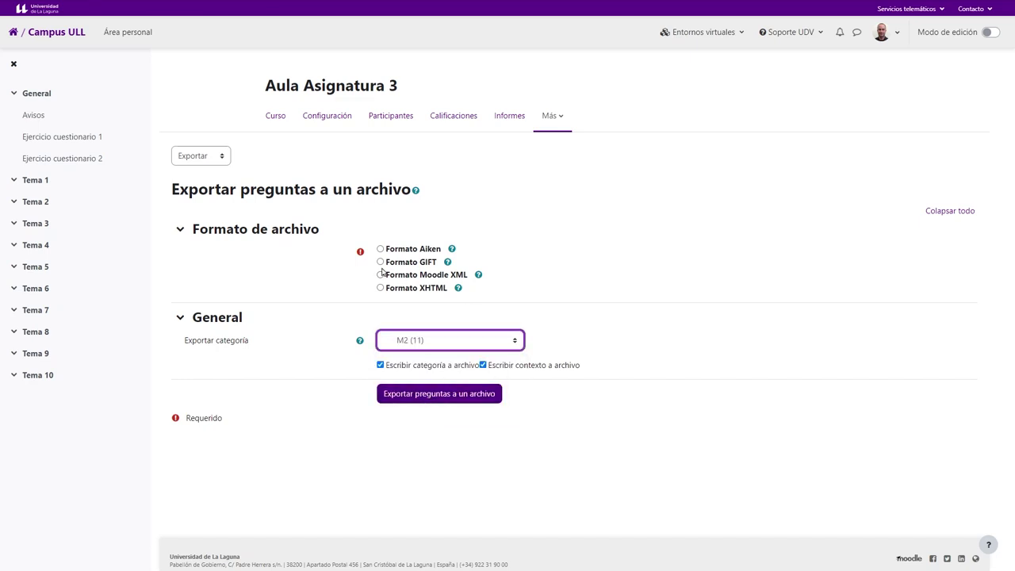
{"action": "left_click_drag", "start_coordinate": [363, 272], "coordinate": [394, 265]}
{"action": "left_click", "coordinate": [547, 273]}
{"action": "left_click", "coordinate": [381, 263]}
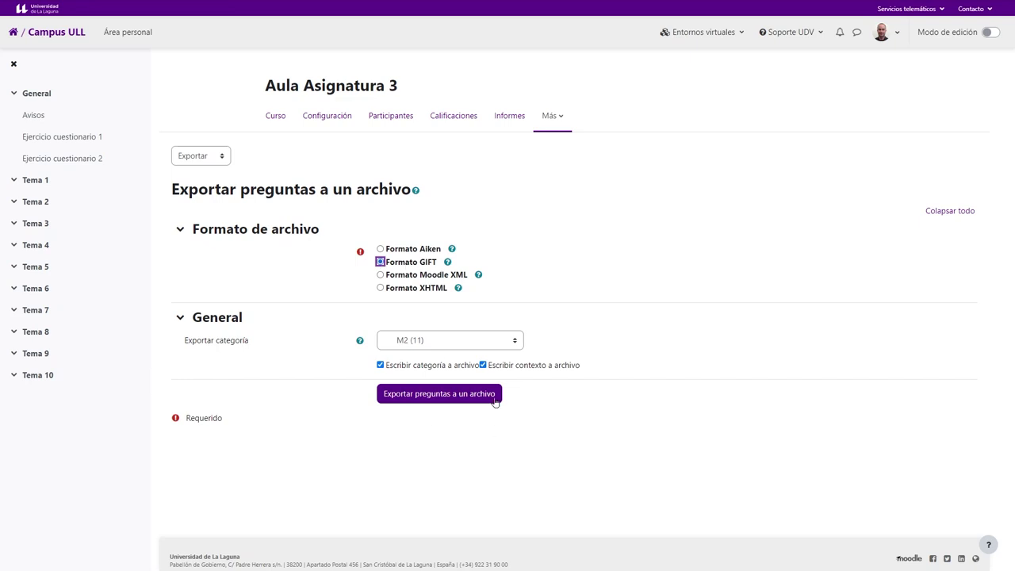
Switch the question bank to importing questions and choose GIFT as the file format.
{"action": "left_click", "coordinate": [209, 159]}
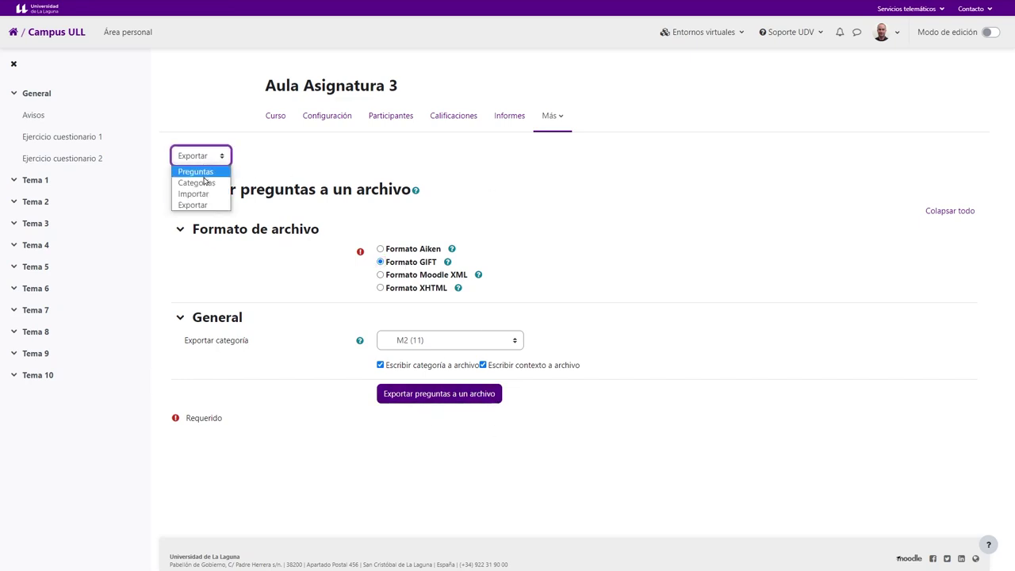
{"action": "left_click", "coordinate": [184, 193]}
{"action": "left_click", "coordinate": [553, 57]}
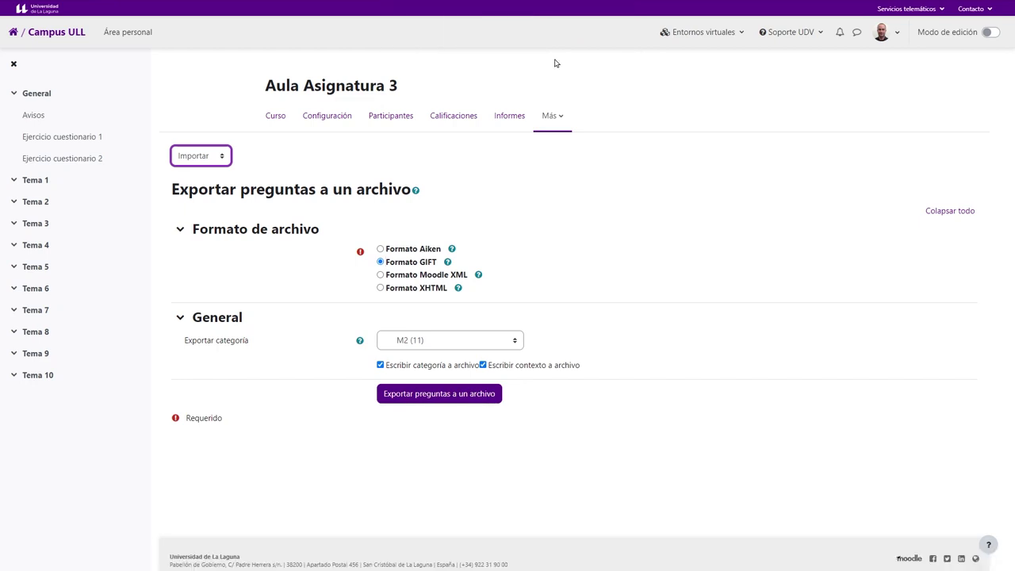
{"action": "left_click", "coordinate": [379, 289]}
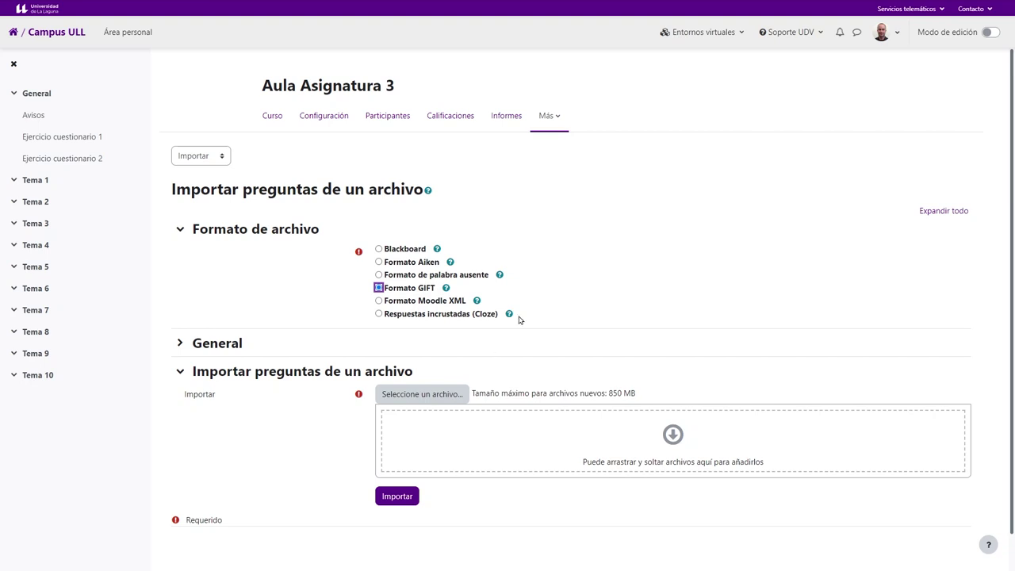
{"action": "left_click", "coordinate": [582, 274]}
Open the question bank's category management and examine the default category and its subcategories.
{"action": "left_click", "coordinate": [217, 161]}
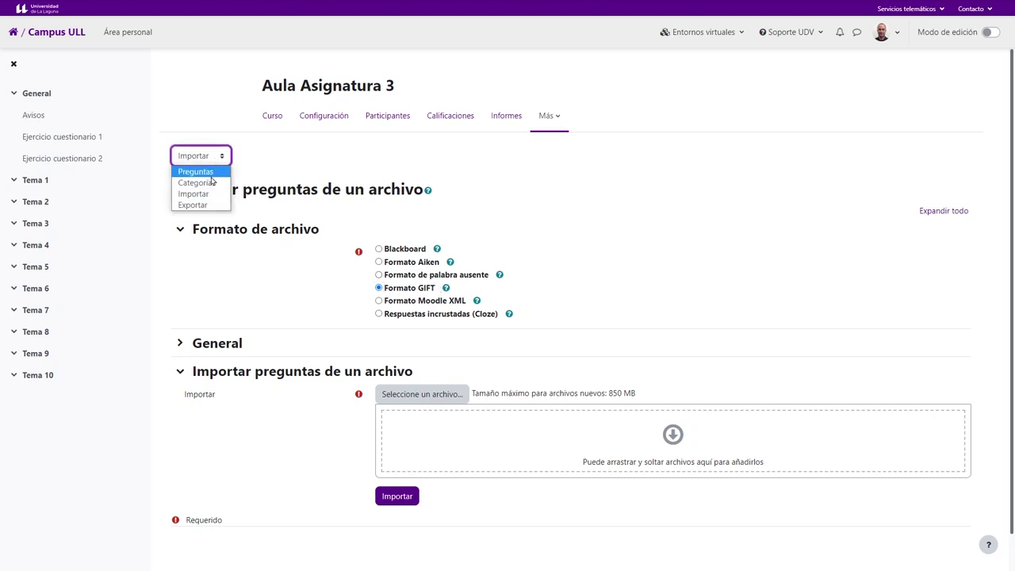
{"action": "left_click", "coordinate": [202, 183]}
{"action": "left_click", "coordinate": [551, 55]}
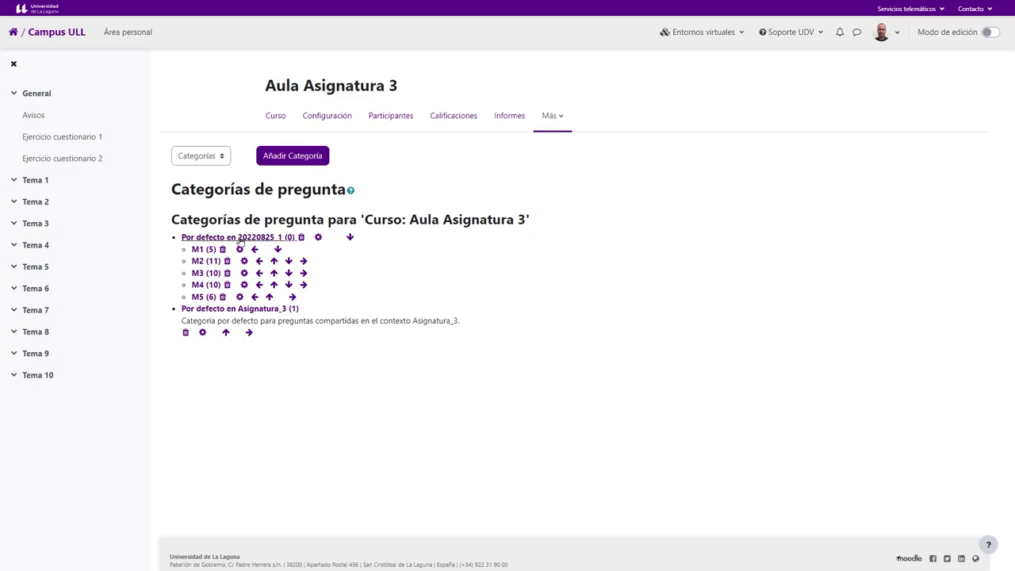
{"action": "left_click_drag", "start_coordinate": [160, 244], "coordinate": [292, 239]}
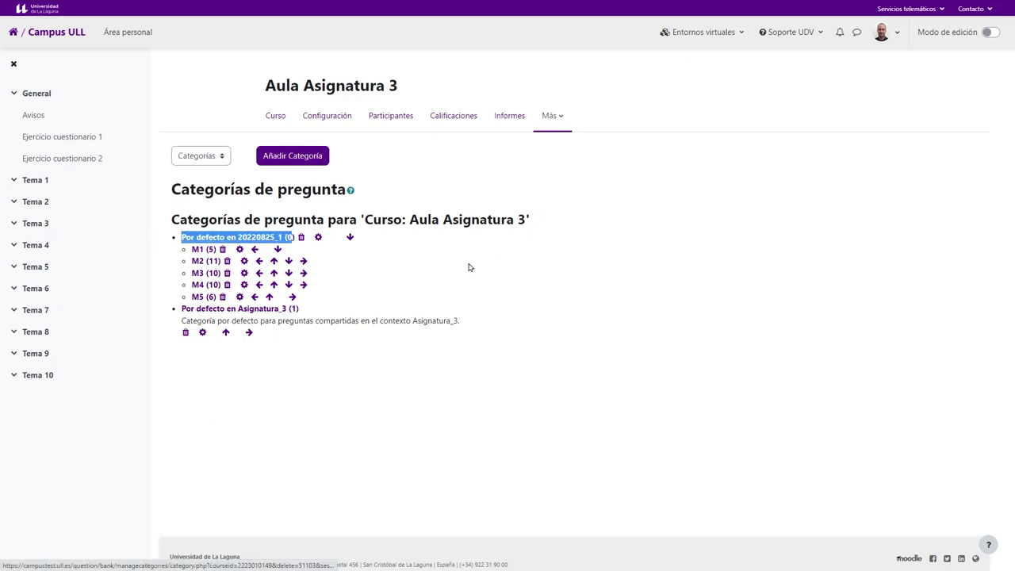
{"action": "left_click", "coordinate": [502, 278]}
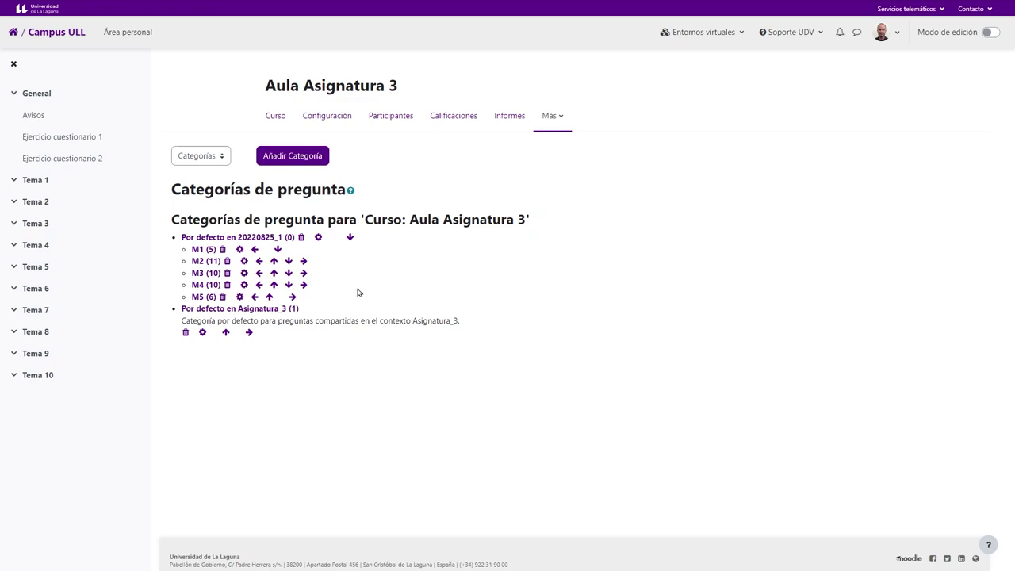
Add a question category named M1_Tema1 with M1 as its parent category.
{"action": "left_click", "coordinate": [279, 158]}
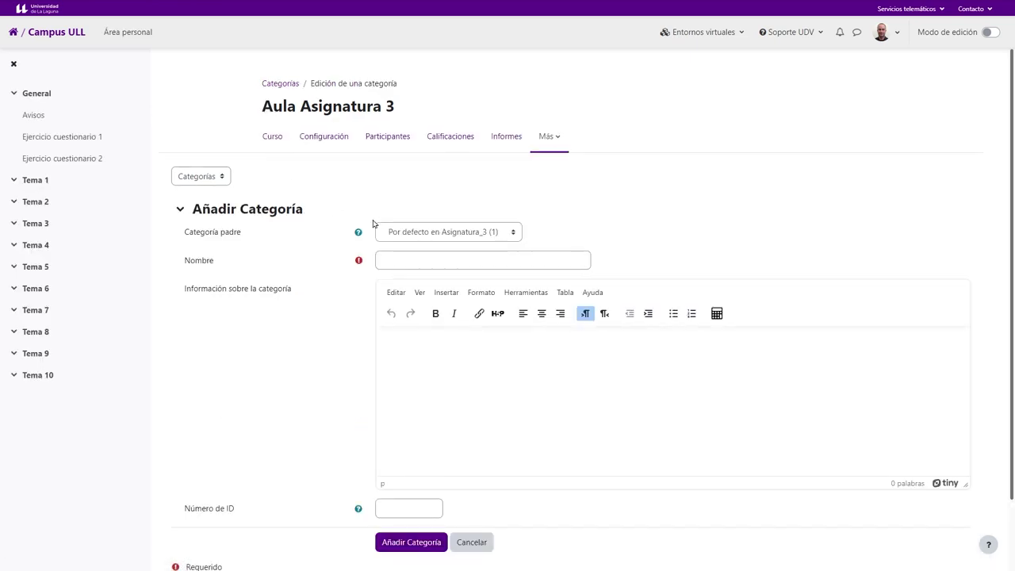
{"action": "left_click", "coordinate": [418, 232]}
{"action": "left_click", "coordinate": [418, 283]}
{"action": "left_click", "coordinate": [419, 260]}
{"action": "type", "text": "M1"}
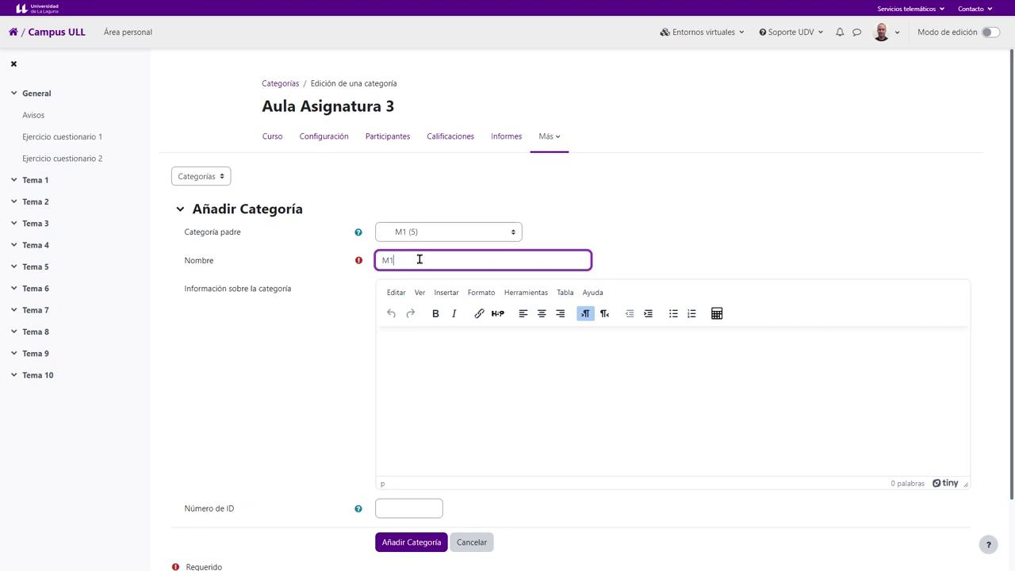
{"action": "type", "text": "_Tema1"}
{"action": "left_click", "coordinate": [422, 542]}
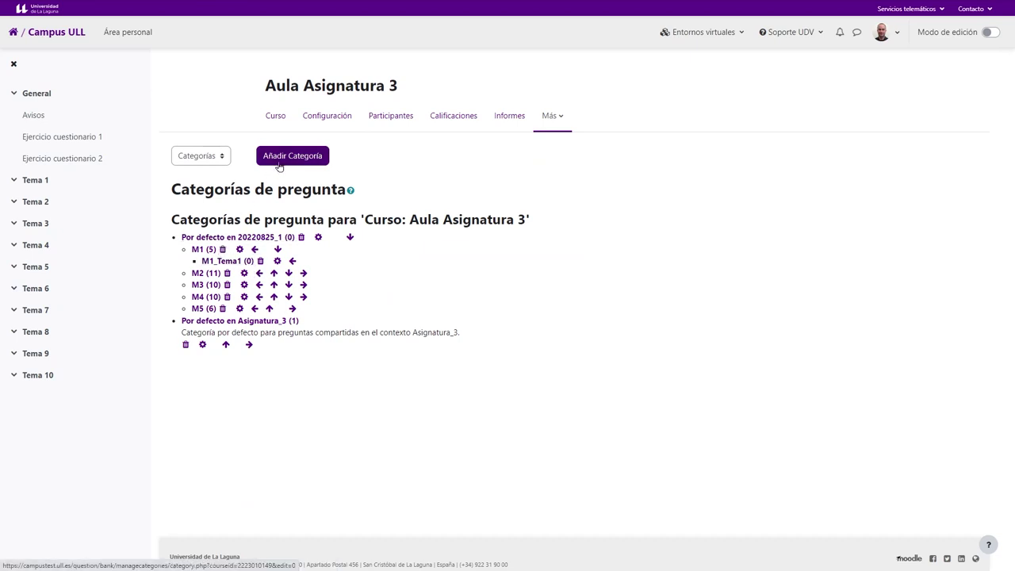
Add a question category named M1_Tema2 with M1 as its parent category.
{"action": "left_click", "coordinate": [291, 156]}
{"action": "left_click", "coordinate": [437, 234]}
{"action": "left_click", "coordinate": [428, 285]}
{"action": "left_click", "coordinate": [422, 260]}
{"action": "type", "text": "M"}
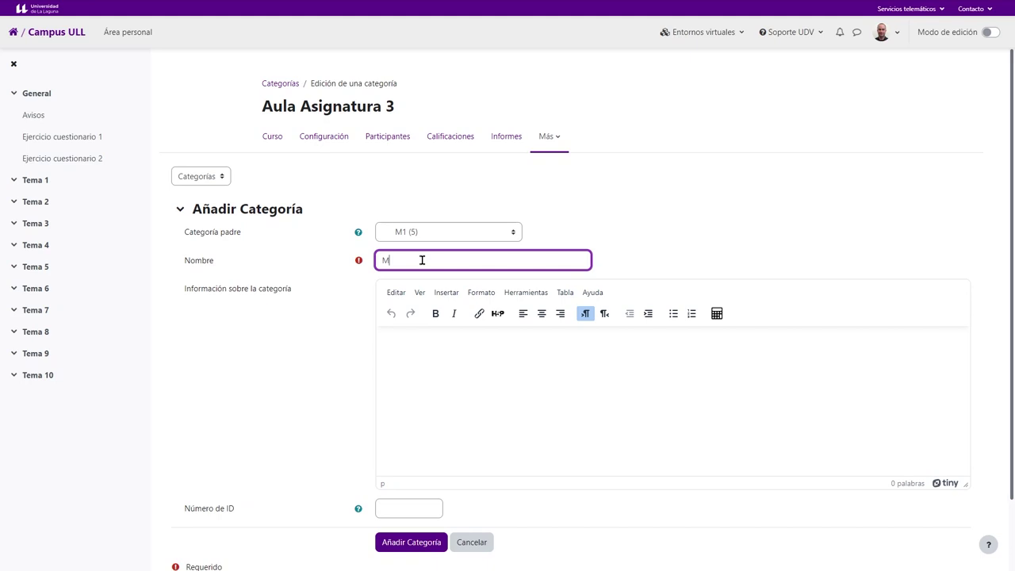
{"action": "type", "text": "1_Tema2"}
{"action": "left_click", "coordinate": [412, 543]}
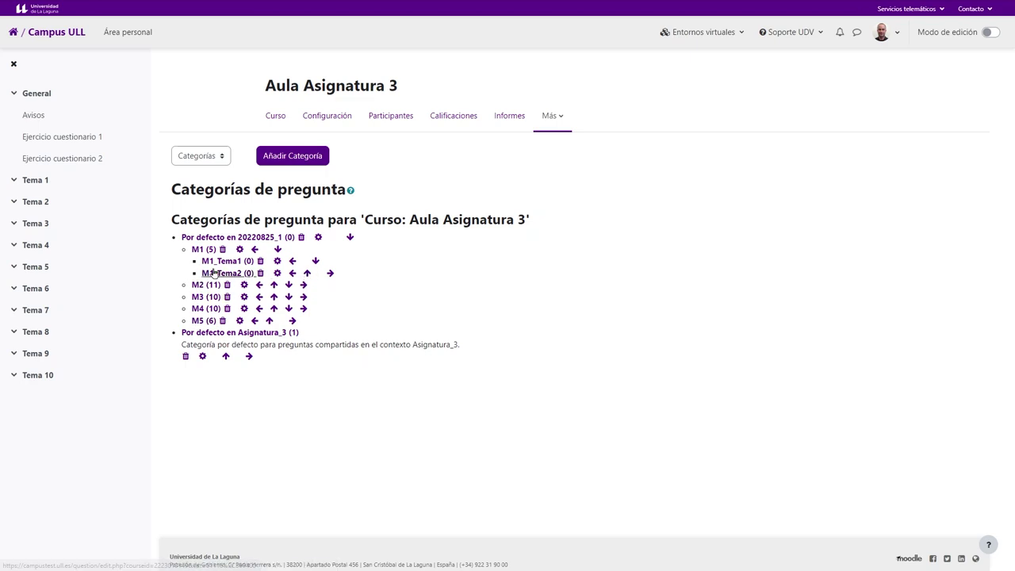
Move category M1_Tema1 up one level out of M1, and return it to M1 as a subcategory.
{"action": "left_click", "coordinate": [293, 262]}
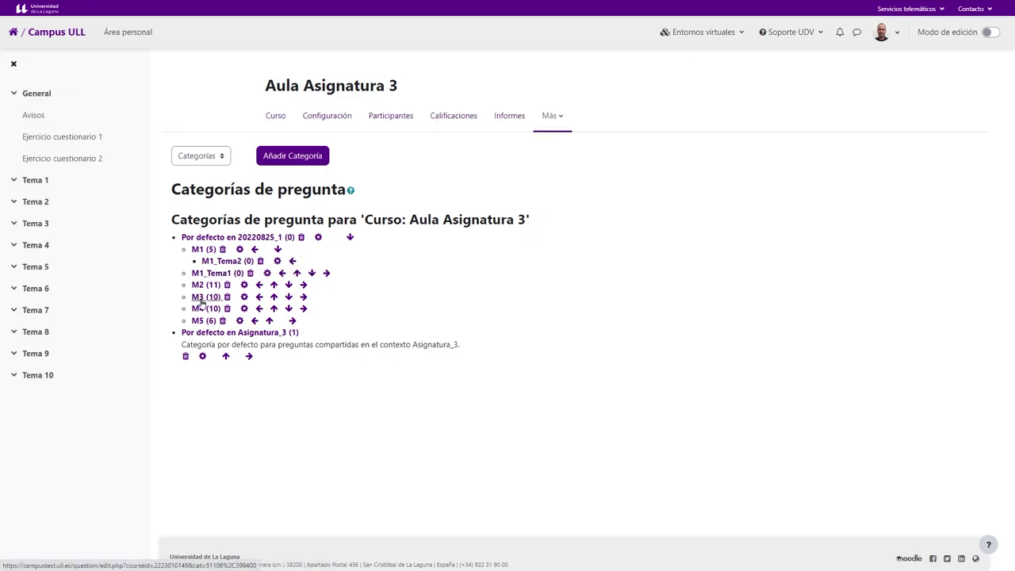
{"action": "left_click", "coordinate": [326, 275]}
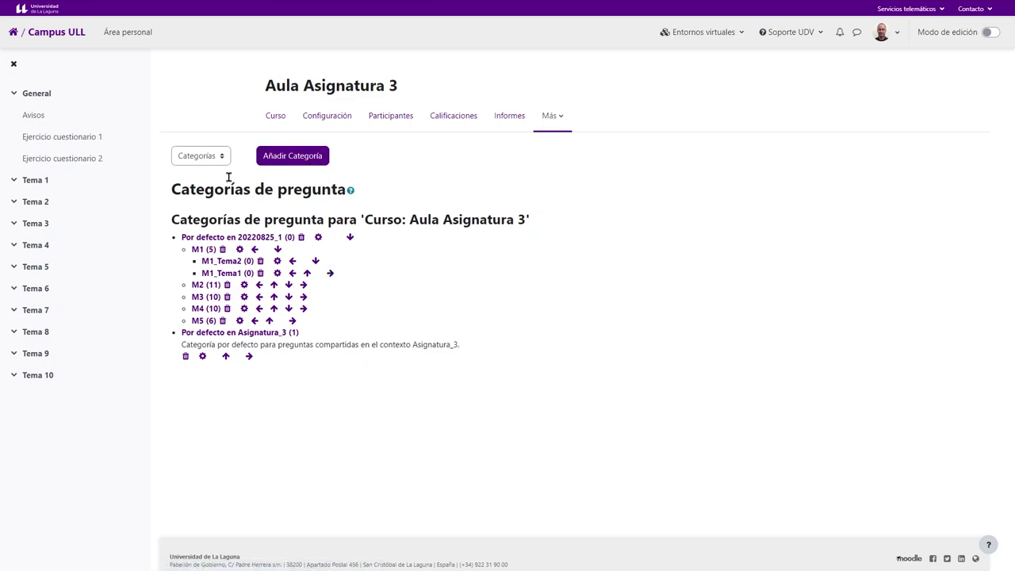
Open the list of questions stored in category M4.
{"action": "left_click", "coordinate": [205, 310]}
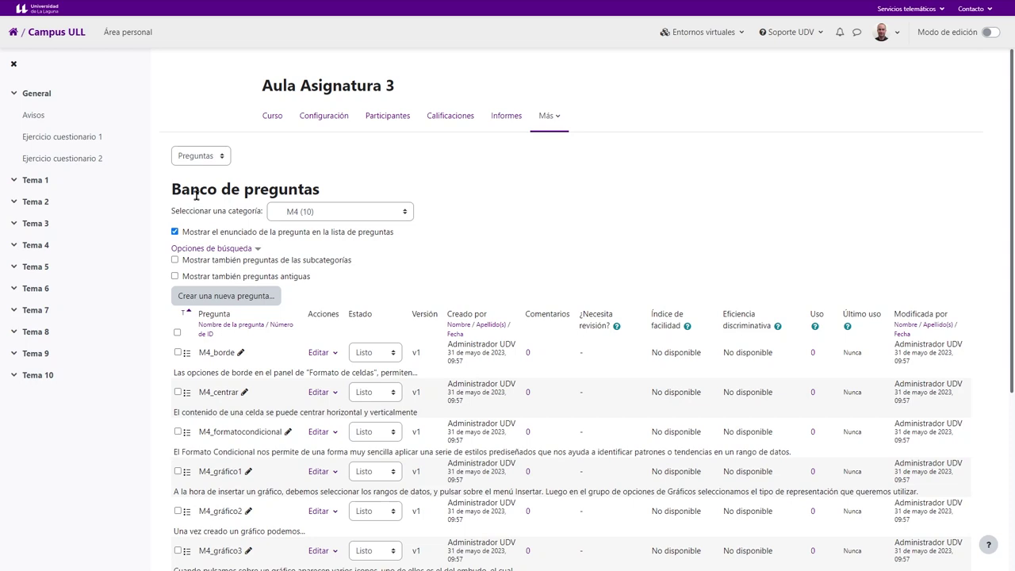
{"action": "left_click", "coordinate": [191, 161]}
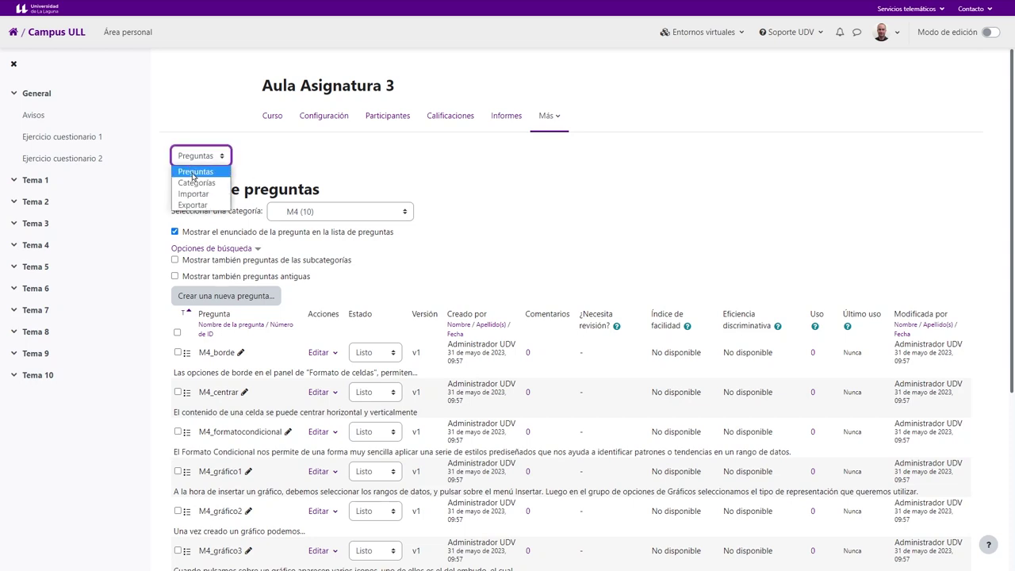
{"action": "left_click", "coordinate": [199, 172]}
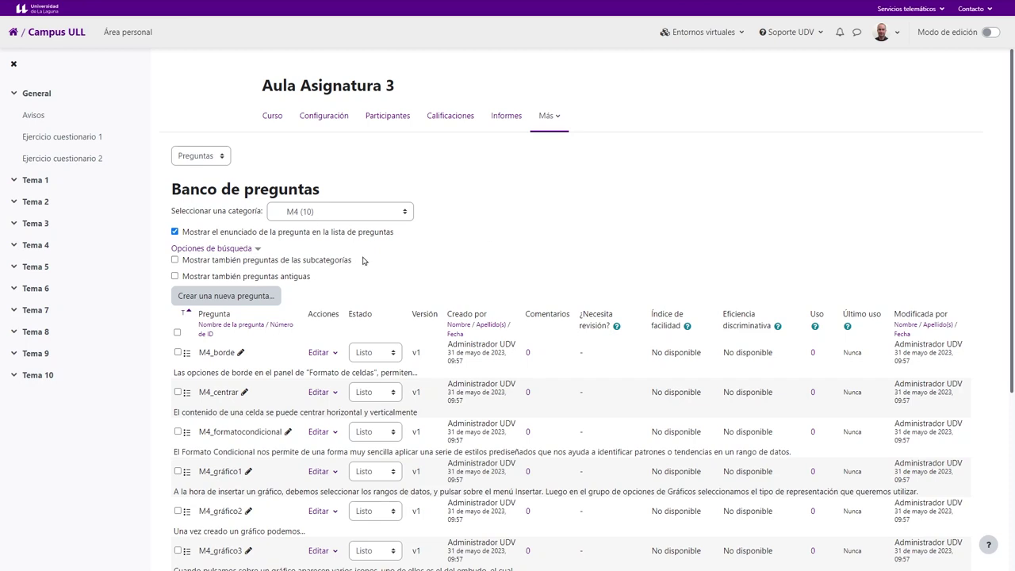
Review the question statements listed for category M4 and turn off showing the statement in the question list.
{"action": "left_click_drag", "start_coordinate": [394, 235], "coordinate": [202, 235]}
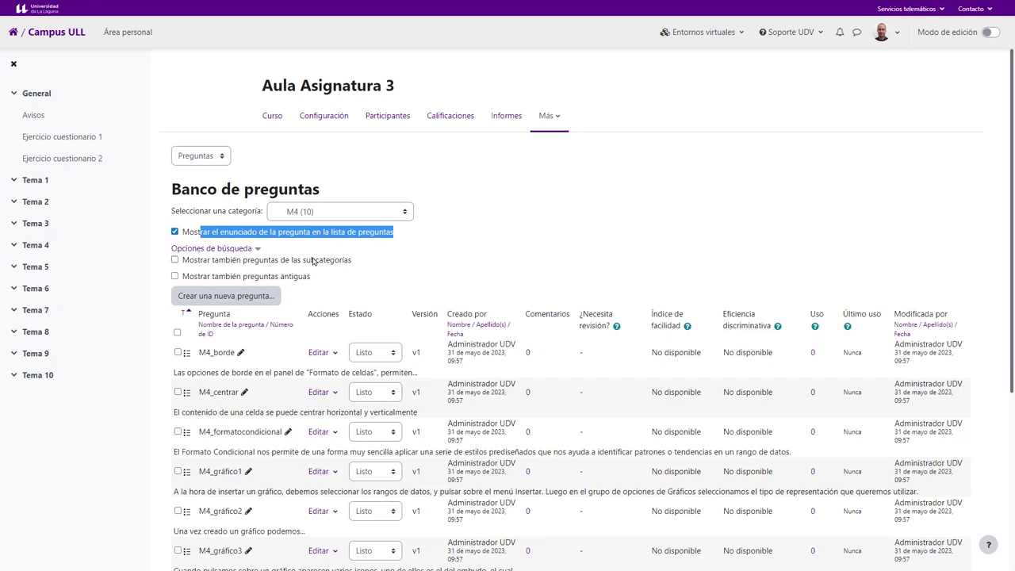
{"action": "scroll", "coordinate": [181, 319], "scroll_direction": "down", "scroll_amount": 1}
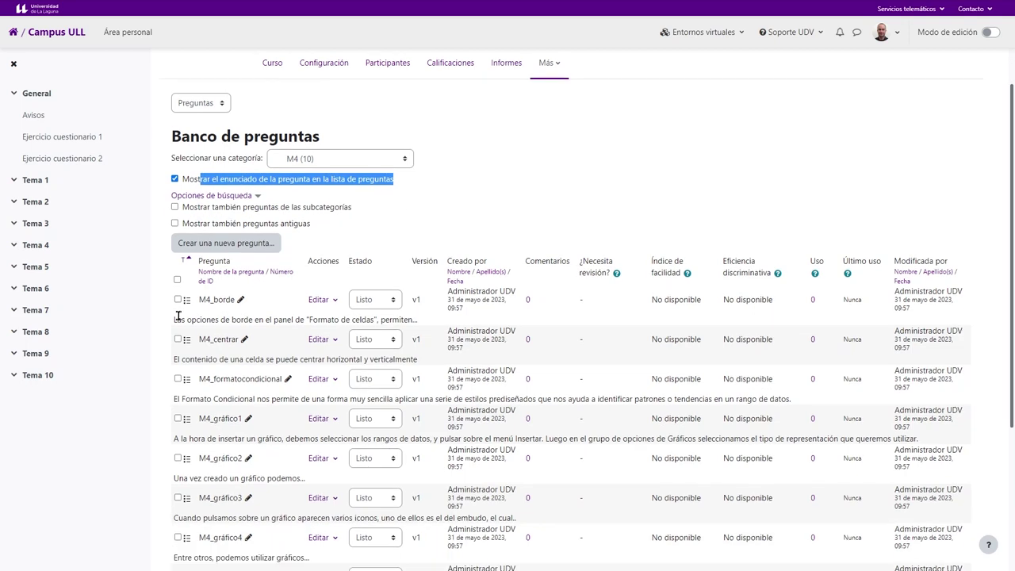
{"action": "left_click_drag", "start_coordinate": [173, 320], "coordinate": [420, 325]}
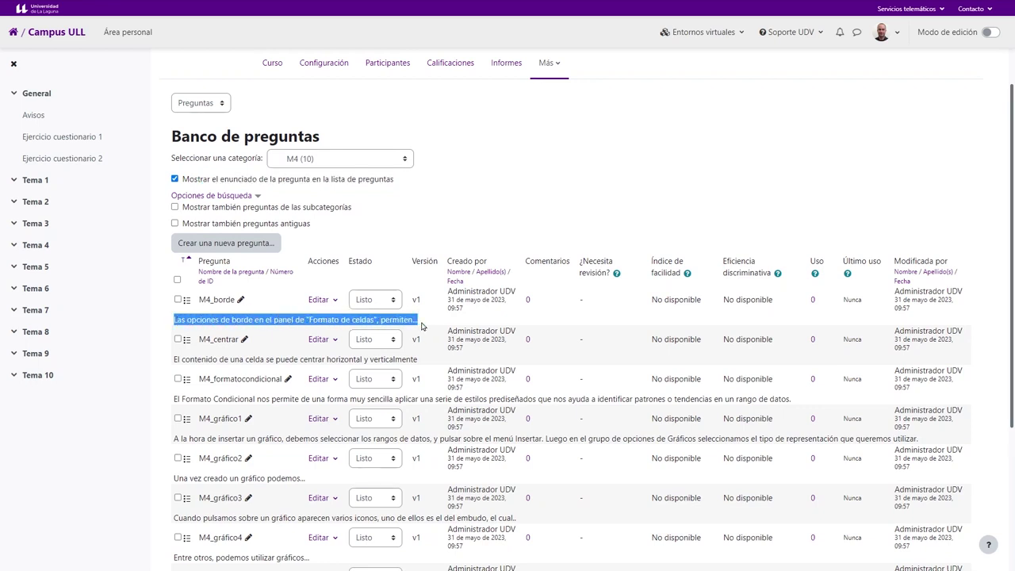
{"action": "left_click_drag", "start_coordinate": [188, 439], "coordinate": [879, 437]}
{"action": "left_click", "coordinate": [175, 179]}
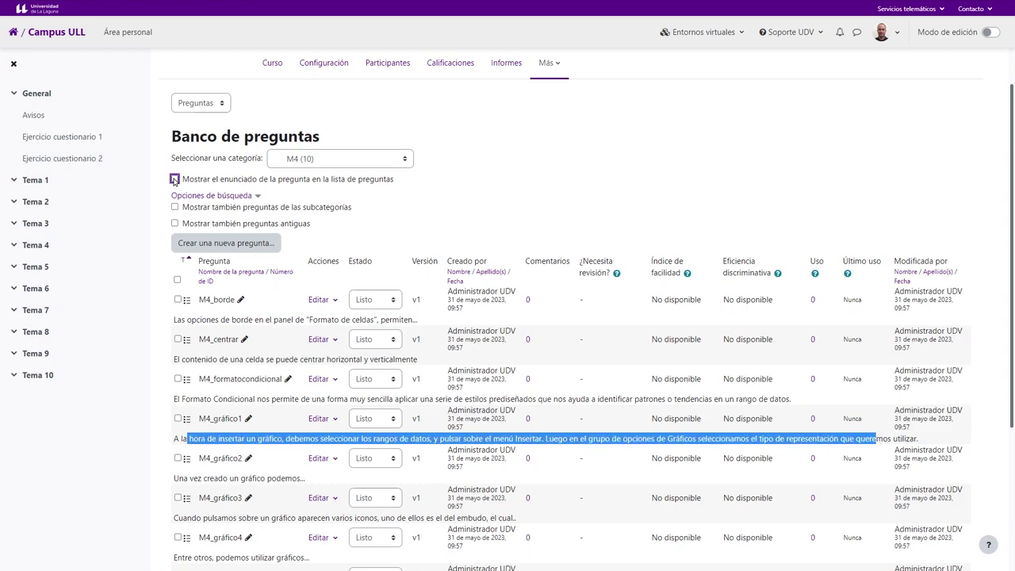
{"action": "scroll", "coordinate": [252, 344], "scroll_direction": "down", "scroll_amount": 2}
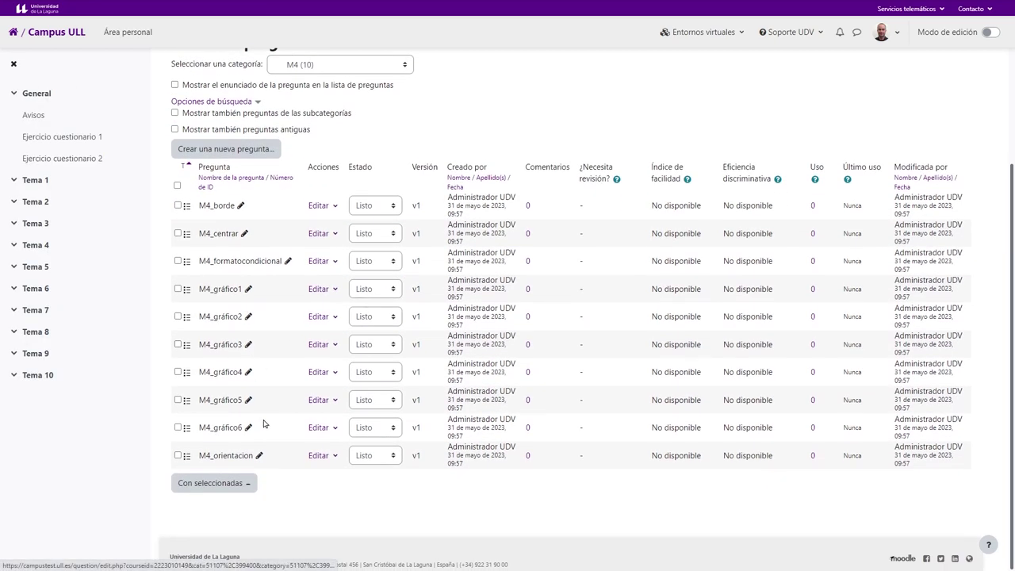
{"action": "scroll", "coordinate": [266, 424], "scroll_direction": "up", "scroll_amount": 1}
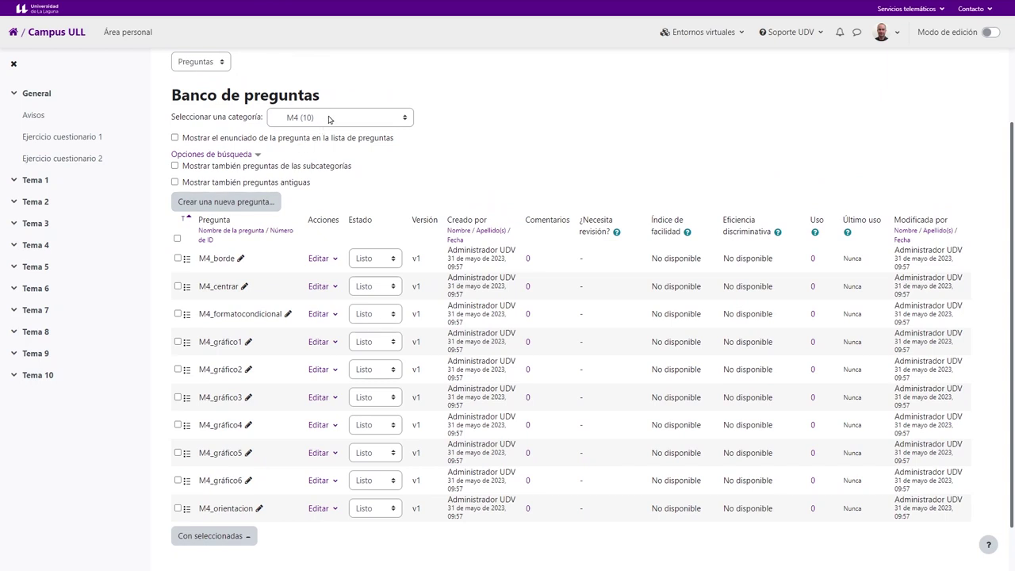
Include questions from subcategories in the question list, and view categories M1_Tema2 and M1 with that option on.
{"action": "left_click_drag", "start_coordinate": [183, 168], "coordinate": [316, 170]}
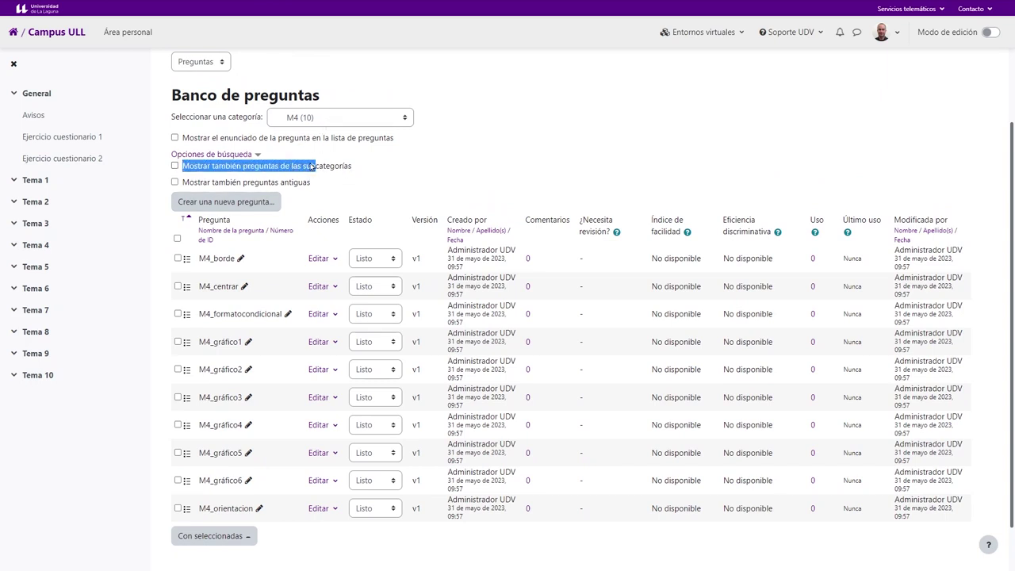
{"action": "left_click", "coordinate": [175, 165]}
{"action": "left_click", "coordinate": [348, 209]}
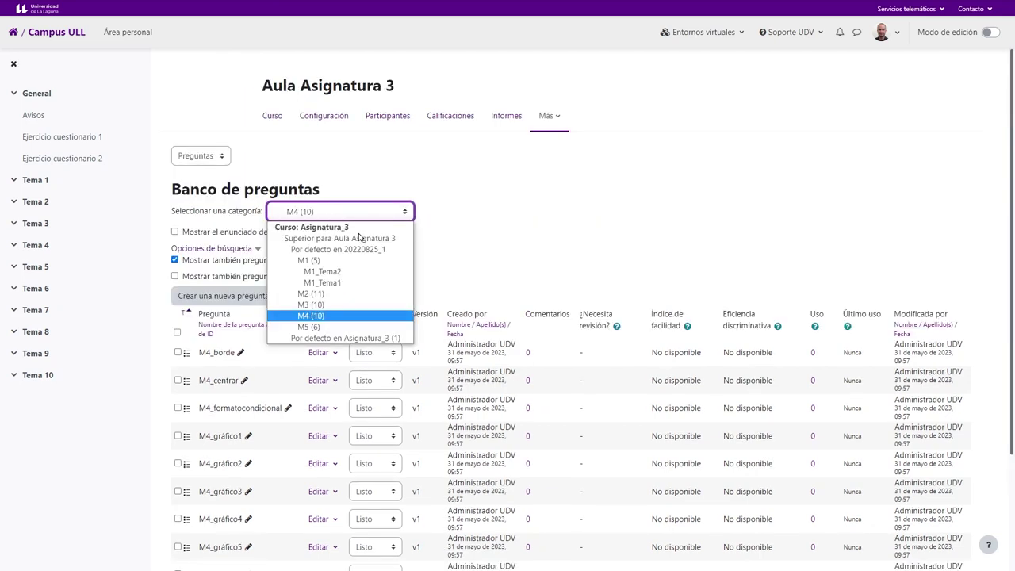
{"action": "left_click", "coordinate": [357, 271]}
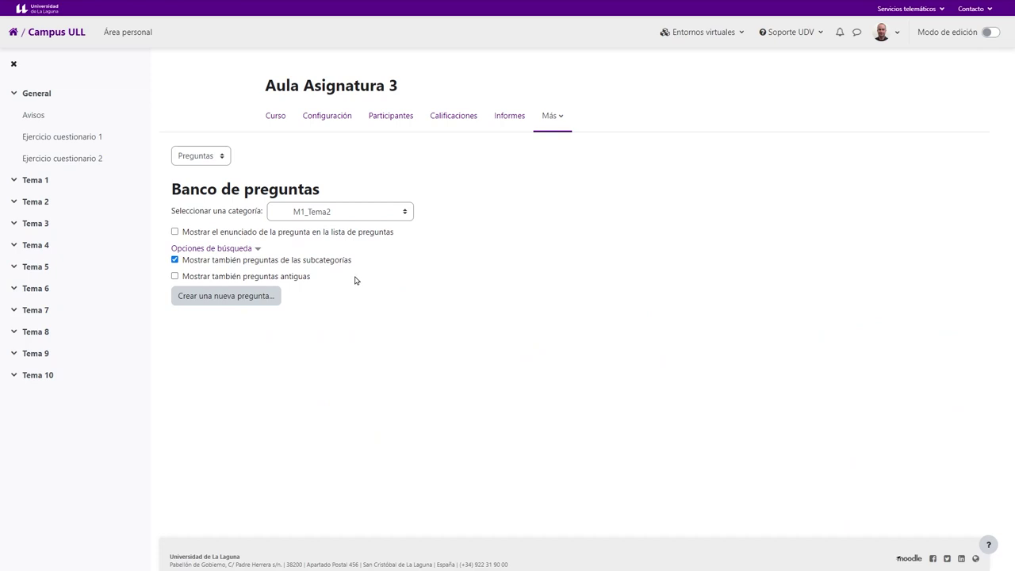
{"action": "left_click", "coordinate": [346, 213]}
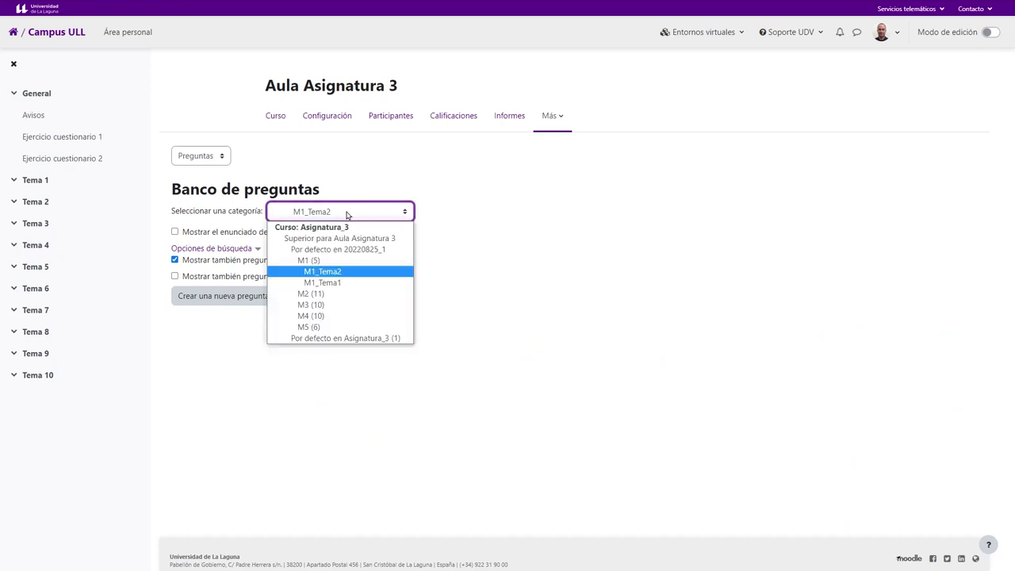
{"action": "left_click", "coordinate": [341, 263]}
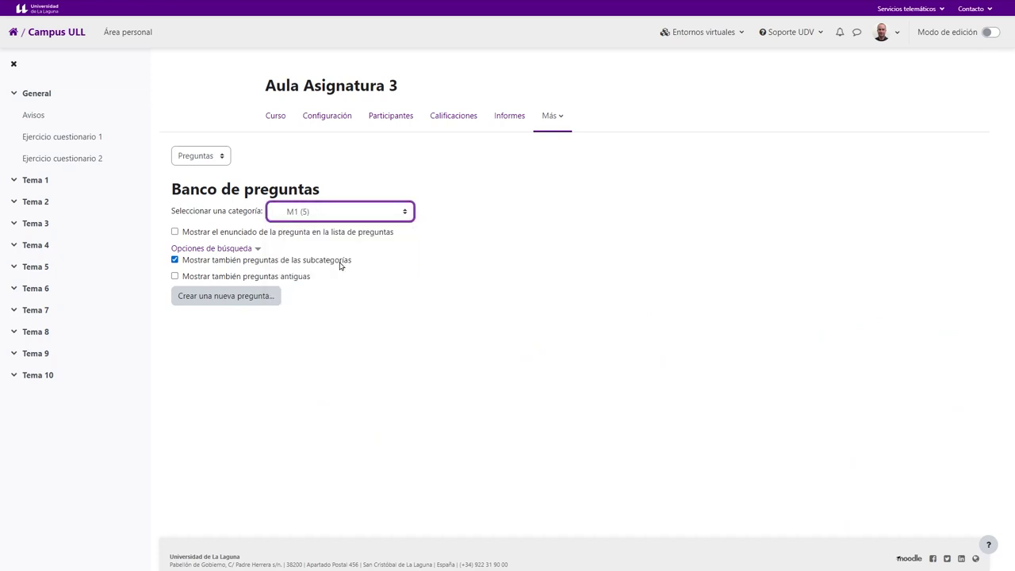
List the questions of category "Por defecto en 20220825_1" together with those of its subcategories and look through them.
{"action": "left_click", "coordinate": [353, 211]}
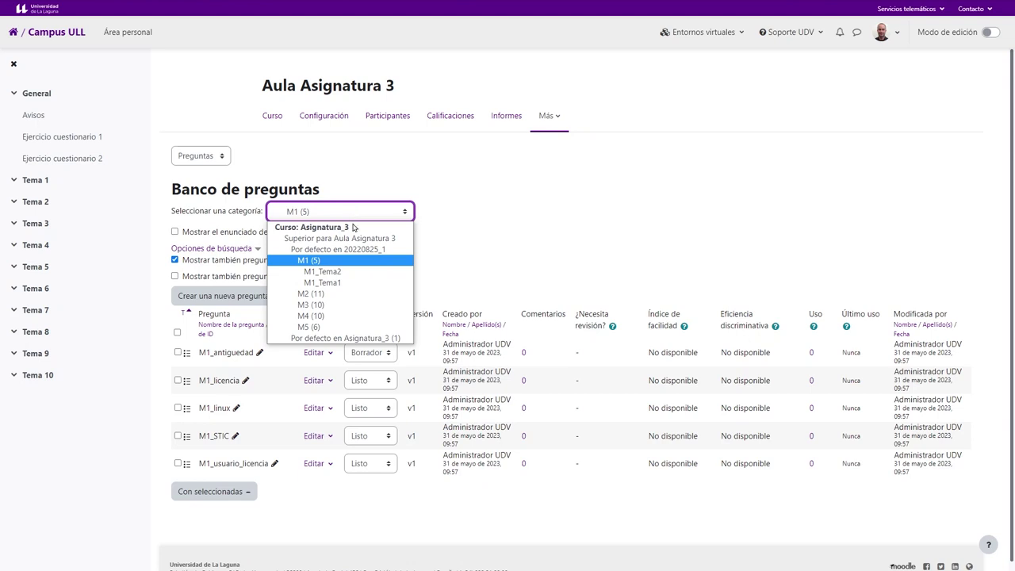
{"action": "left_click", "coordinate": [388, 251]}
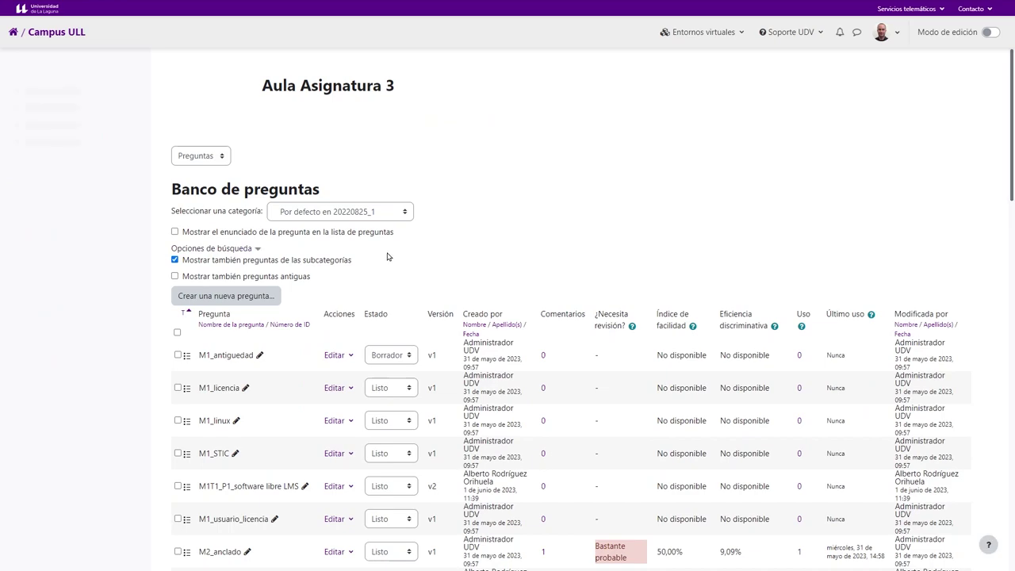
{"action": "scroll", "coordinate": [397, 250], "scroll_direction": "down", "scroll_amount": 2}
{"action": "scroll", "coordinate": [399, 246], "scroll_direction": "down", "scroll_amount": 5}
{"action": "scroll", "coordinate": [401, 262], "scroll_direction": "up", "scroll_amount": 10}
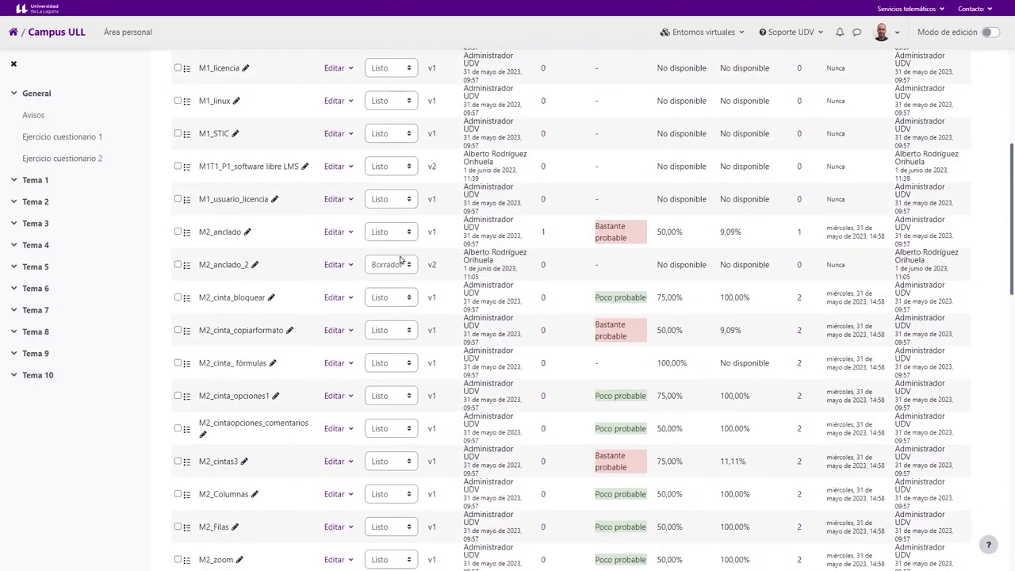
{"action": "left_click_drag", "start_coordinate": [373, 263], "coordinate": [242, 264]}
Stop including subcategory questions in the list and select category M1.
{"action": "left_click", "coordinate": [341, 217]}
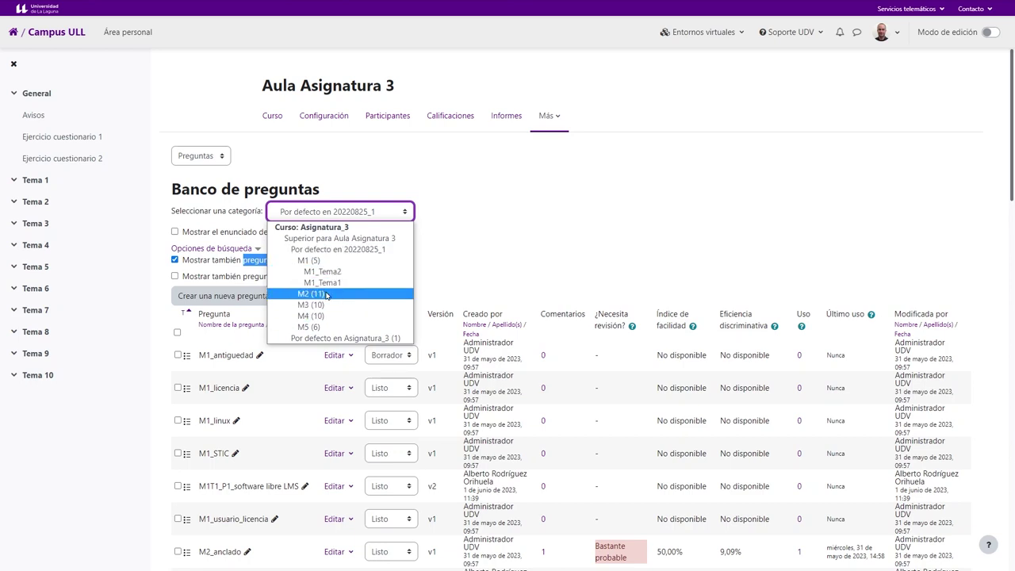
{"action": "left_click", "coordinate": [491, 233]}
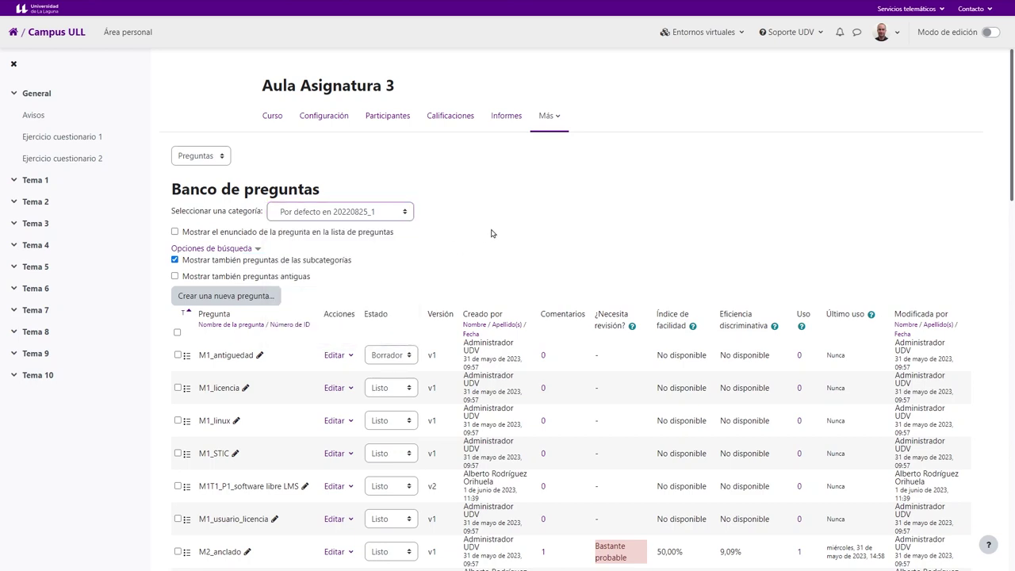
{"action": "left_click", "coordinate": [178, 260]}
{"action": "left_click", "coordinate": [374, 214]}
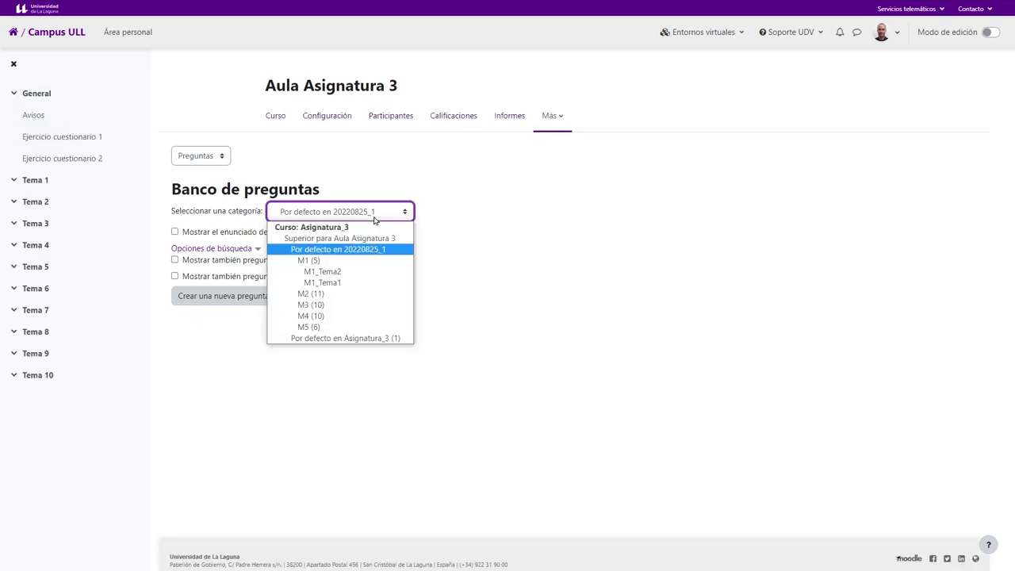
{"action": "left_click", "coordinate": [358, 262]}
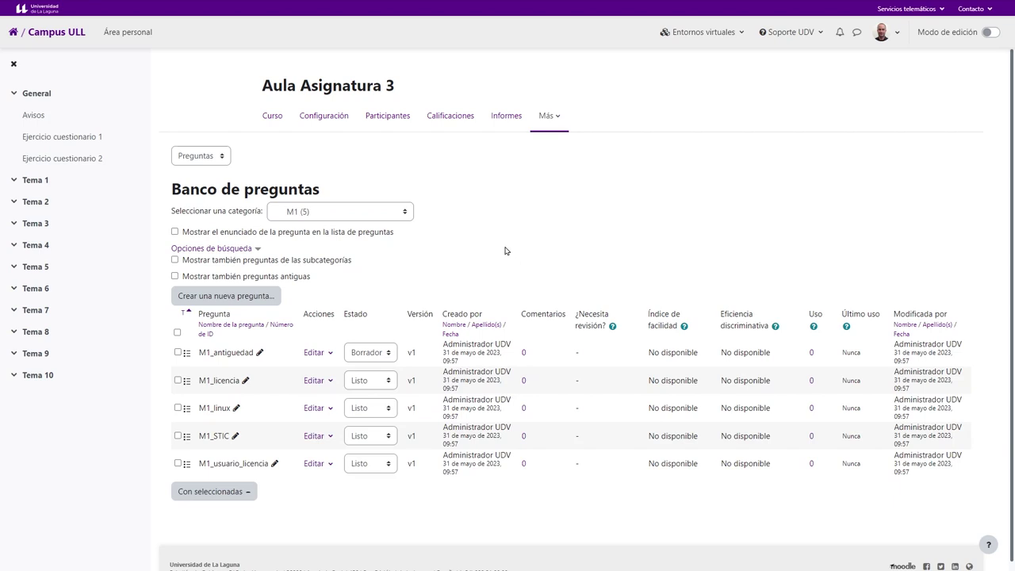
Start creating a new question in category M1 and look over the basic question types from Opción múltiple to Ensayo.
{"action": "left_click", "coordinate": [255, 304]}
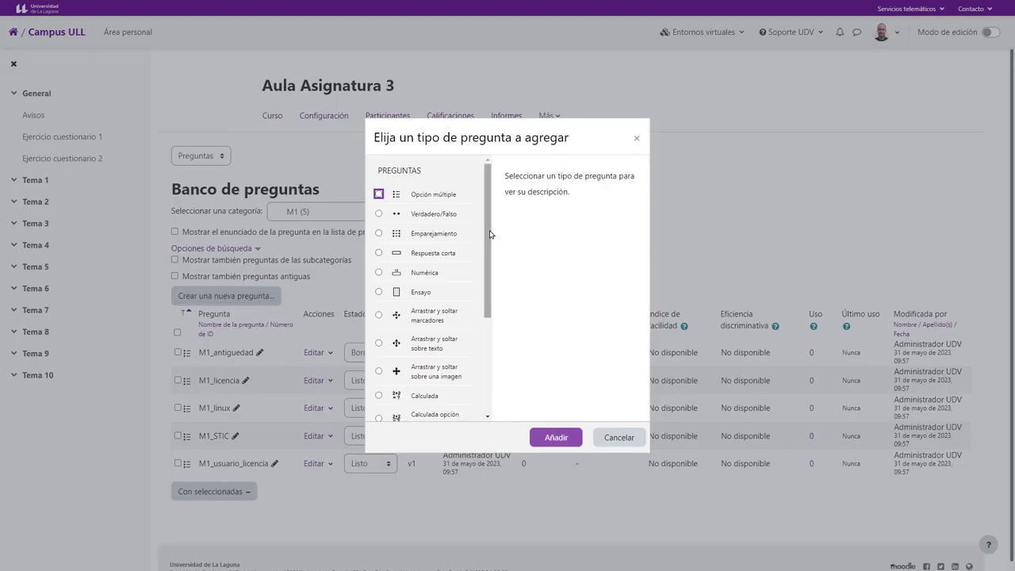
{"action": "left_click_drag", "start_coordinate": [489, 233], "coordinate": [479, 191]}
{"action": "left_click_drag", "start_coordinate": [458, 195], "coordinate": [399, 195]}
{"action": "left_click_drag", "start_coordinate": [442, 292], "coordinate": [386, 291]}
{"action": "left_click", "coordinate": [552, 247]}
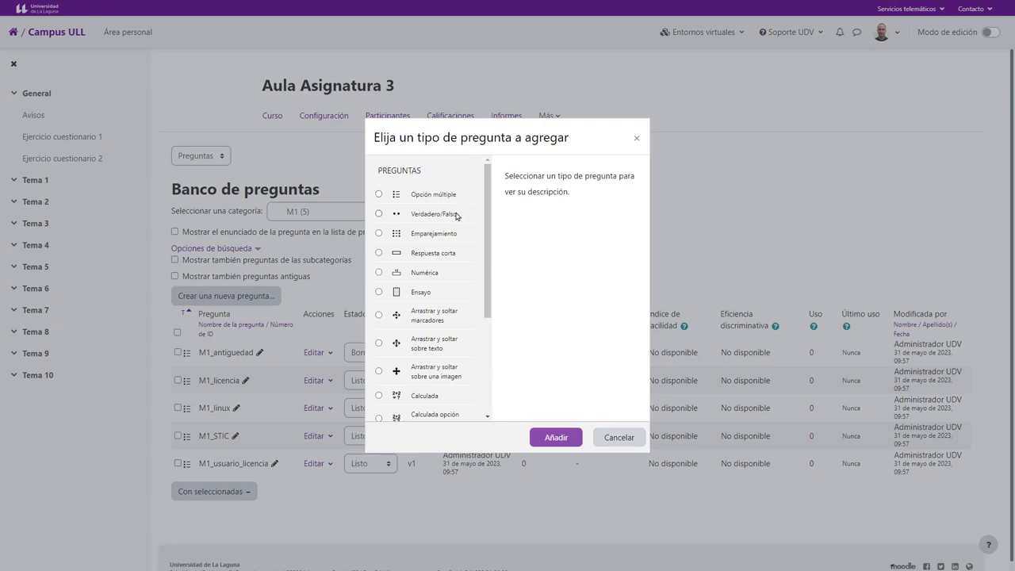
View the descriptions of the Verdadero/Falso, Emparejamiento, Respuesta corta, Numérica and Ensayo question types.
{"action": "left_click", "coordinate": [457, 216]}
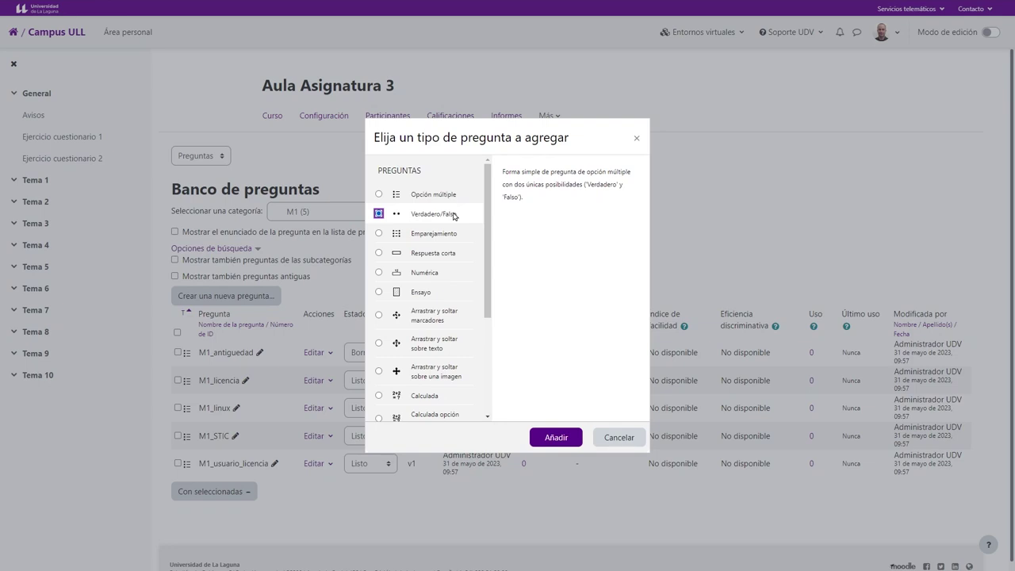
{"action": "left_click", "coordinate": [460, 236]}
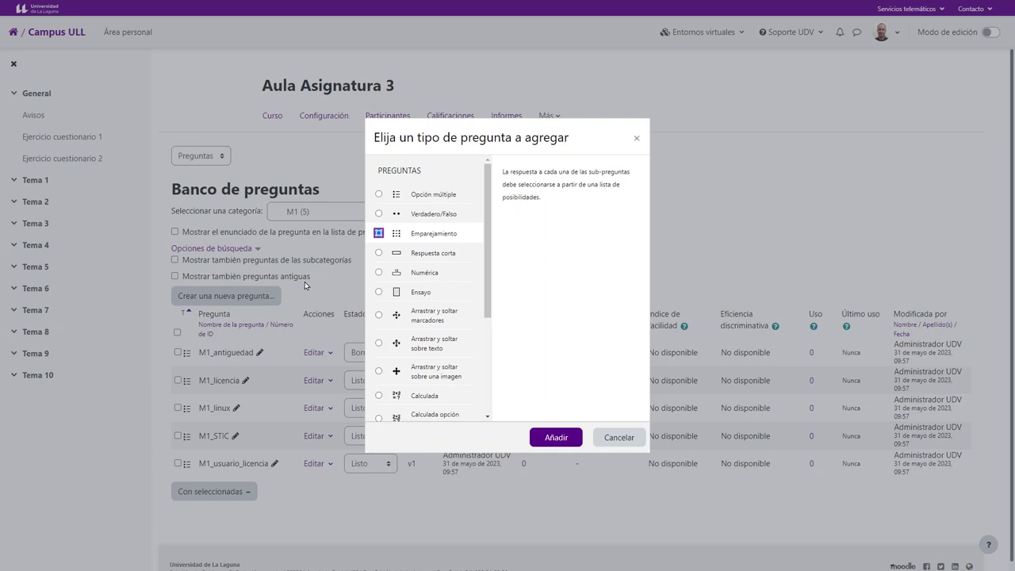
{"action": "left_click", "coordinate": [452, 255]}
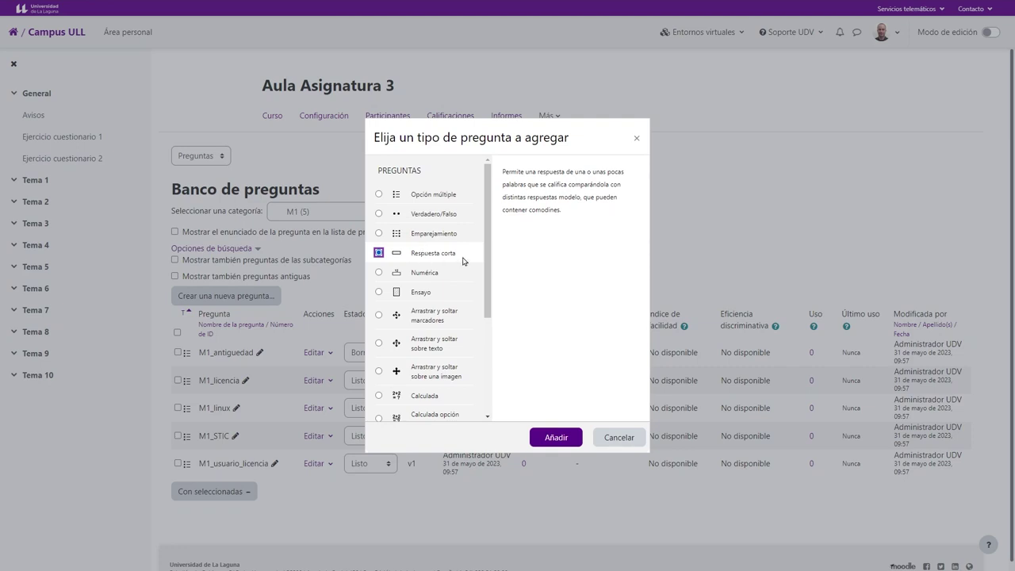
{"action": "left_click", "coordinate": [454, 278]}
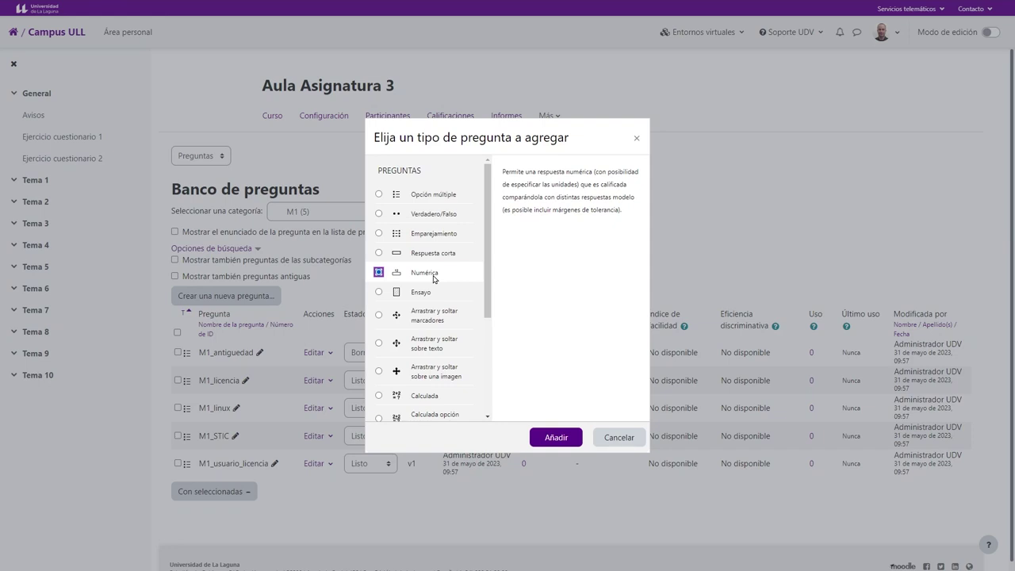
{"action": "left_click_drag", "start_coordinate": [515, 210], "coordinate": [616, 213]}
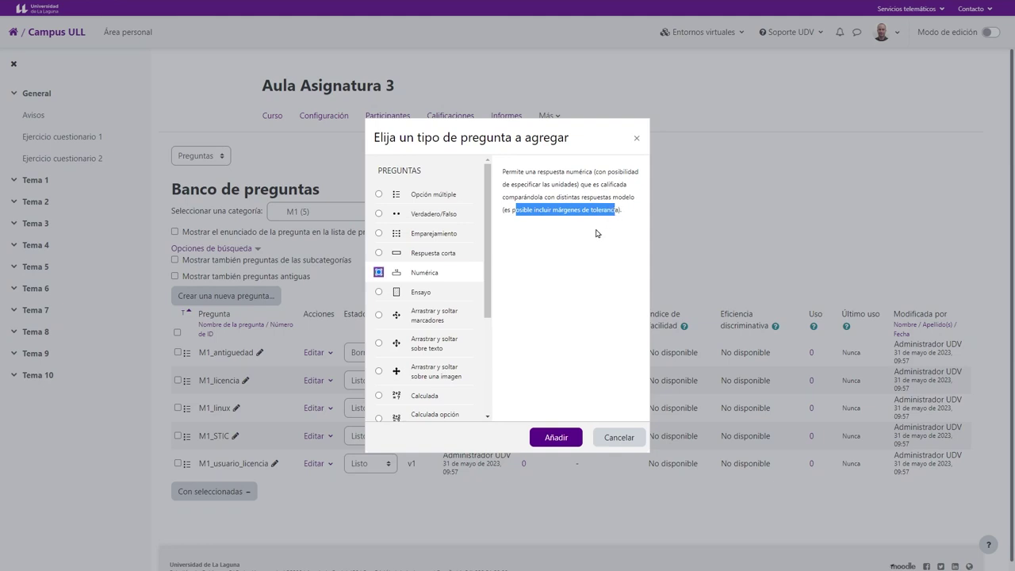
{"action": "left_click", "coordinate": [433, 295]}
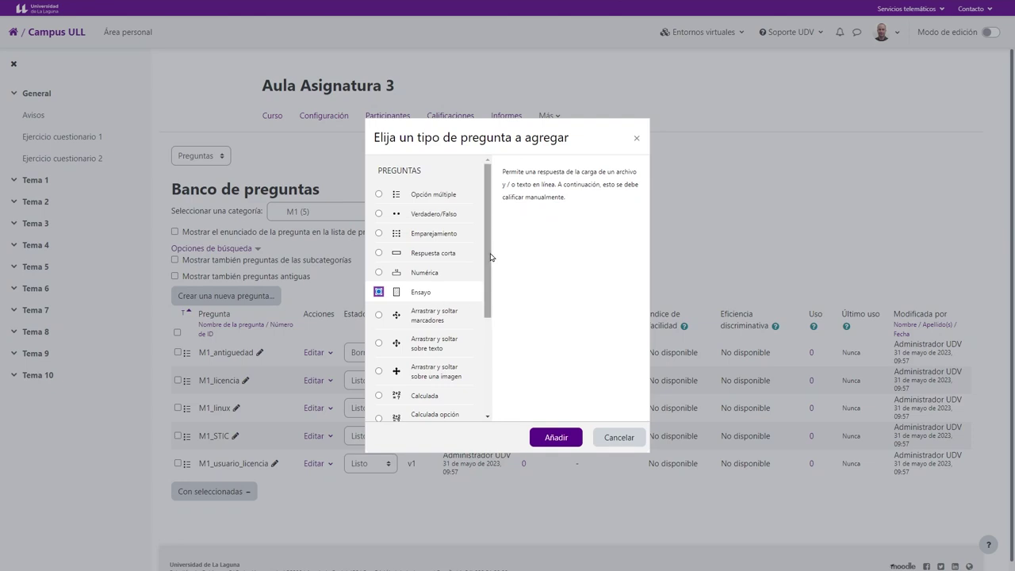
Examine the three Arrastrar y soltar question types and the three Calculada question types.
{"action": "mouse_move", "coordinate": [486, 203]}
{"action": "left_mouse_down"}
{"action": "mouse_move", "coordinate": [490, 266]}
{"action": "mouse_move", "coordinate": [489, 208]}
{"action": "left_mouse_up"}
{"action": "scroll", "coordinate": [480, 309], "scroll_direction": "down", "scroll_amount": 1}
{"action": "left_click_drag", "start_coordinate": [477, 312], "coordinate": [458, 249]}
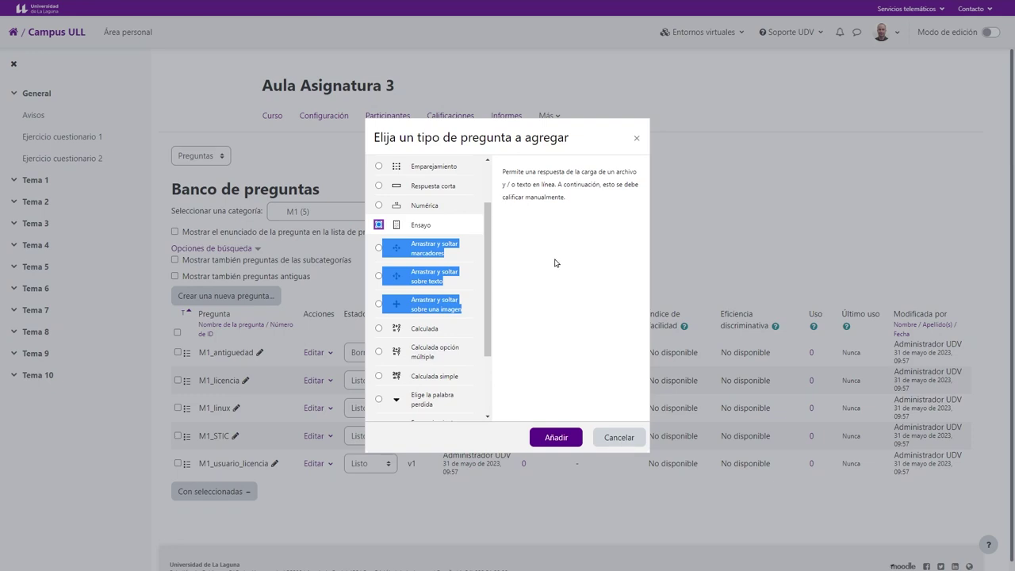
{"action": "scroll", "coordinate": [487, 290], "scroll_direction": "down", "scroll_amount": 1}
{"action": "left_click_drag", "start_coordinate": [464, 342], "coordinate": [383, 293]}
{"action": "key", "text": "ctrl+c"}
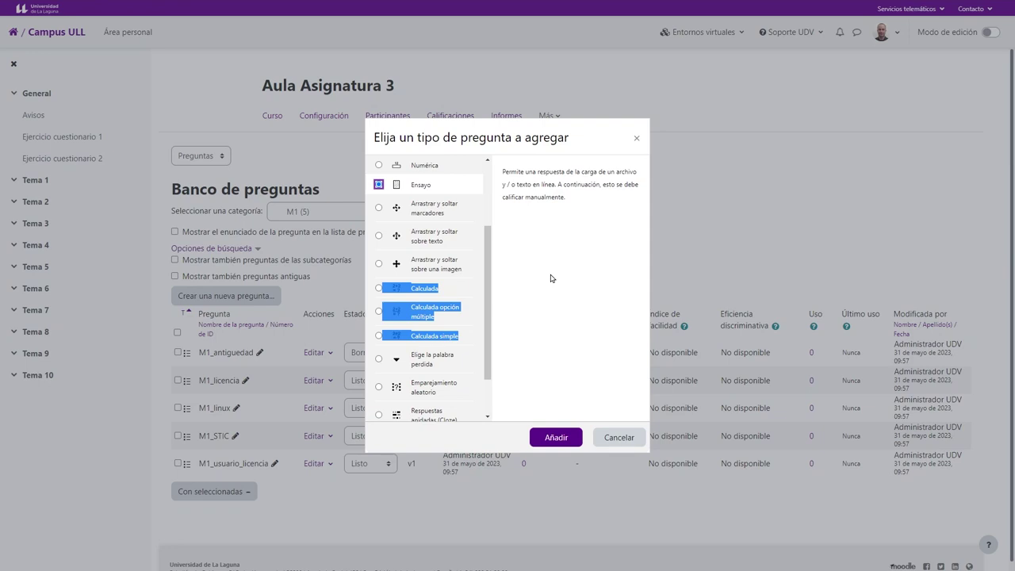
Compare the Emparejamiento aleatorio question type with the Emparejamiento and Respuesta corta types.
{"action": "left_click_drag", "start_coordinate": [488, 299], "coordinate": [491, 346]}
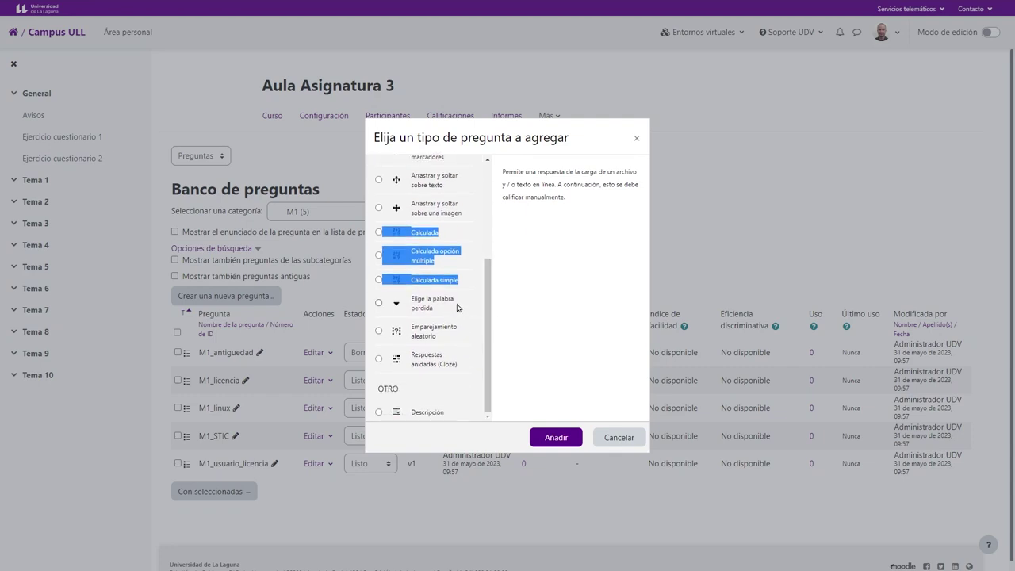
{"action": "left_click_drag", "start_coordinate": [460, 343], "coordinate": [406, 329]}
{"action": "key", "text": "Tab"}
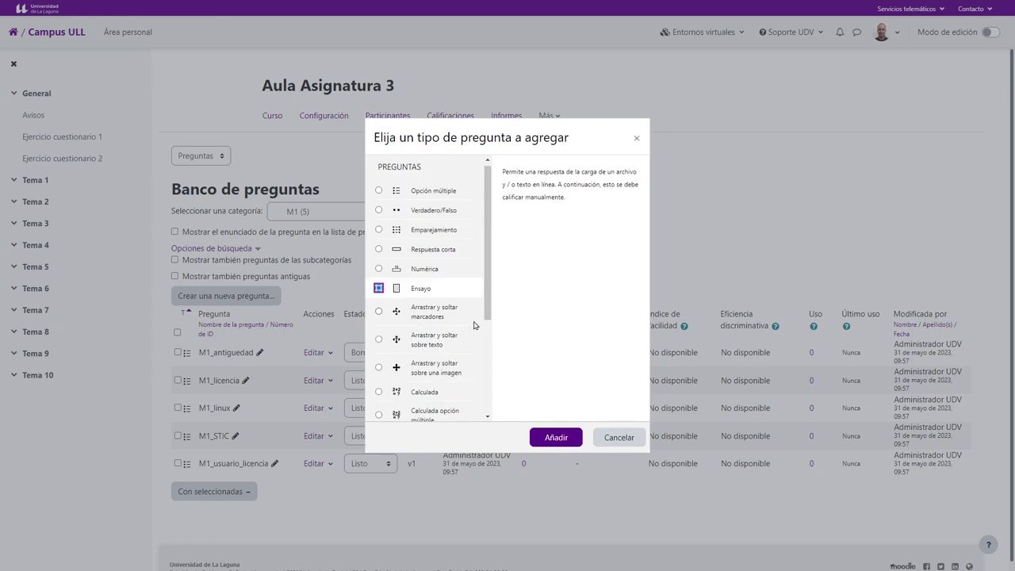
{"action": "left_click_drag", "start_coordinate": [453, 231], "coordinate": [410, 229]}
{"action": "scroll", "coordinate": [438, 253], "scroll_direction": "down", "scroll_amount": 5}
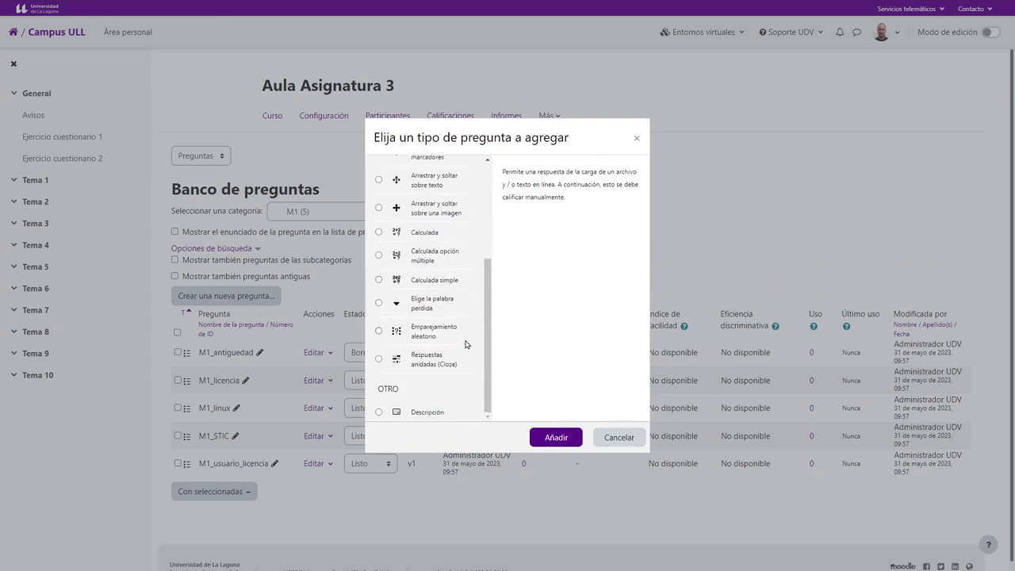
{"action": "left_click_drag", "start_coordinate": [466, 344], "coordinate": [406, 329]}
{"action": "key", "text": "Tab"}
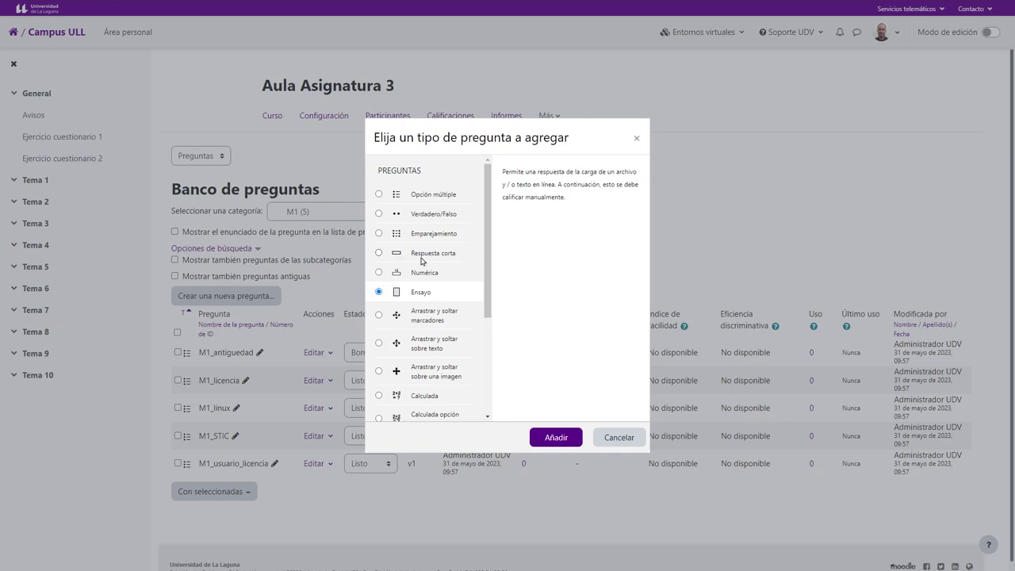
{"action": "left_click_drag", "start_coordinate": [485, 269], "coordinate": [447, 388]}
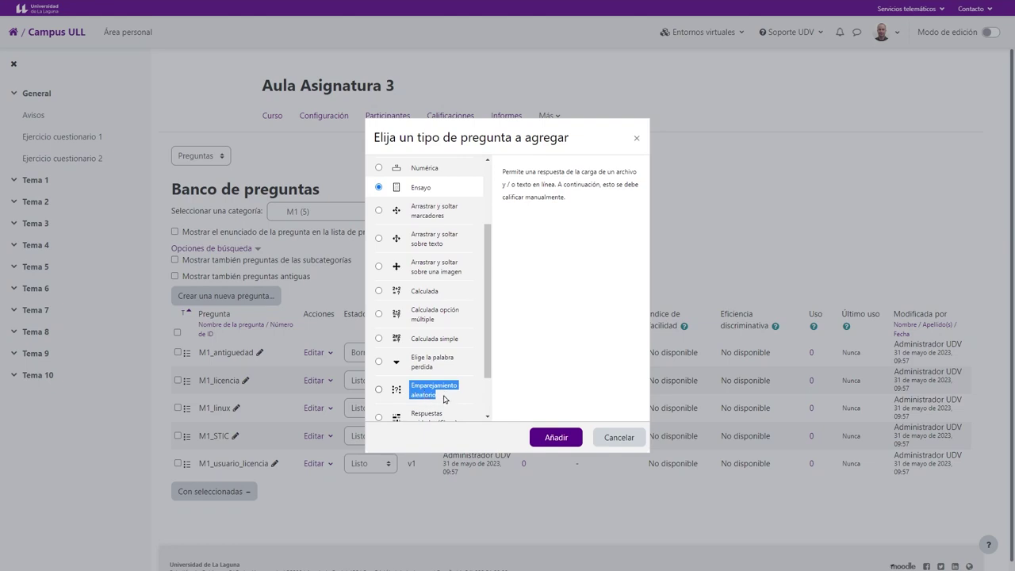
{"action": "scroll", "coordinate": [462, 285], "scroll_direction": "up", "scroll_amount": 2}
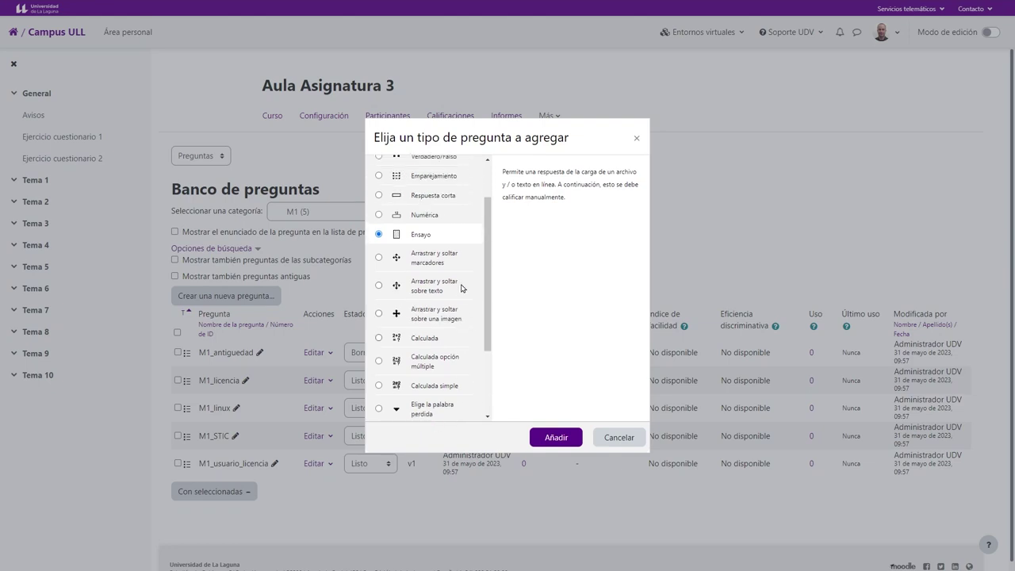
{"action": "left_click_drag", "start_coordinate": [455, 205], "coordinate": [413, 206]}
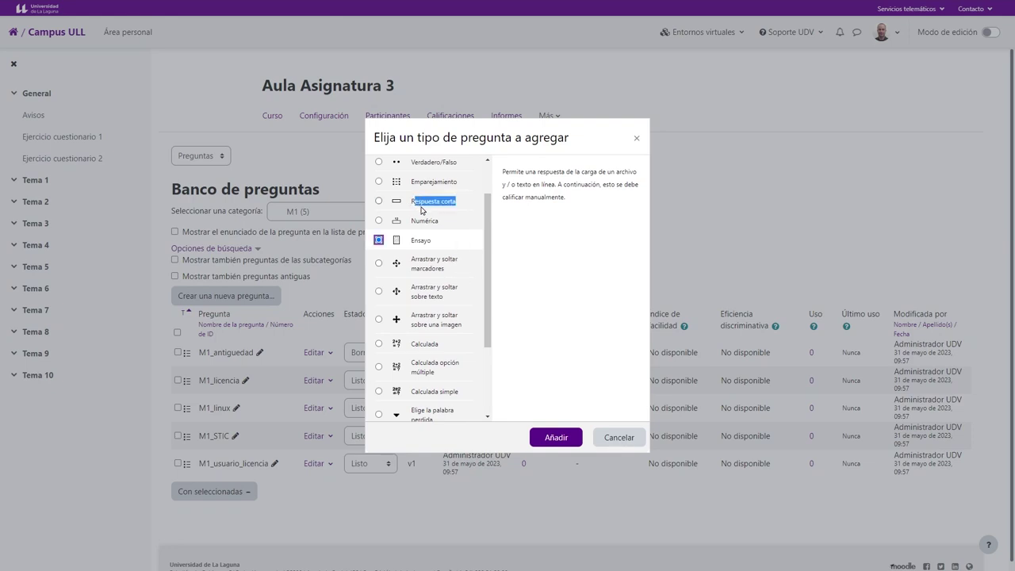
{"action": "scroll", "coordinate": [485, 326], "scroll_direction": "down", "scroll_amount": 4}
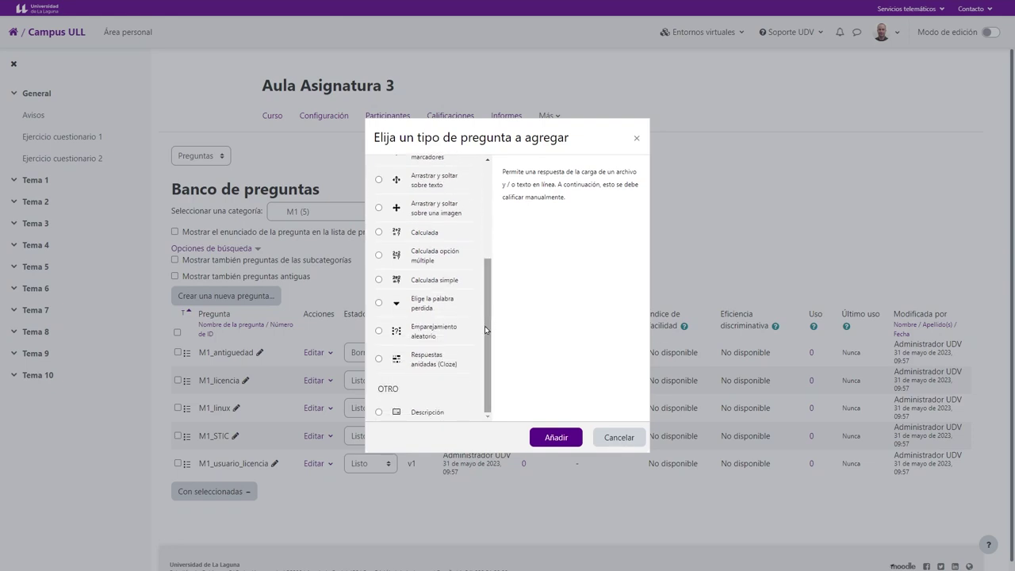
View the descriptions of the Elige la palabra perdida and Respuestas anidadas (Cloze) question types.
{"action": "left_click_drag", "start_coordinate": [486, 326], "coordinate": [486, 364]}
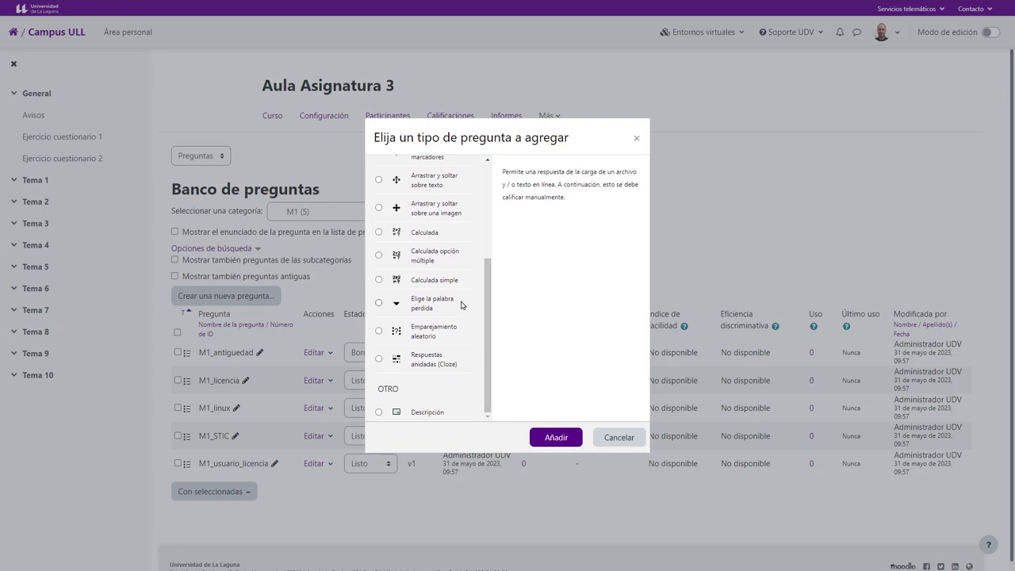
{"action": "left_click", "coordinate": [456, 307]}
{"action": "left_click", "coordinate": [456, 361]}
{"action": "left_click", "coordinate": [458, 307]}
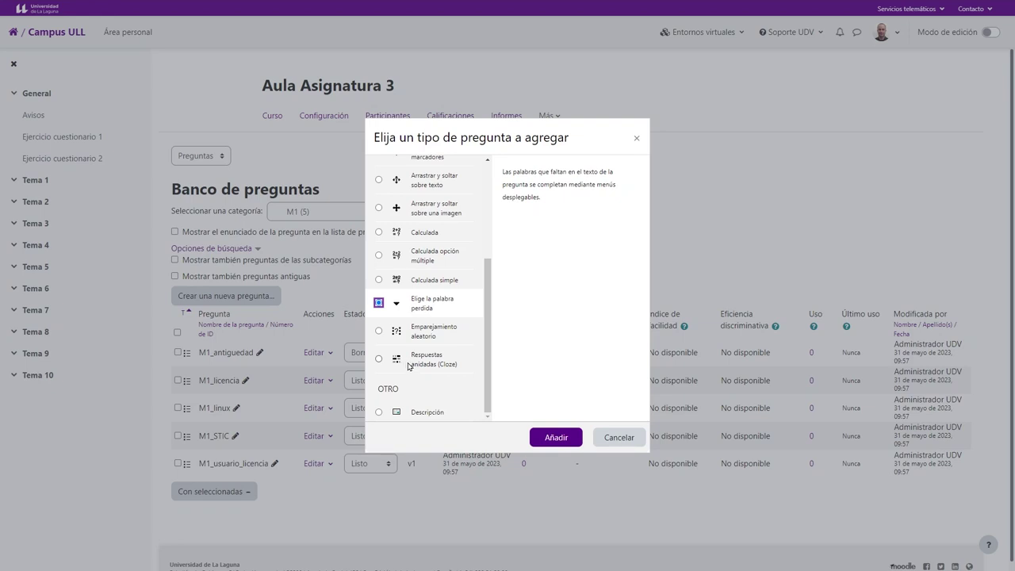
{"action": "left_click", "coordinate": [452, 365]}
{"action": "left_click", "coordinate": [453, 303]}
View the description of the Descripción item and look over the whole list of question types again.
{"action": "left_click", "coordinate": [442, 413]}
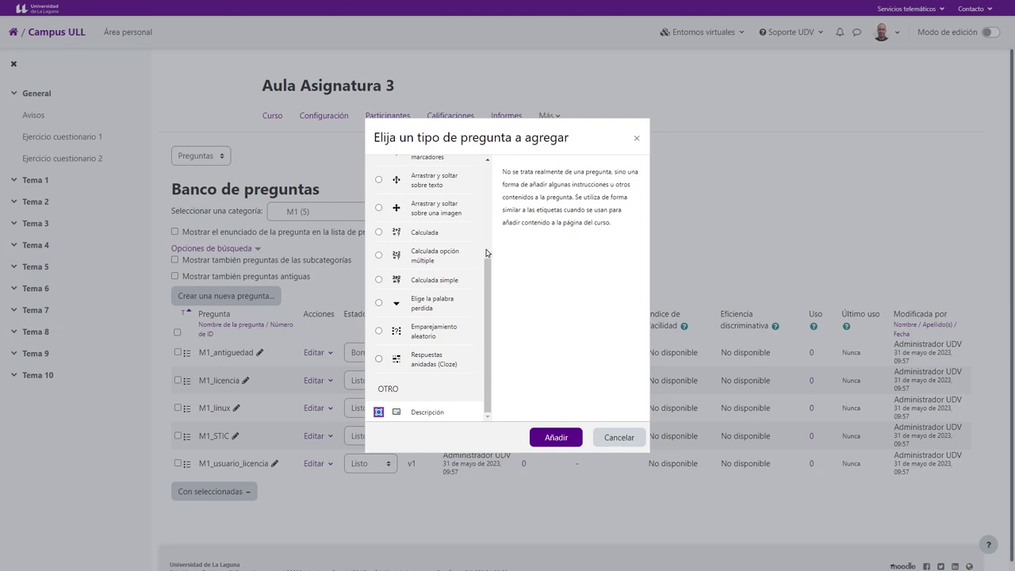
{"action": "scroll", "coordinate": [489, 254], "scroll_direction": "up", "scroll_amount": 5}
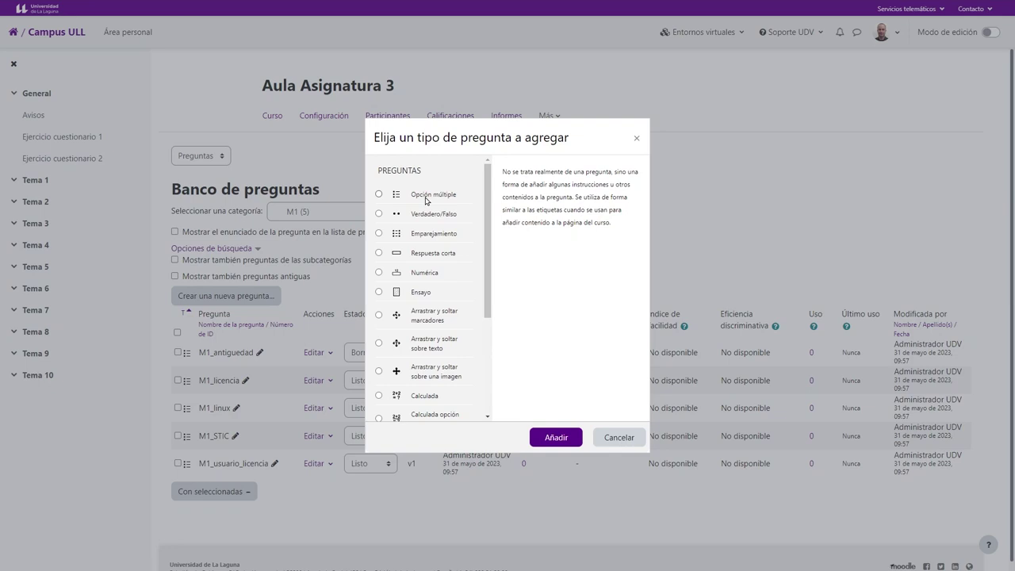
{"action": "left_click_drag", "start_coordinate": [486, 199], "coordinate": [492, 349]}
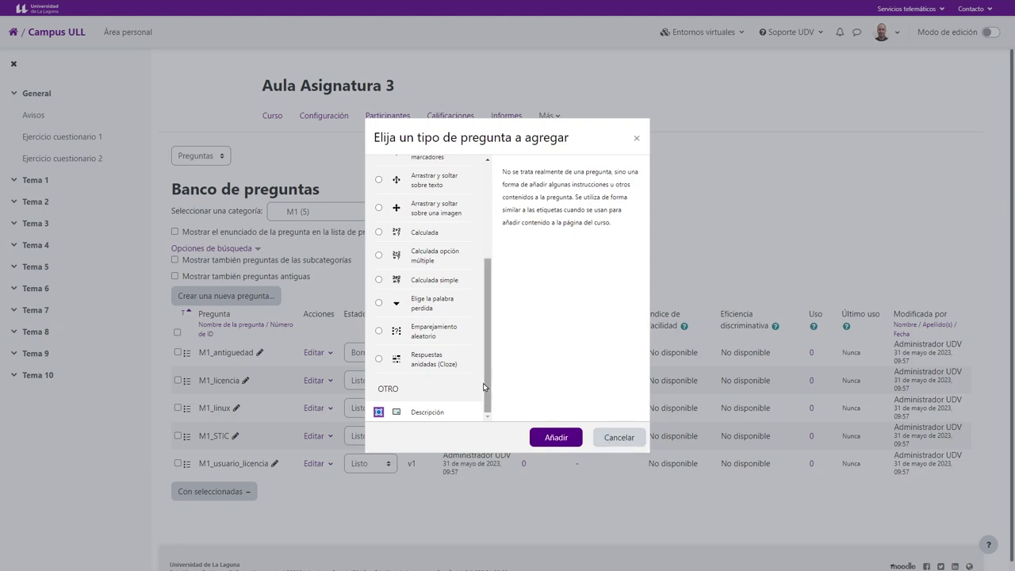
Start adding a new question of the Opción múltiple type.
{"action": "scroll", "coordinate": [505, 351], "scroll_direction": "up", "scroll_amount": 4}
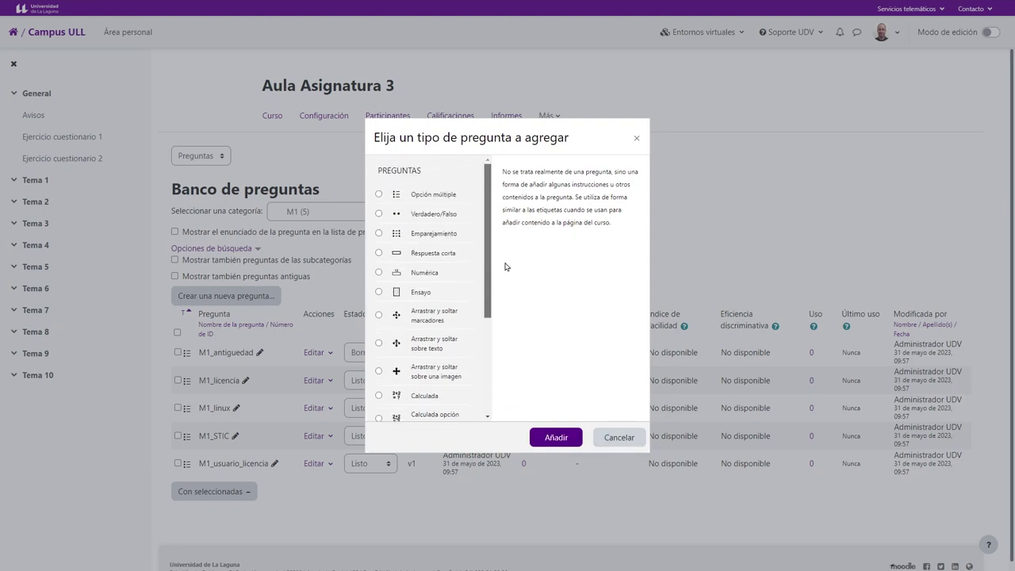
{"action": "left_click", "coordinate": [436, 196]}
{"action": "left_click", "coordinate": [557, 438]}
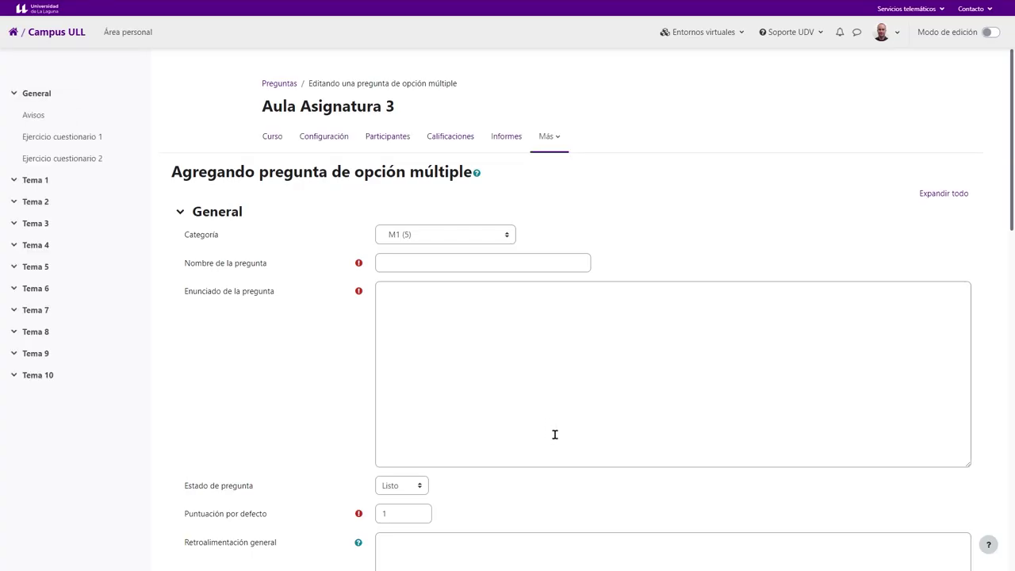
Check the available categories, keep M1, and name the question "M1P6 software libre moodle".
{"action": "left_click", "coordinate": [438, 237]}
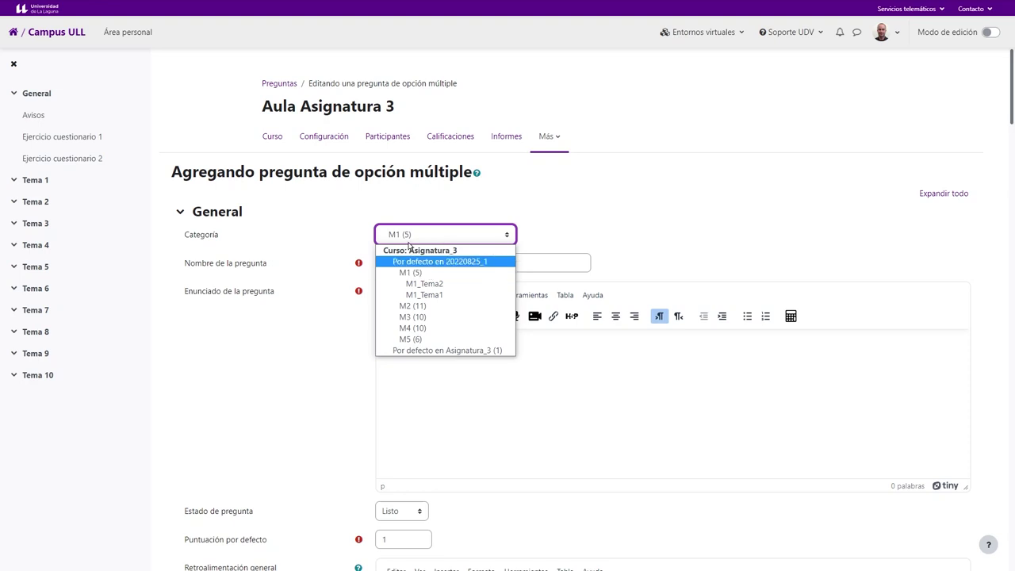
{"action": "left_click", "coordinate": [338, 243]}
{"action": "left_click", "coordinate": [414, 261]}
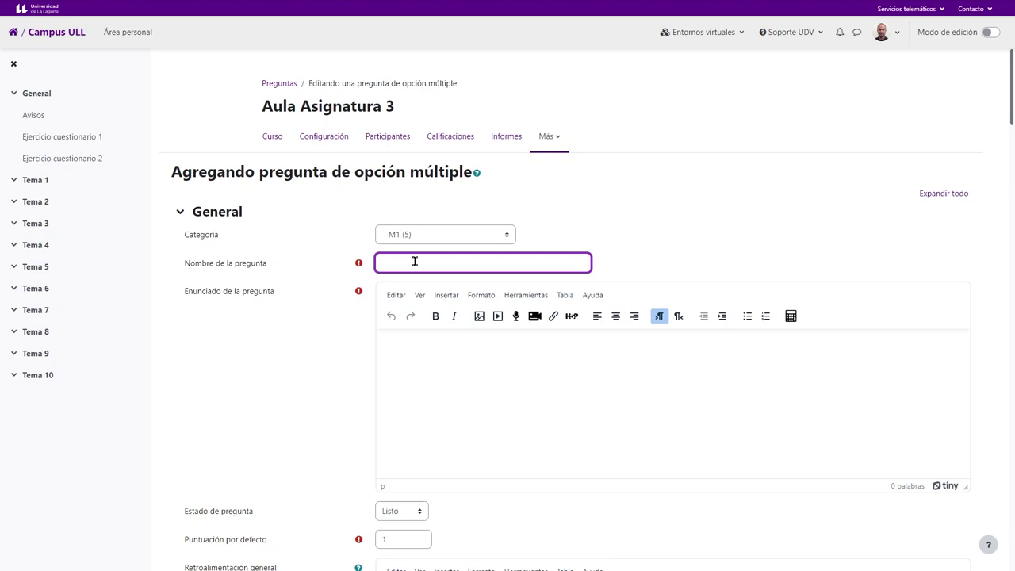
{"action": "type", "text": "M1P6 s"}
{"action": "type", "text": "oftware libre moodle"}
{"action": "left_click_drag", "start_coordinate": [394, 266], "coordinate": [403, 264]}
{"action": "left_click", "coordinate": [481, 263]}
Enter the question statement "Indicar que LMS es software libre" with the word "software" in bold.
{"action": "left_click", "coordinate": [435, 391]}
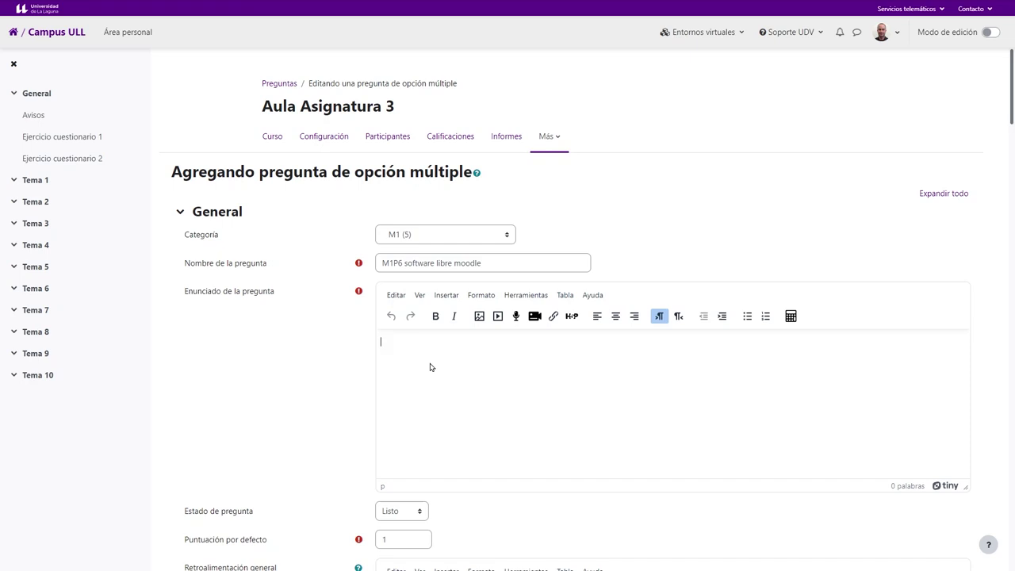
{"action": "type", "text": "Indicar que LMS es software libre"}
{"action": "double_click", "coordinate": [476, 343]}
{"action": "left_click", "coordinate": [435, 316]}
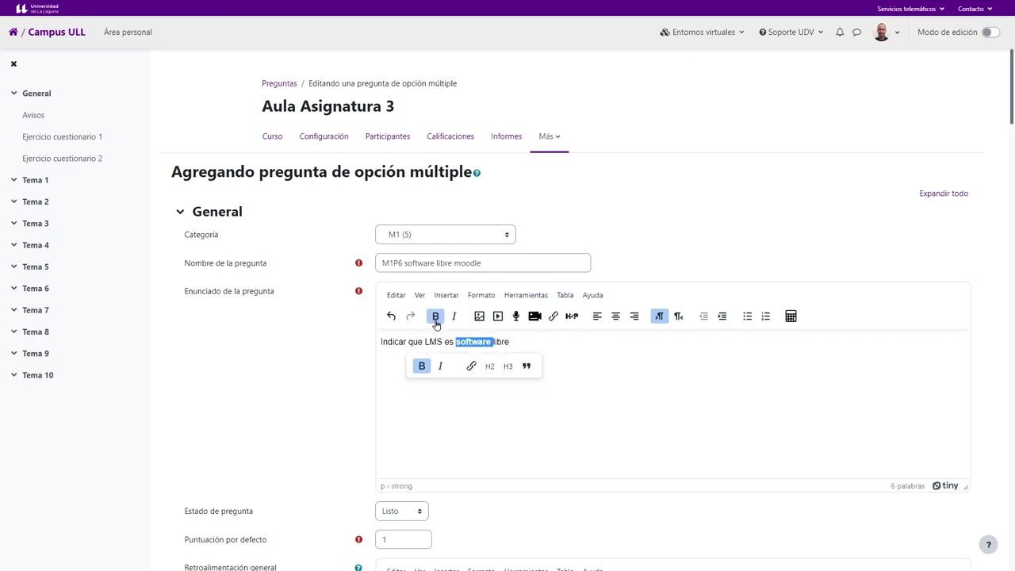
{"action": "left_click", "coordinate": [521, 340]}
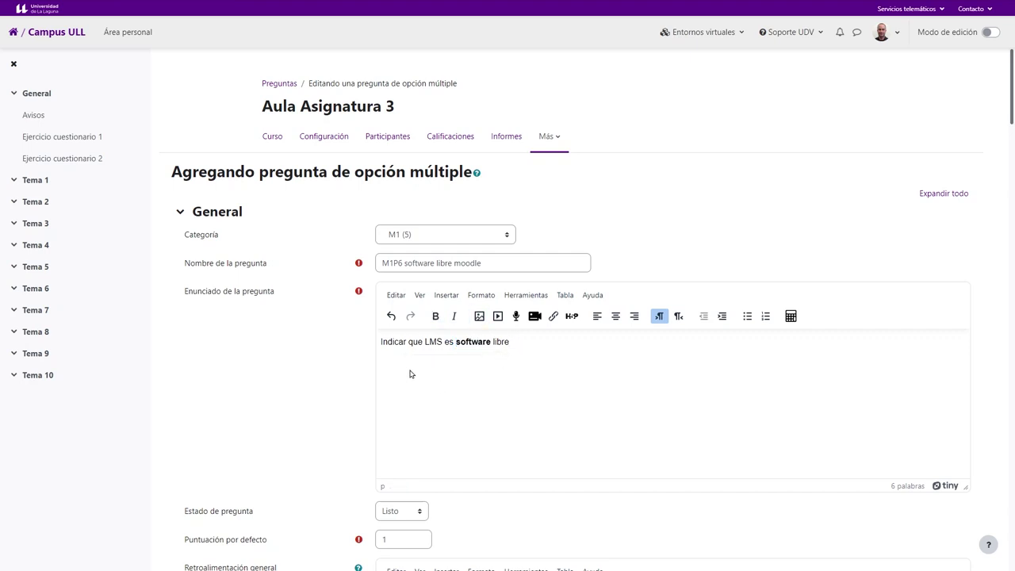
Set the question status to Borrador.
{"action": "scroll", "coordinate": [339, 363], "scroll_direction": "down", "scroll_amount": 4}
{"action": "scroll", "coordinate": [374, 322], "scroll_direction": "down", "scroll_amount": 3}
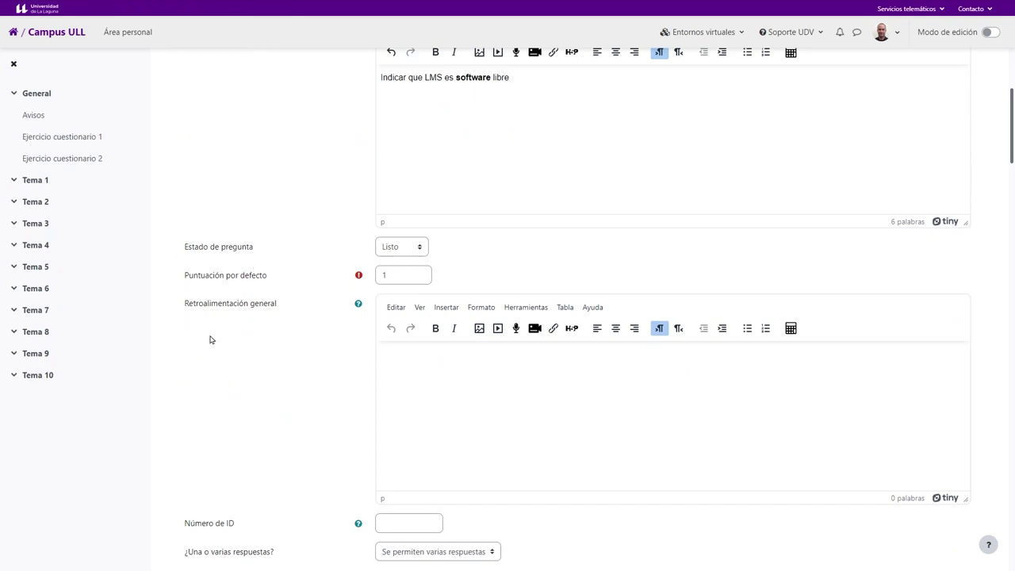
{"action": "scroll", "coordinate": [194, 314], "scroll_direction": "down", "scroll_amount": 1}
{"action": "scroll", "coordinate": [213, 287], "scroll_direction": "up", "scroll_amount": 1}
{"action": "left_click_drag", "start_coordinate": [185, 251], "coordinate": [256, 253]}
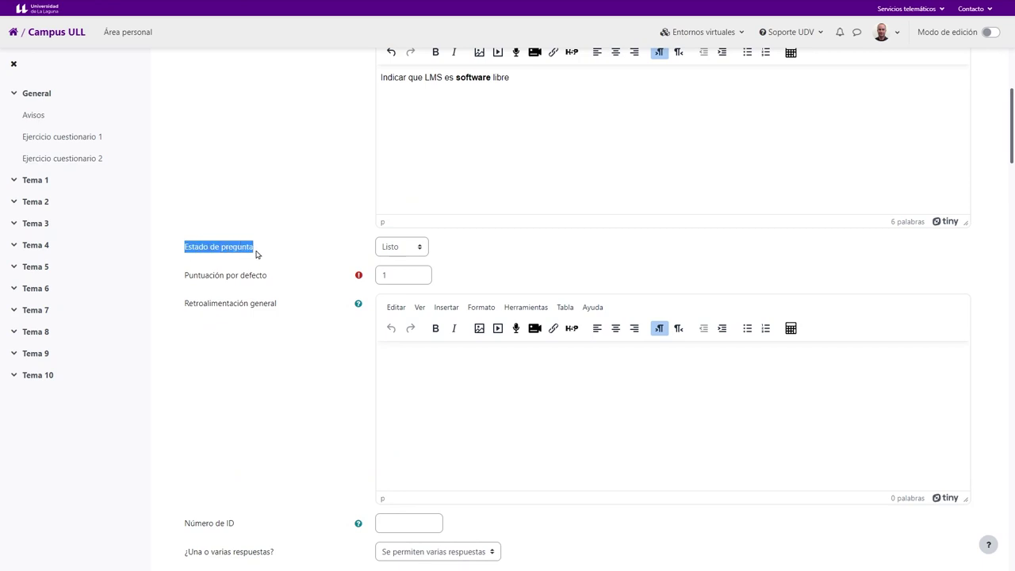
{"action": "left_click", "coordinate": [382, 251]}
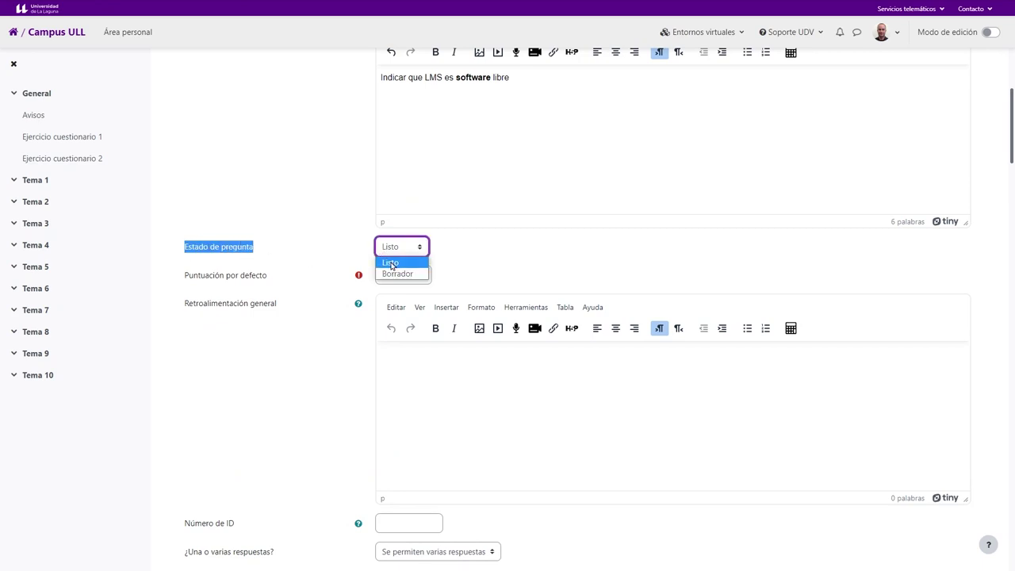
{"action": "left_click", "coordinate": [390, 273]}
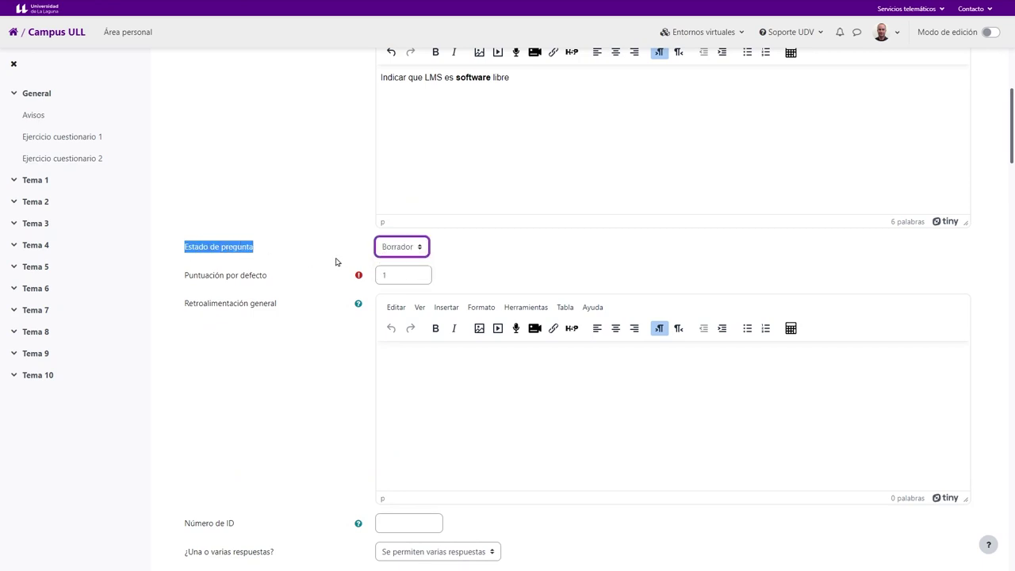
{"action": "left_click", "coordinate": [384, 252]}
{"action": "left_click", "coordinate": [329, 214]}
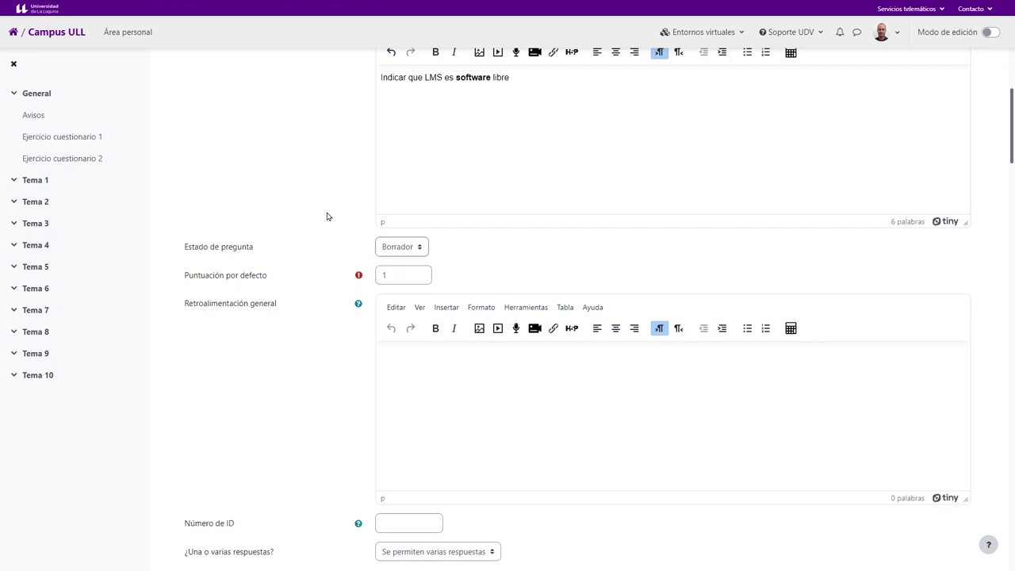
Review the Puntuación por defecto and Retroalimentación general settings.
{"action": "left_click_drag", "start_coordinate": [198, 275], "coordinate": [291, 276]}
{"action": "scroll", "coordinate": [240, 270], "scroll_direction": "down", "scroll_amount": 2}
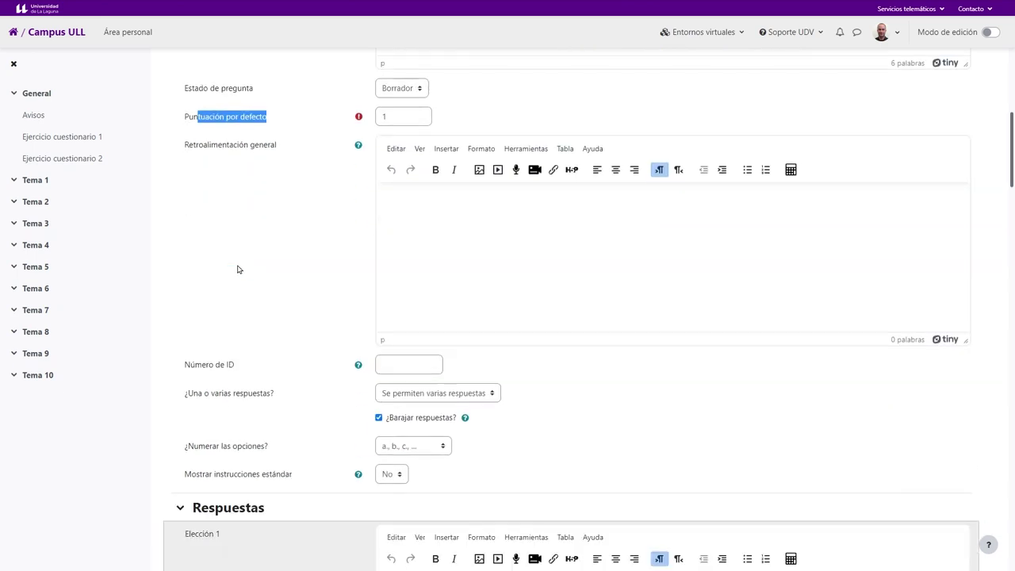
{"action": "left_click_drag", "start_coordinate": [190, 149], "coordinate": [251, 153]}
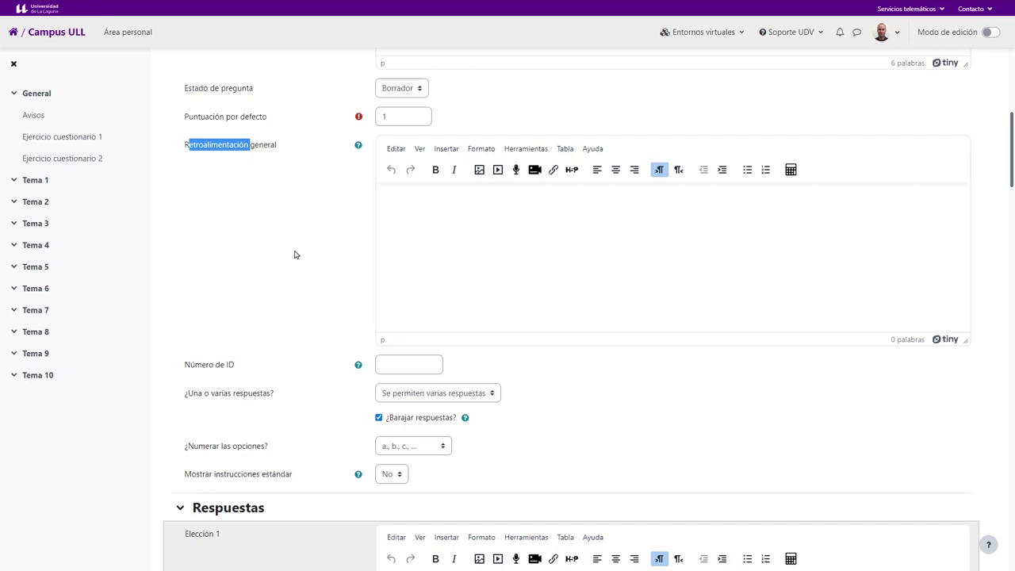
Compare the two options for one or several answers and set the question to Sólo una respuesta.
{"action": "scroll", "coordinate": [294, 253], "scroll_direction": "down", "scroll_amount": 2}
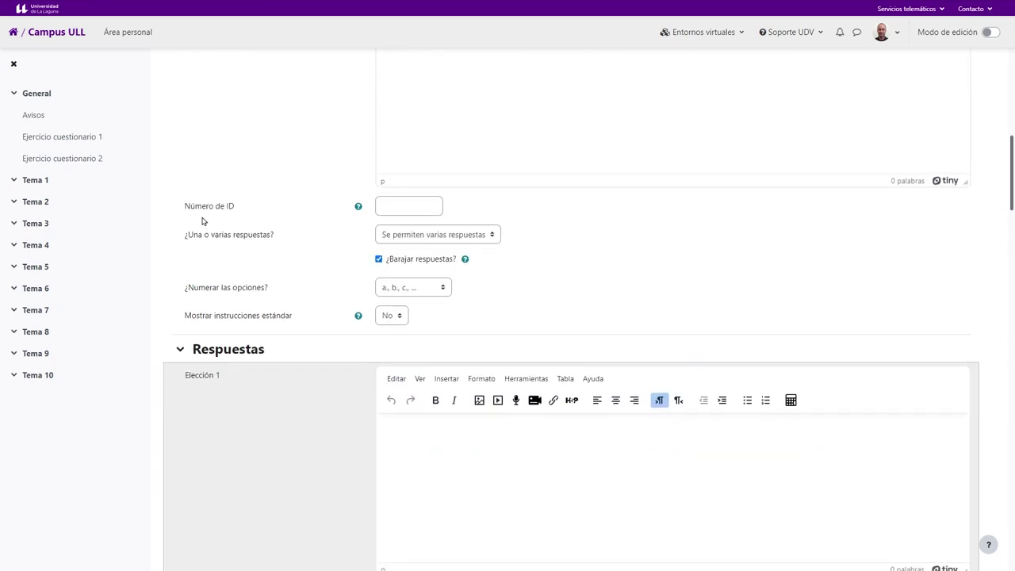
{"action": "left_click_drag", "start_coordinate": [193, 240], "coordinate": [275, 242]}
{"action": "left_click", "coordinate": [484, 237]}
{"action": "left_click", "coordinate": [463, 261]}
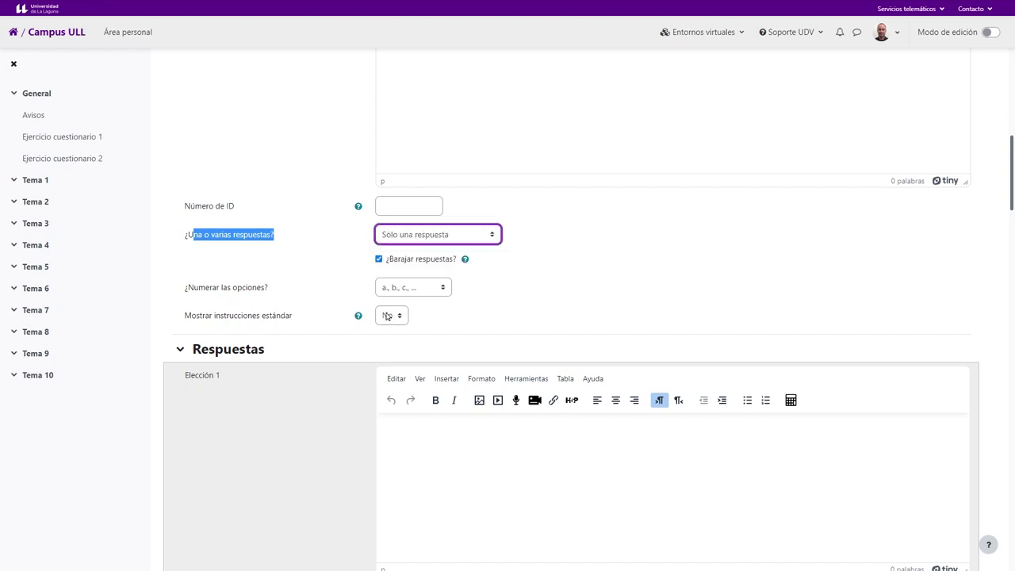
{"action": "left_click", "coordinate": [483, 237]}
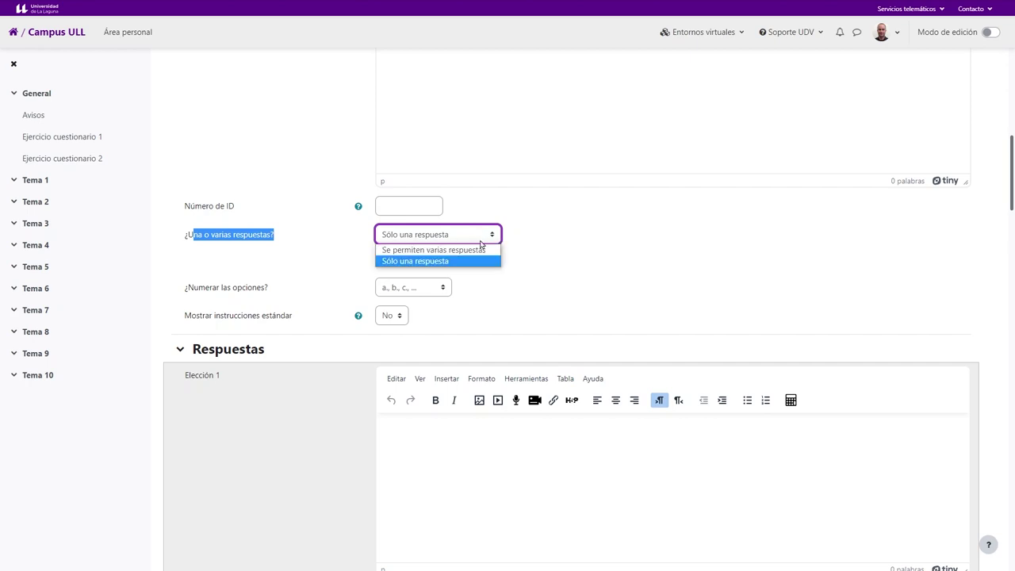
{"action": "left_click", "coordinate": [475, 251]}
{"action": "left_click", "coordinate": [476, 237]}
{"action": "left_click", "coordinate": [455, 263]}
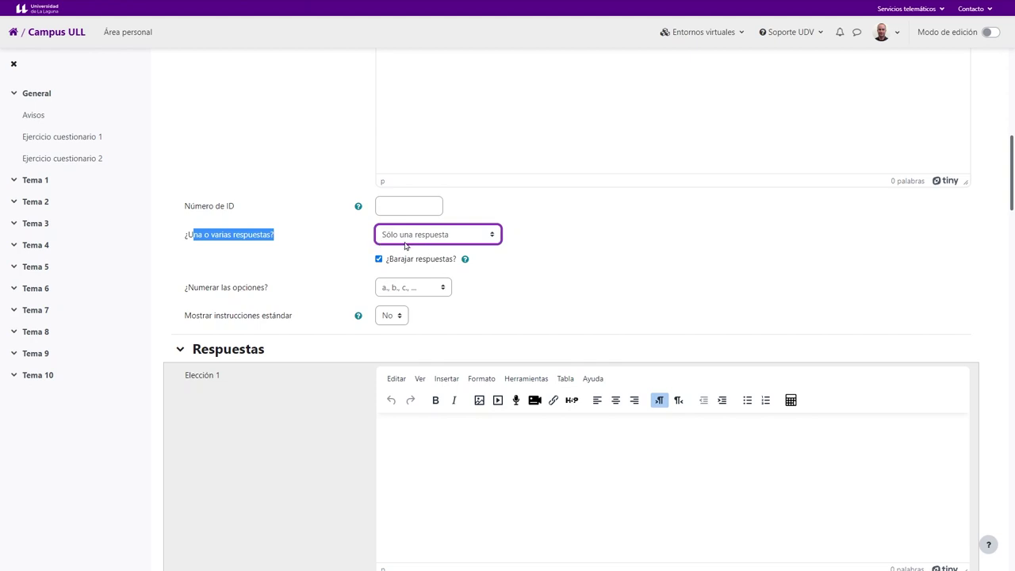
{"action": "left_click", "coordinate": [555, 281]}
Review the answer shuffling setting and the available option numbering styles, keeping a., b., c.
{"action": "scroll", "coordinate": [503, 277], "scroll_direction": "down", "scroll_amount": 1}
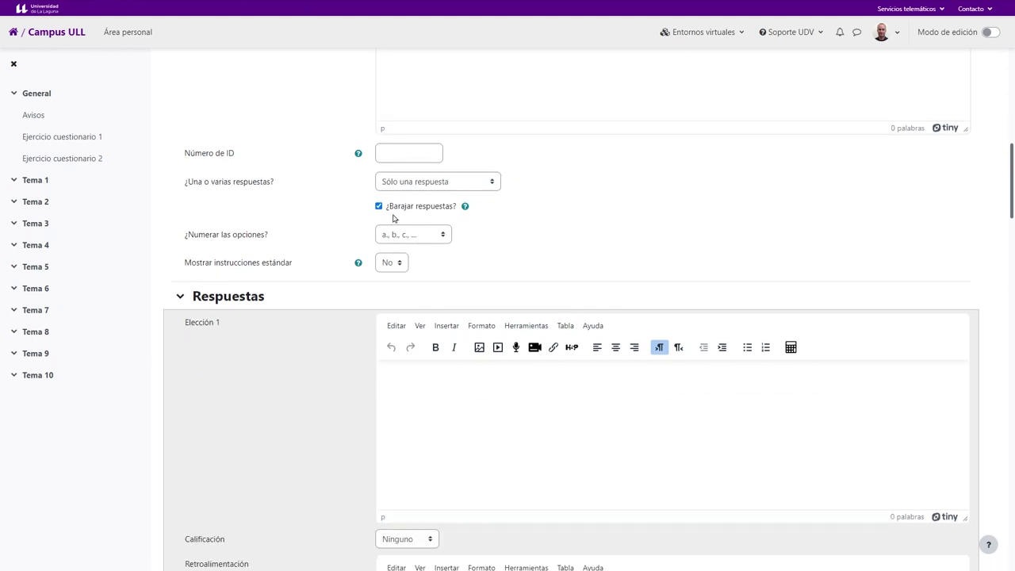
{"action": "scroll", "coordinate": [412, 217], "scroll_direction": "down", "scroll_amount": 5}
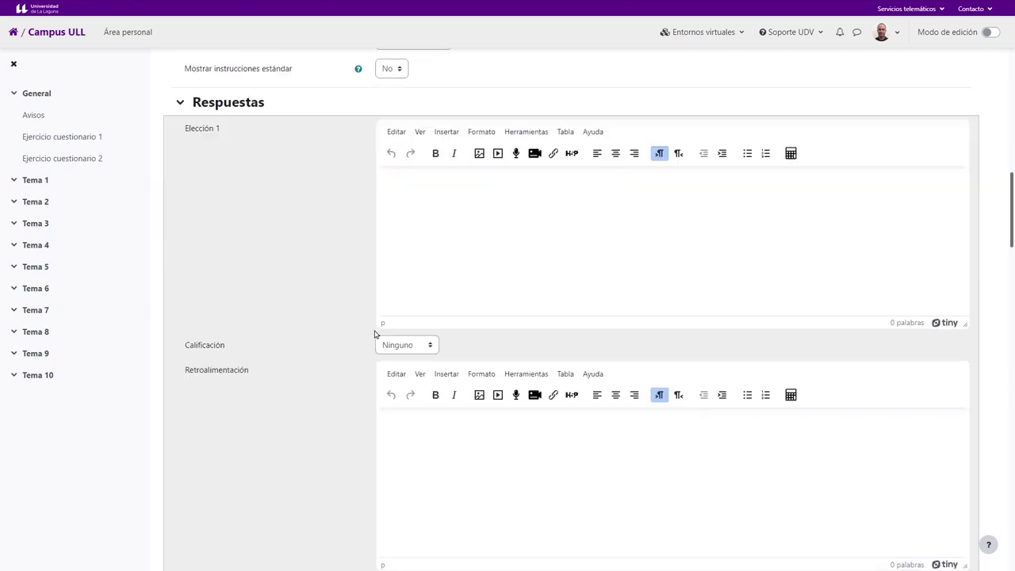
{"action": "scroll", "coordinate": [411, 219], "scroll_direction": "up", "scroll_amount": 2}
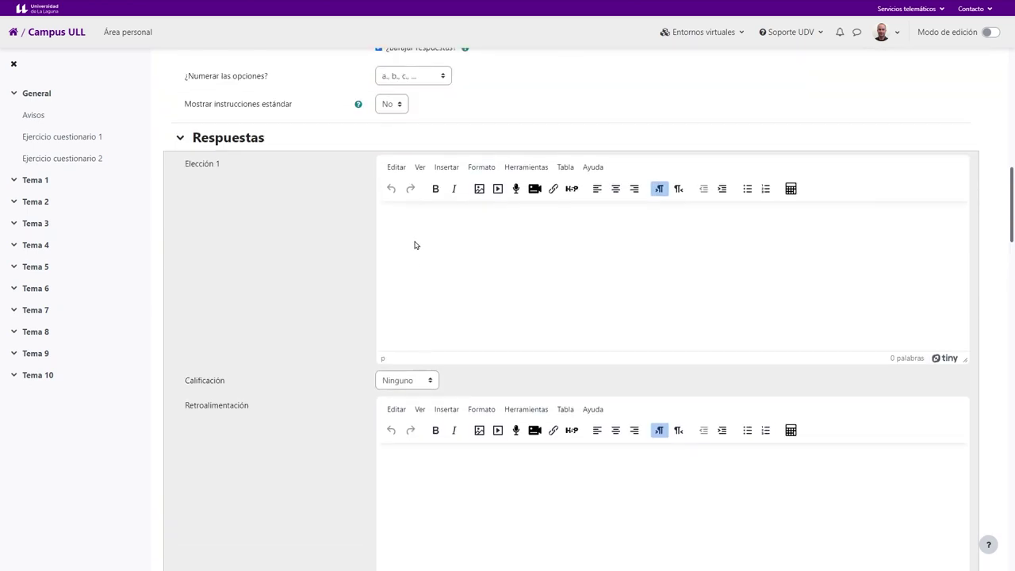
{"action": "scroll", "coordinate": [436, 325], "scroll_direction": "up", "scroll_amount": 4}
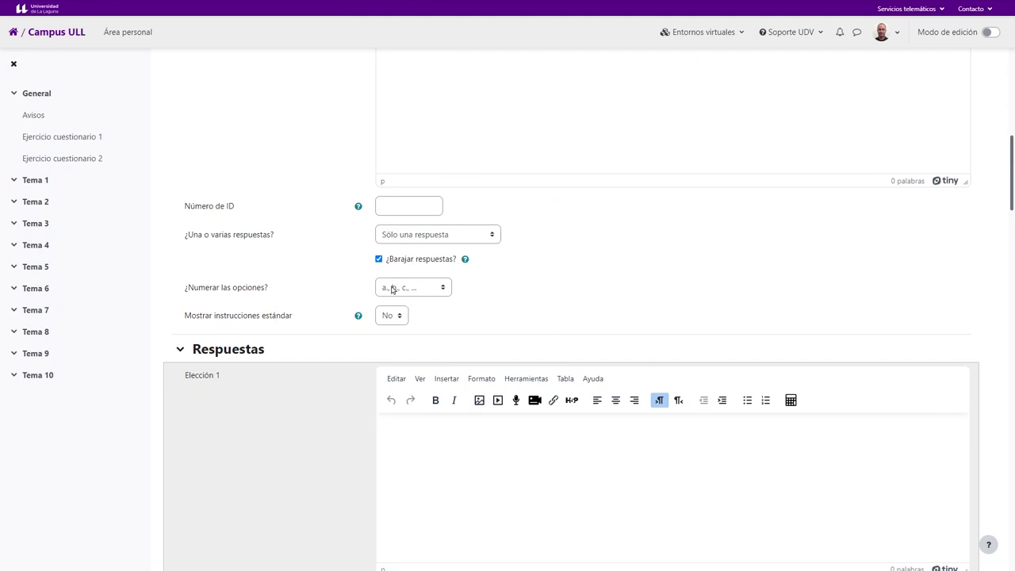
{"action": "left_click", "coordinate": [407, 291]}
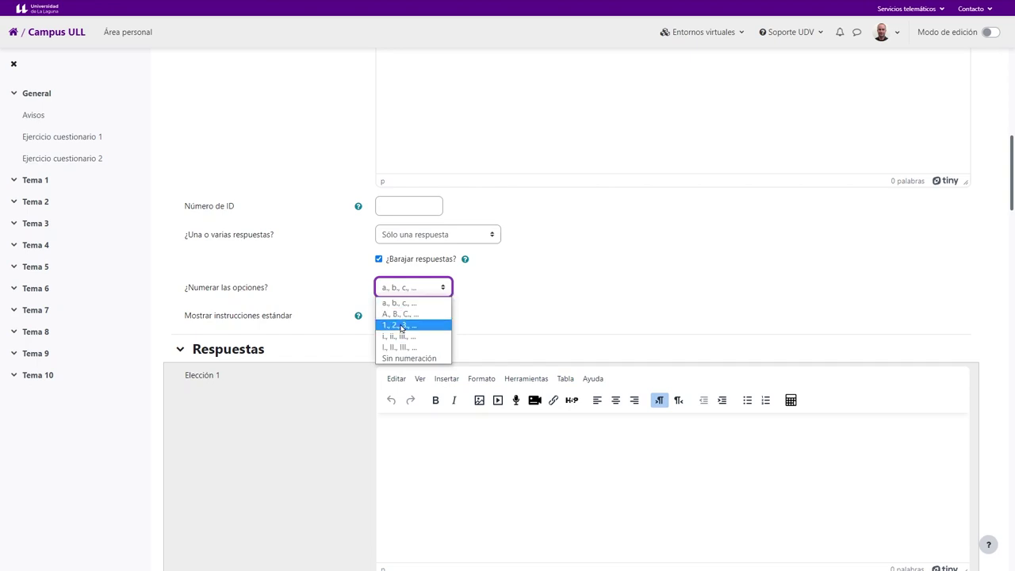
{"action": "left_click", "coordinate": [404, 303]}
Check the help for Mostrar instrucciones estándar against the choices for one or several answers.
{"action": "scroll", "coordinate": [266, 306], "scroll_direction": "down", "scroll_amount": 1}
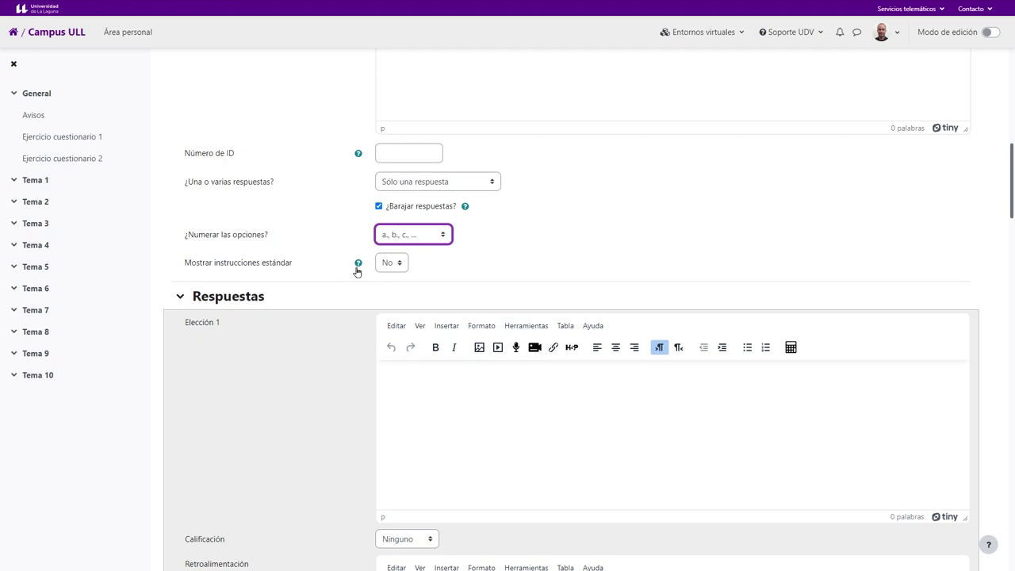
{"action": "left_click", "coordinate": [404, 188]}
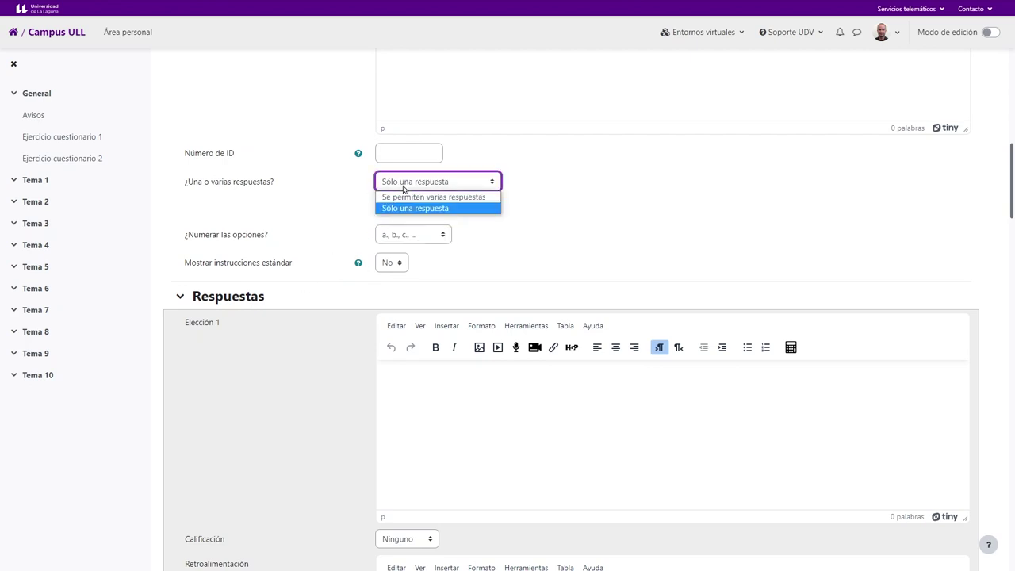
{"action": "left_click", "coordinate": [582, 249]}
{"action": "left_click", "coordinate": [357, 266]}
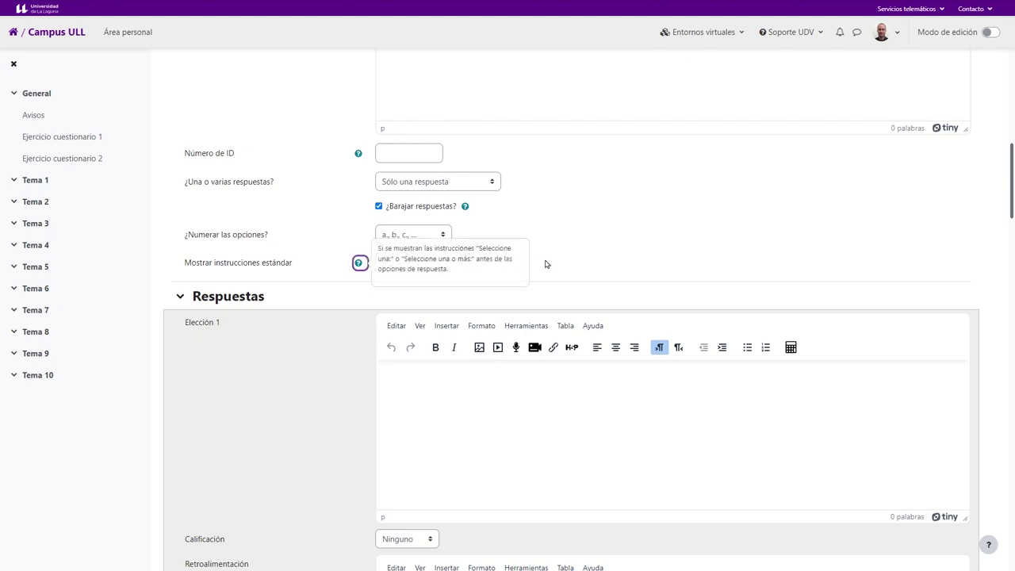
{"action": "left_click", "coordinate": [459, 181]}
{"action": "left_click", "coordinate": [560, 207]}
Enter "moodle" as Elección 1 and set its grade to 100%.
{"action": "scroll", "coordinate": [312, 325], "scroll_direction": "down", "scroll_amount": 2}
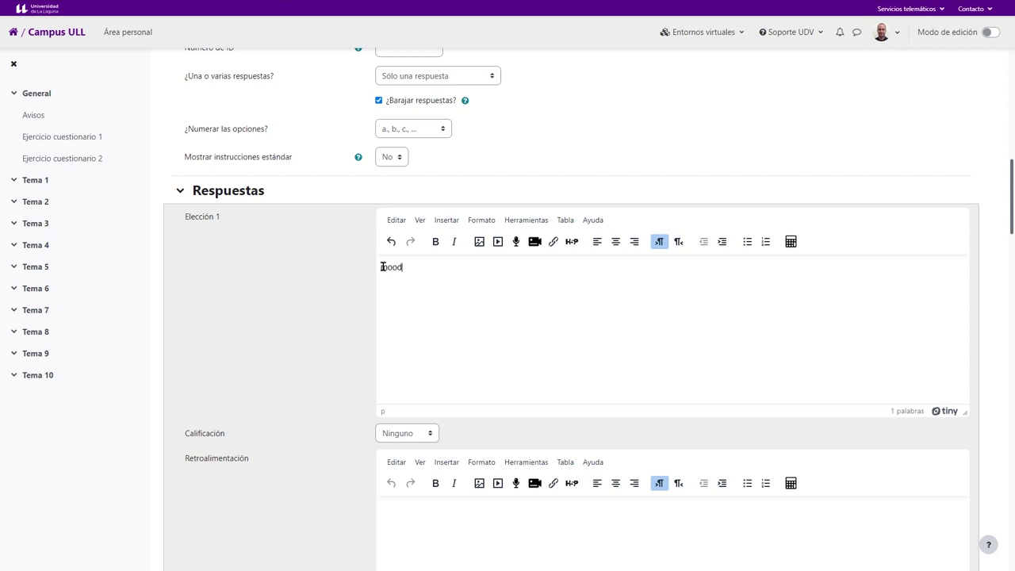
{"action": "scroll", "coordinate": [421, 288], "scroll_direction": "up", "scroll_amount": 10}
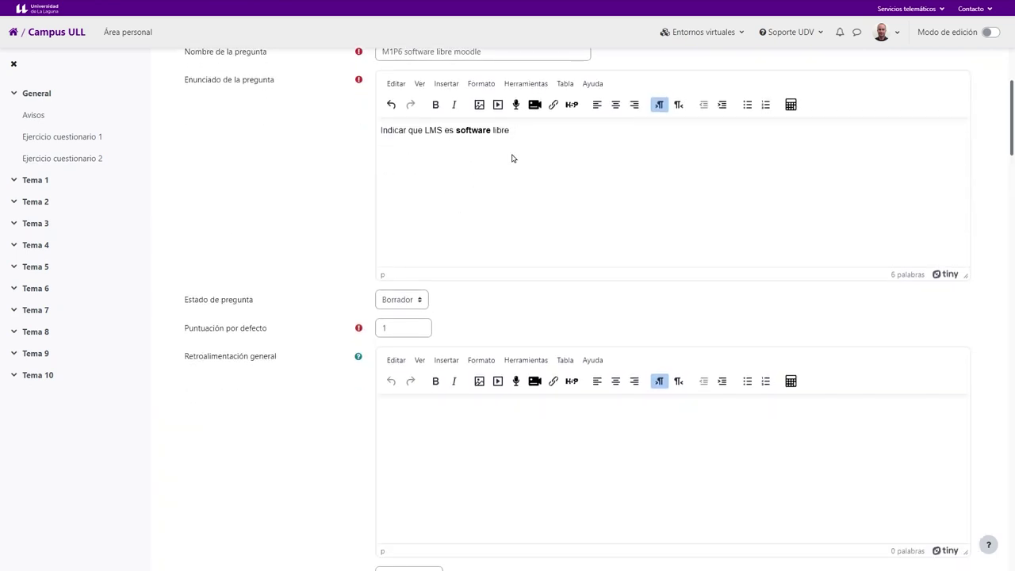
{"action": "scroll", "coordinate": [512, 159], "scroll_direction": "down", "scroll_amount": 8}
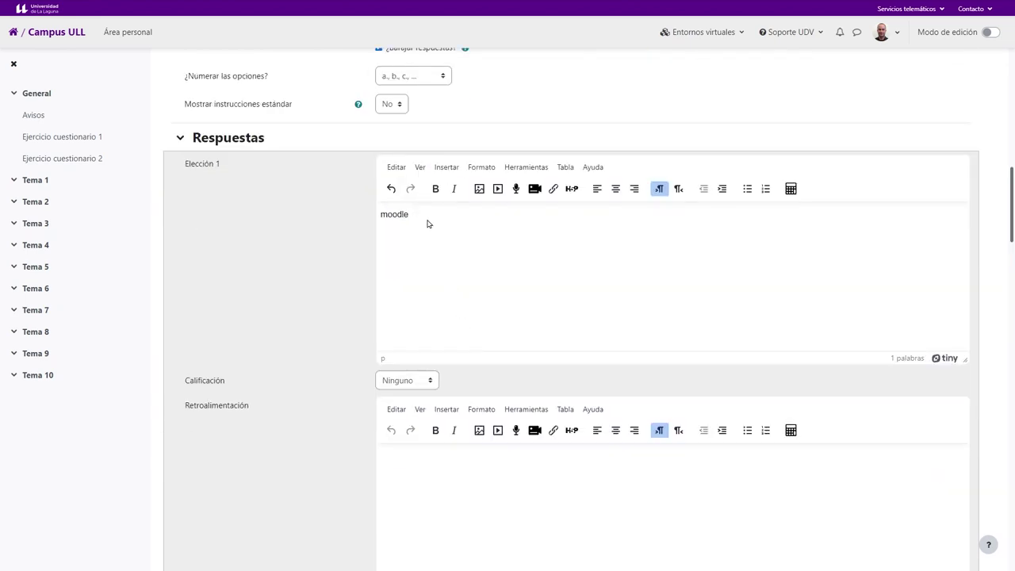
{"action": "left_click", "coordinate": [407, 379]}
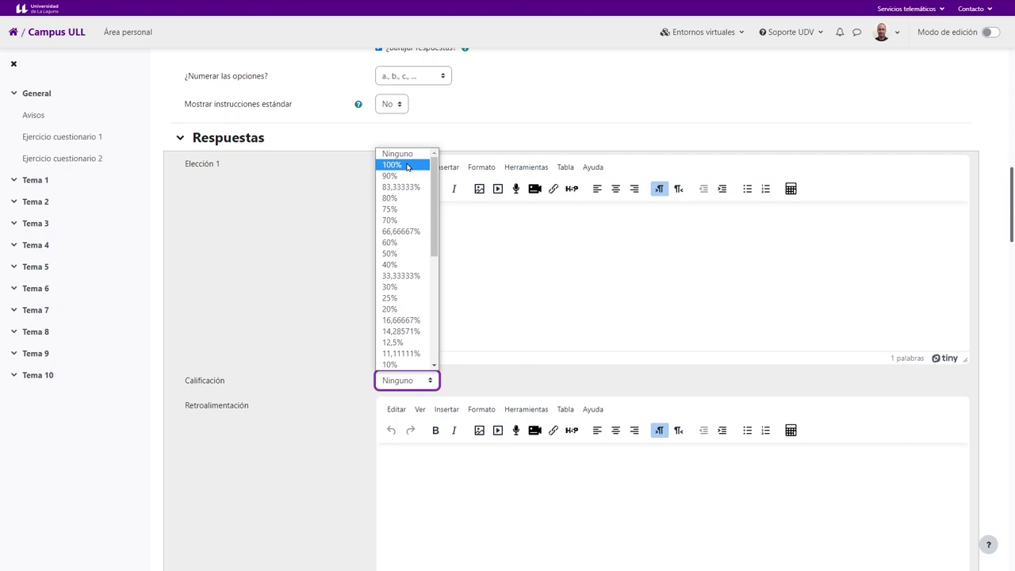
{"action": "left_click", "coordinate": [407, 165]}
Review the Retroalimentación field of Elección 1, leaving it empty.
{"action": "scroll", "coordinate": [312, 267], "scroll_direction": "down", "scroll_amount": 6}
{"action": "scroll", "coordinate": [418, 285], "scroll_direction": "up", "scroll_amount": 3}
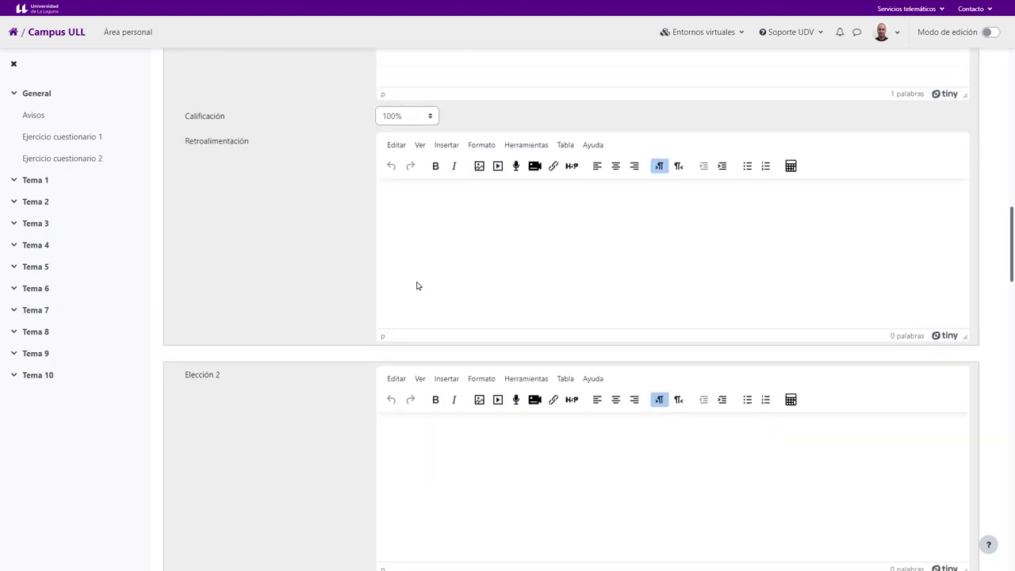
{"action": "left_click_drag", "start_coordinate": [204, 141], "coordinate": [261, 151]}
{"action": "scroll", "coordinate": [403, 277], "scroll_direction": "up", "scroll_amount": 1}
{"action": "left_click", "coordinate": [421, 342]}
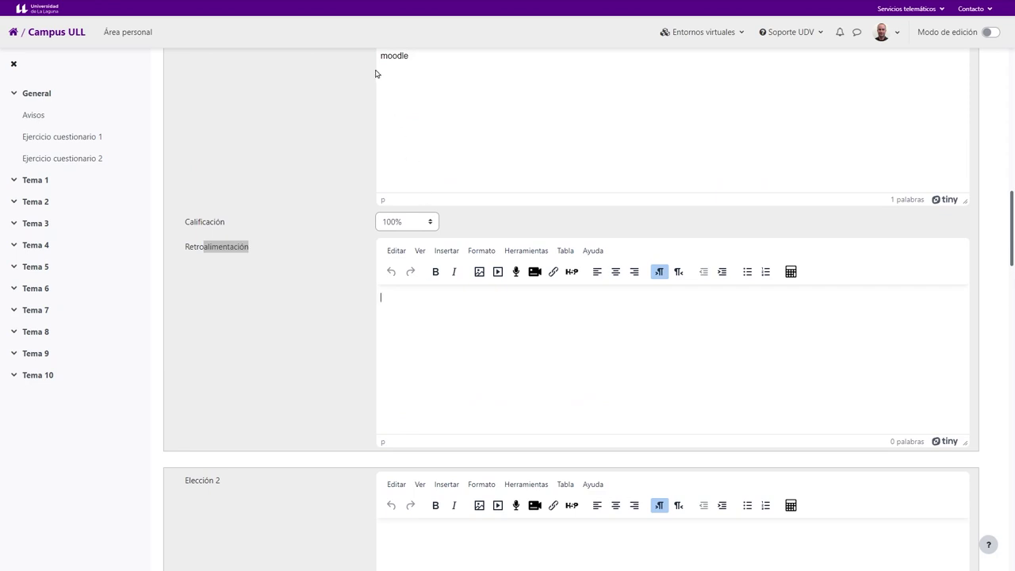
Enter "Blackboard" as Elección 2 and keep its grade at Ninguno.
{"action": "scroll", "coordinate": [436, 361], "scroll_direction": "down", "scroll_amount": 2}
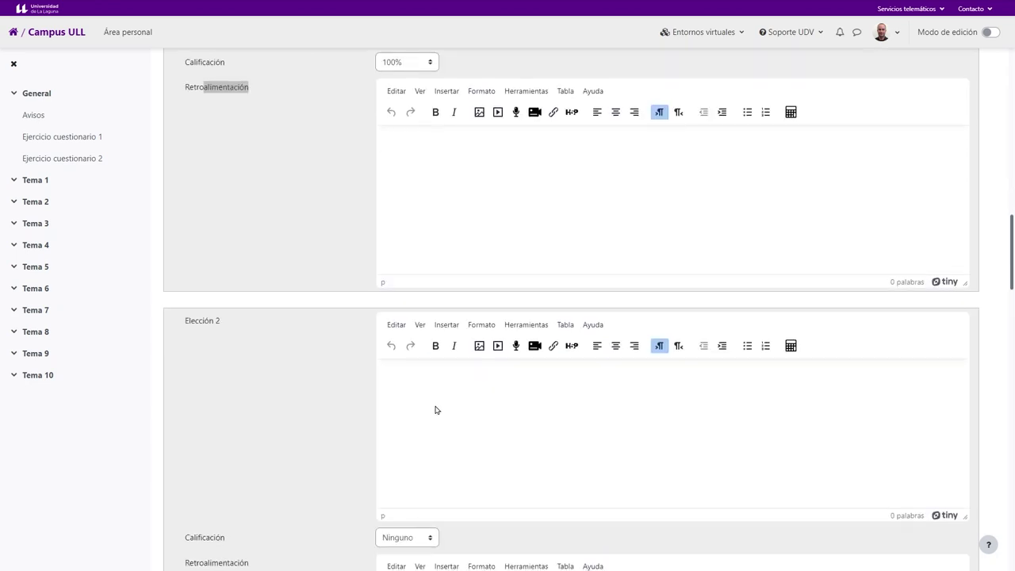
{"action": "scroll", "coordinate": [437, 409], "scroll_direction": "down", "scroll_amount": 1}
{"action": "type", "text": "lackboard"}
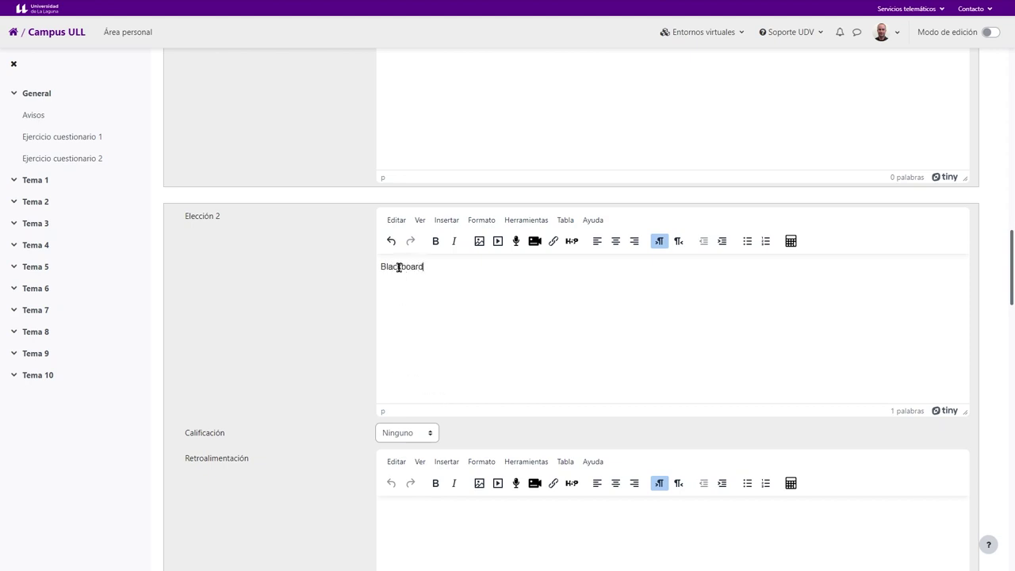
{"action": "left_click", "coordinate": [417, 433]}
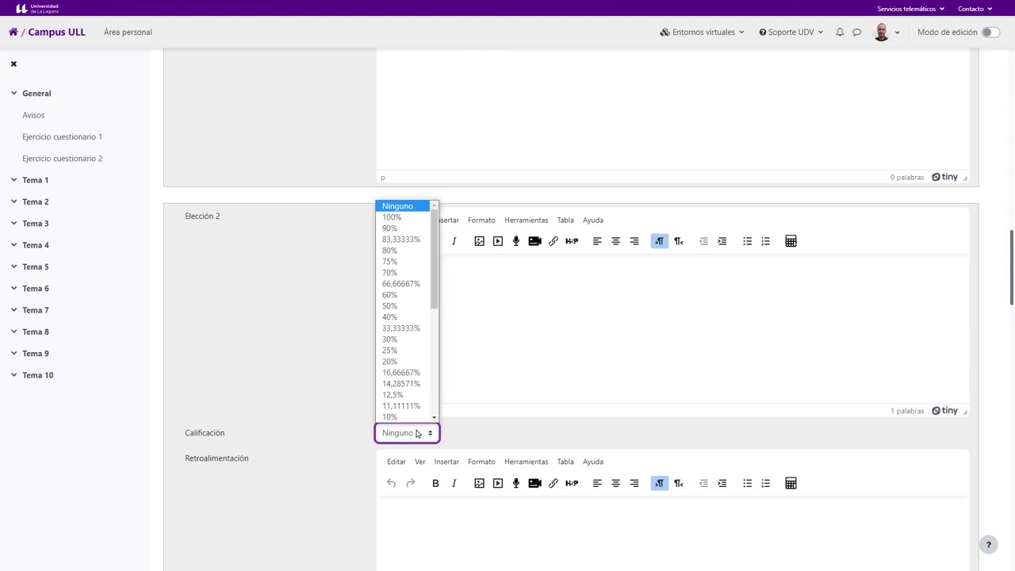
{"action": "left_click", "coordinate": [417, 433]}
{"action": "left_click", "coordinate": [404, 438]}
{"action": "left_click", "coordinate": [404, 438]}
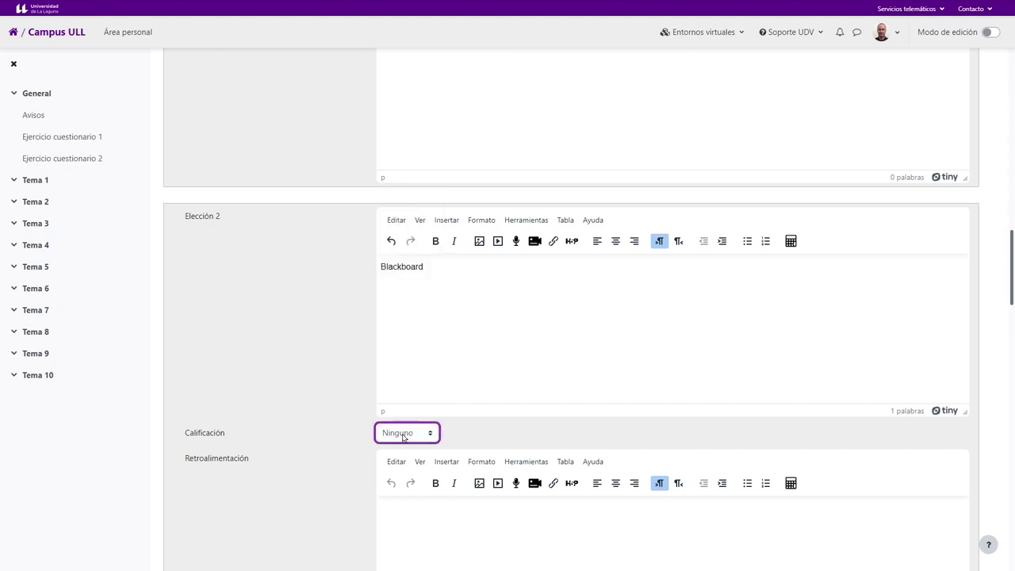
Enter "Office" as the text of Elección 3.
{"action": "scroll", "coordinate": [351, 351], "scroll_direction": "down", "scroll_amount": 6}
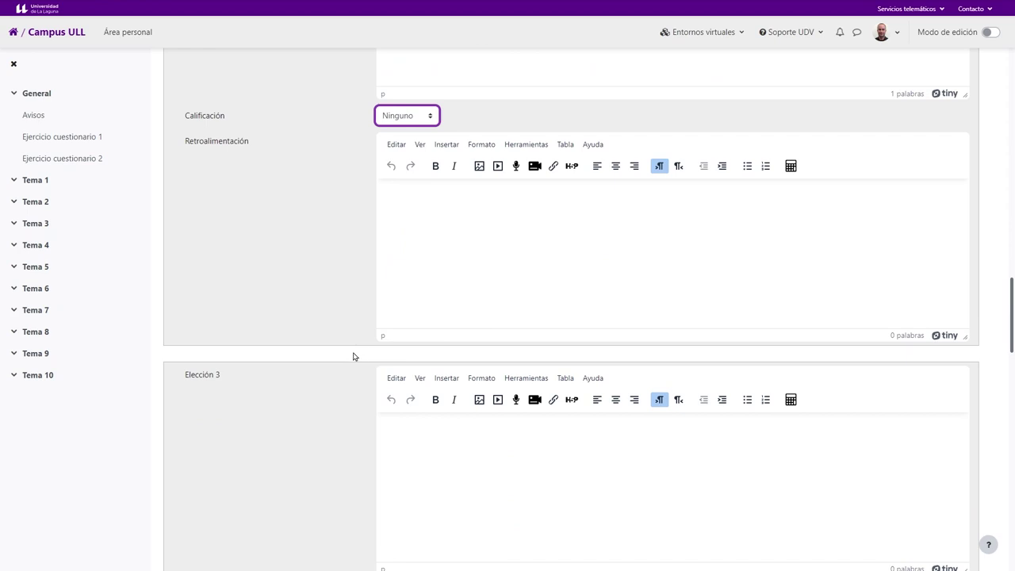
{"action": "left_click", "coordinate": [421, 345]}
{"action": "type", "text": "Office"}
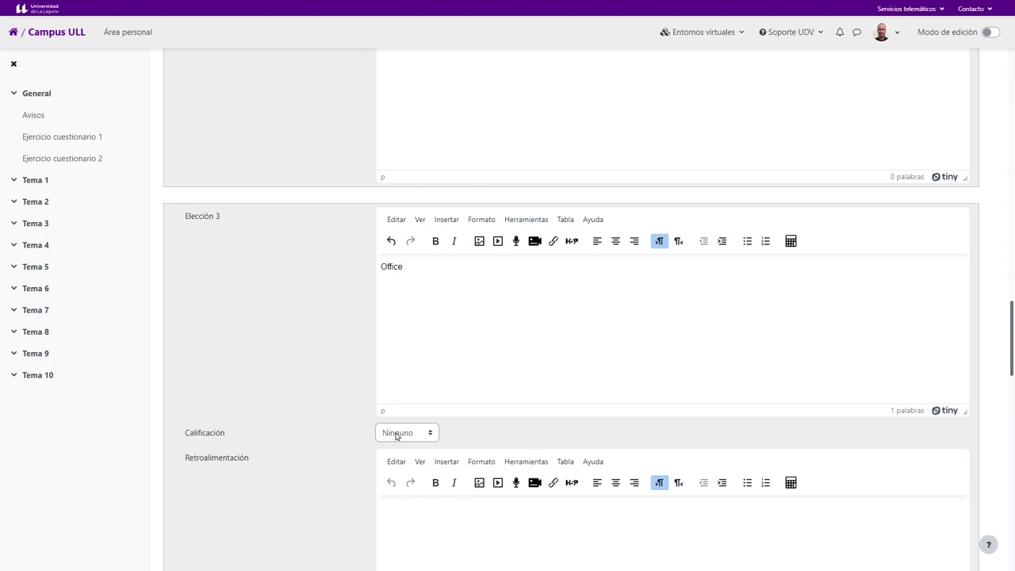
Review the unused Elección 4 and Elección 5 fields and the option to add blanks for three more choices.
{"action": "scroll", "coordinate": [340, 367], "scroll_direction": "down", "scroll_amount": 6}
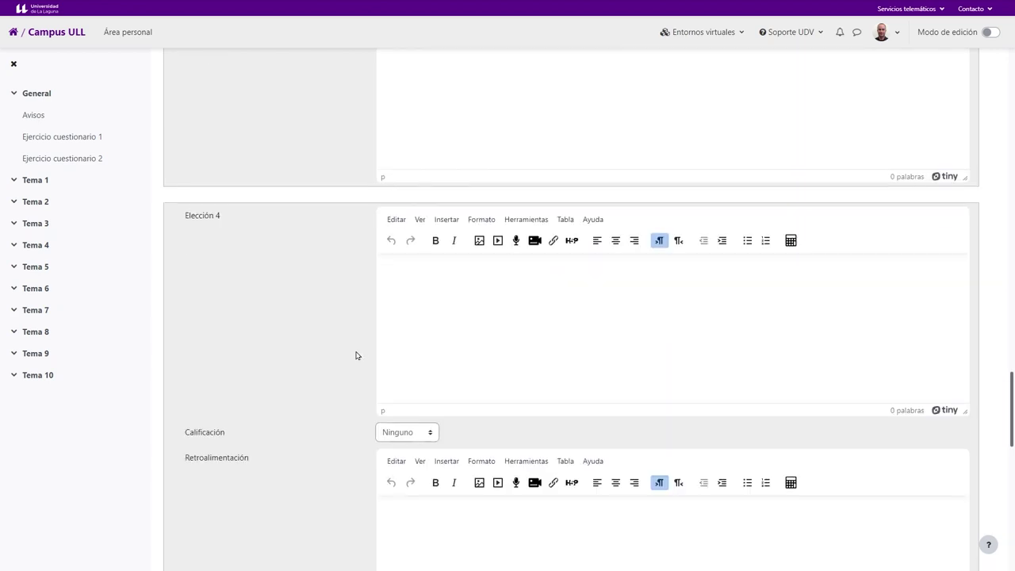
{"action": "scroll", "coordinate": [415, 322], "scroll_direction": "down", "scroll_amount": 3}
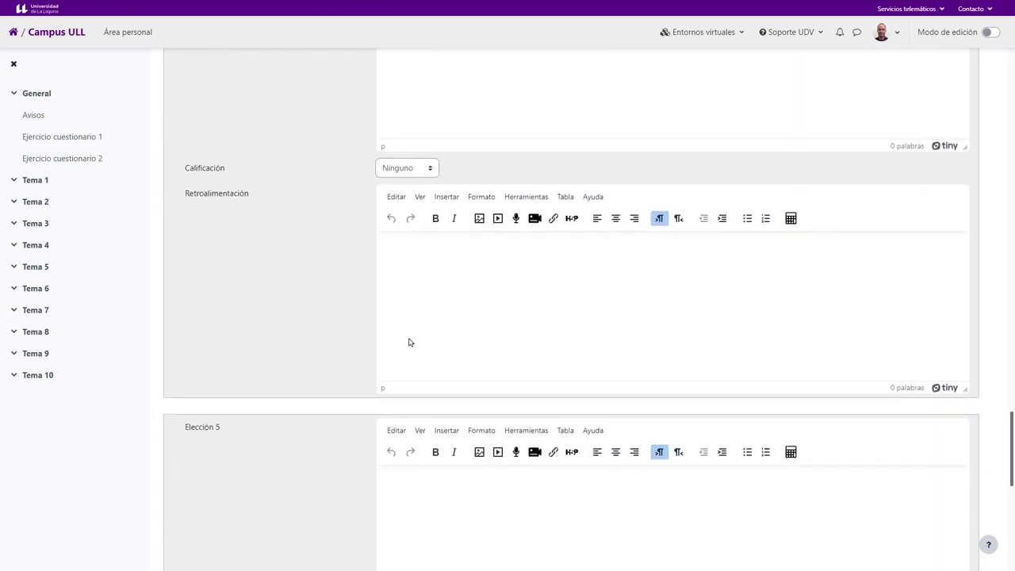
{"action": "scroll", "coordinate": [410, 341], "scroll_direction": "down", "scroll_amount": 3}
{"action": "scroll", "coordinate": [447, 353], "scroll_direction": "up", "scroll_amount": 5}
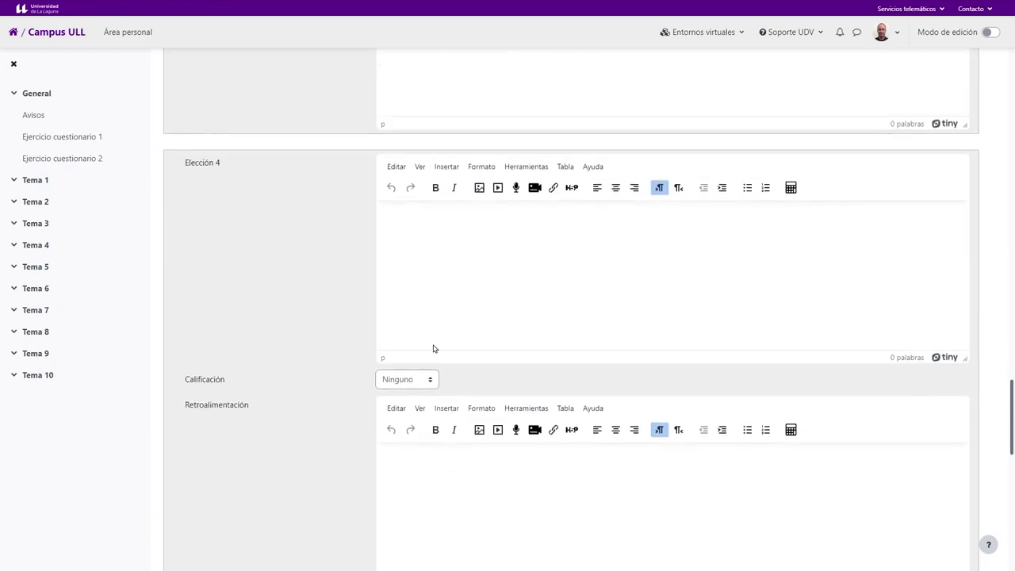
{"action": "scroll", "coordinate": [435, 326], "scroll_direction": "down", "scroll_amount": 10}
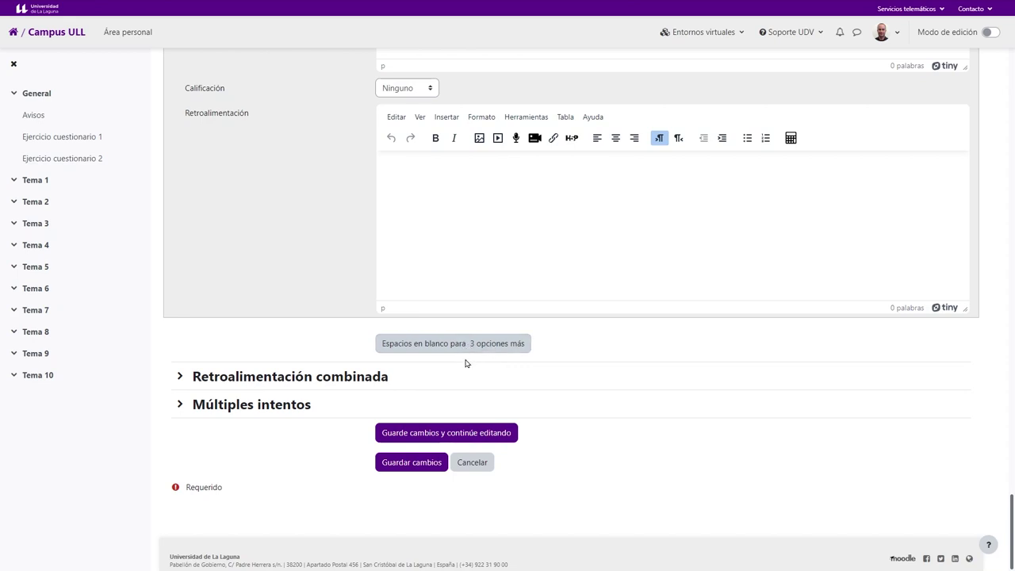
Set the grades of Elección 2 (Blackboard) and Elección 3 (Office) to -50% each.
{"action": "scroll", "coordinate": [581, 401], "scroll_direction": "up", "scroll_amount": 7}
{"action": "scroll", "coordinate": [561, 404], "scroll_direction": "up", "scroll_amount": 6}
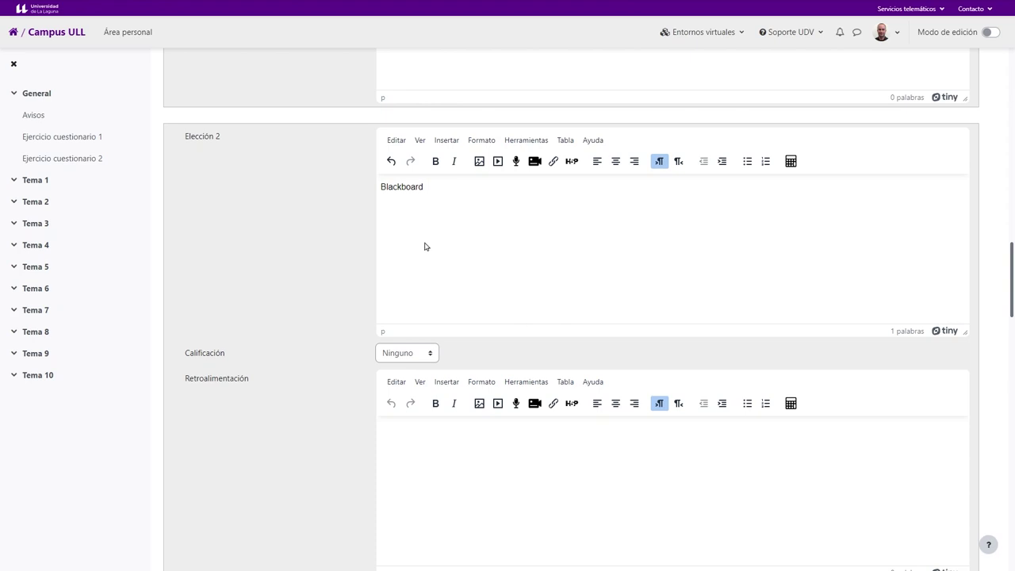
{"action": "left_click", "coordinate": [427, 356]}
{"action": "left_click_drag", "start_coordinate": [436, 216], "coordinate": [435, 320]}
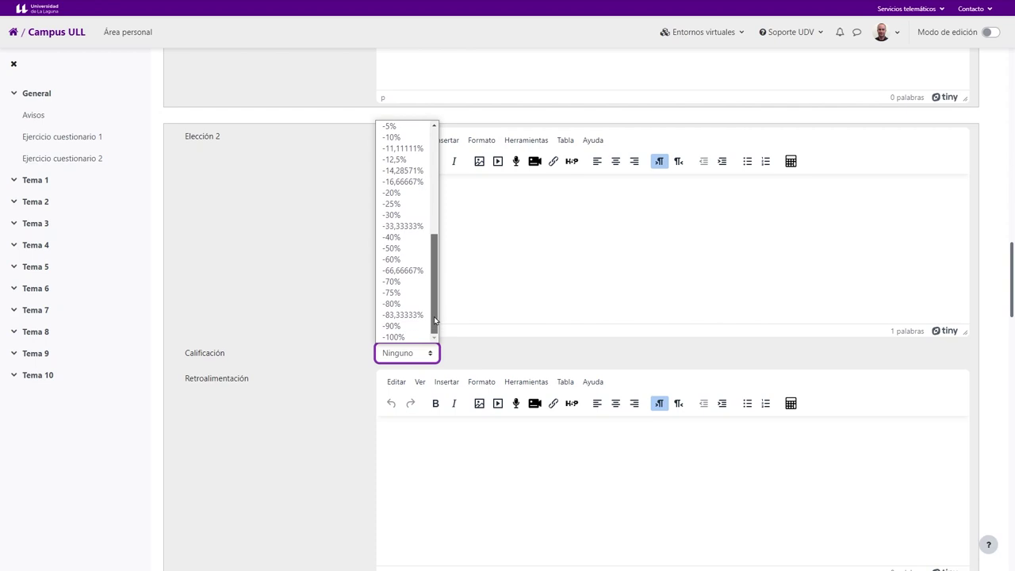
{"action": "left_click", "coordinate": [414, 253]}
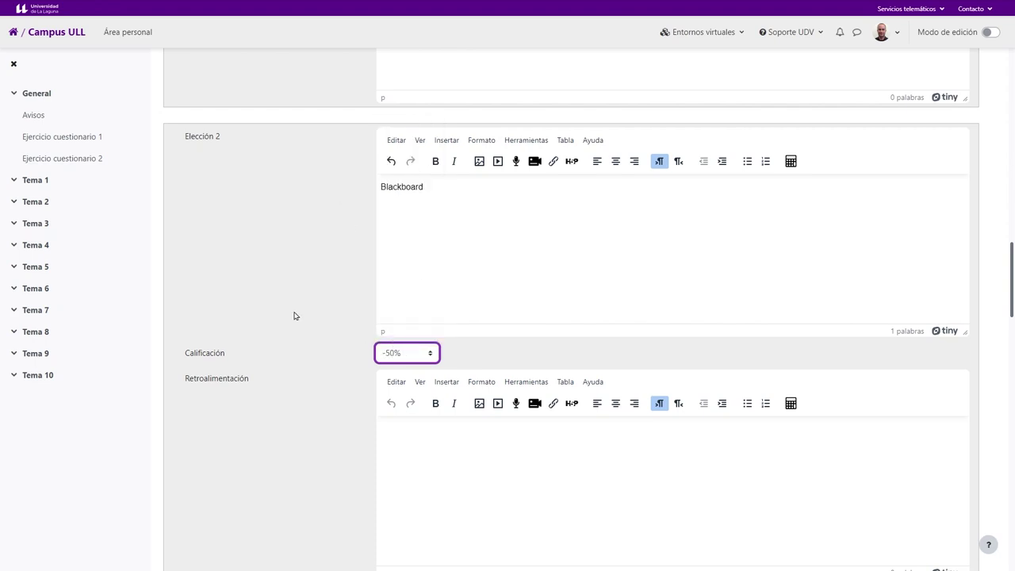
{"action": "scroll", "coordinate": [294, 316], "scroll_direction": "down", "scroll_amount": 5}
{"action": "left_click", "coordinate": [402, 403]}
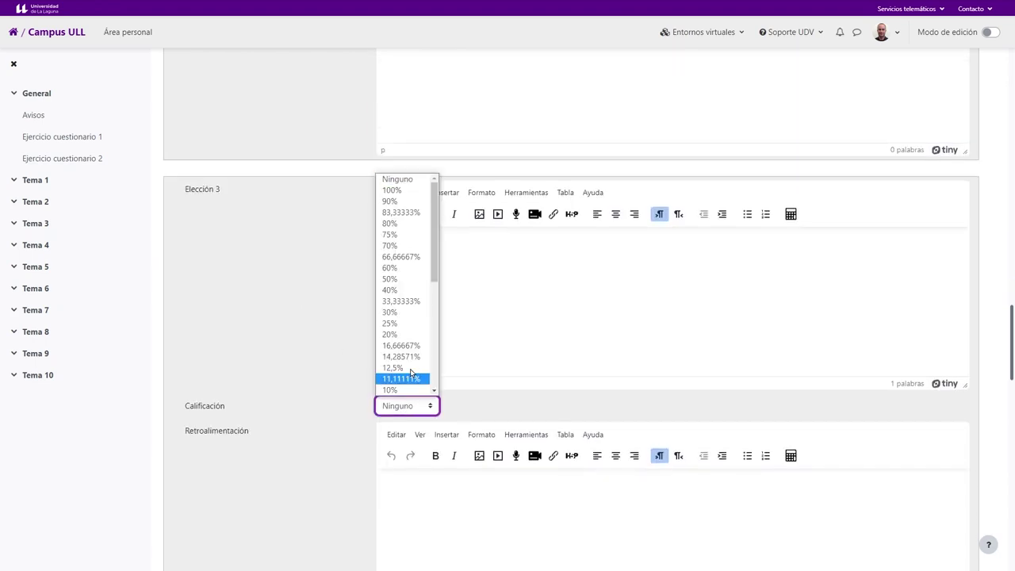
{"action": "scroll", "coordinate": [401, 305], "scroll_direction": "down", "scroll_amount": 5}
{"action": "left_click", "coordinate": [401, 311]}
{"action": "scroll", "coordinate": [235, 279], "scroll_direction": "up", "scroll_amount": 3}
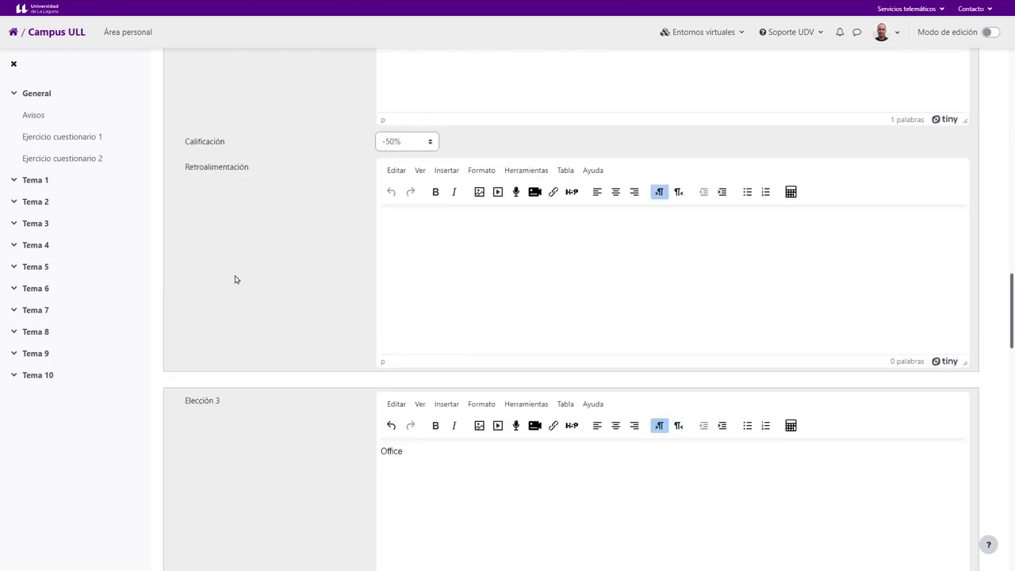
{"action": "scroll", "coordinate": [306, 270], "scroll_direction": "down", "scroll_amount": 3}
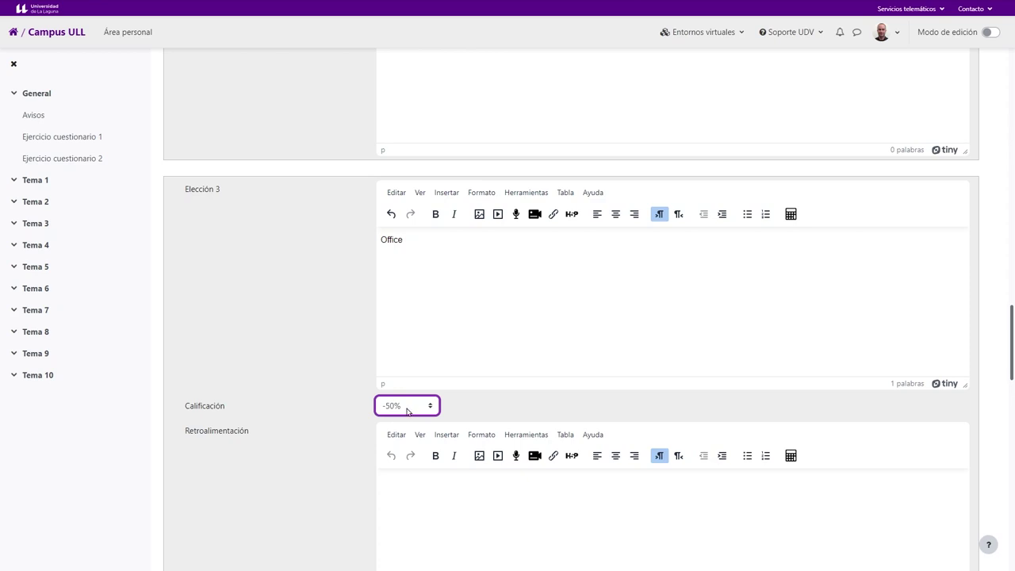
Set the penalty for both wrong answers, Blackboard and Office, to -100%.
{"action": "scroll", "coordinate": [402, 413], "scroll_direction": "down", "scroll_amount": 3}
{"action": "left_click", "coordinate": [418, 149]}
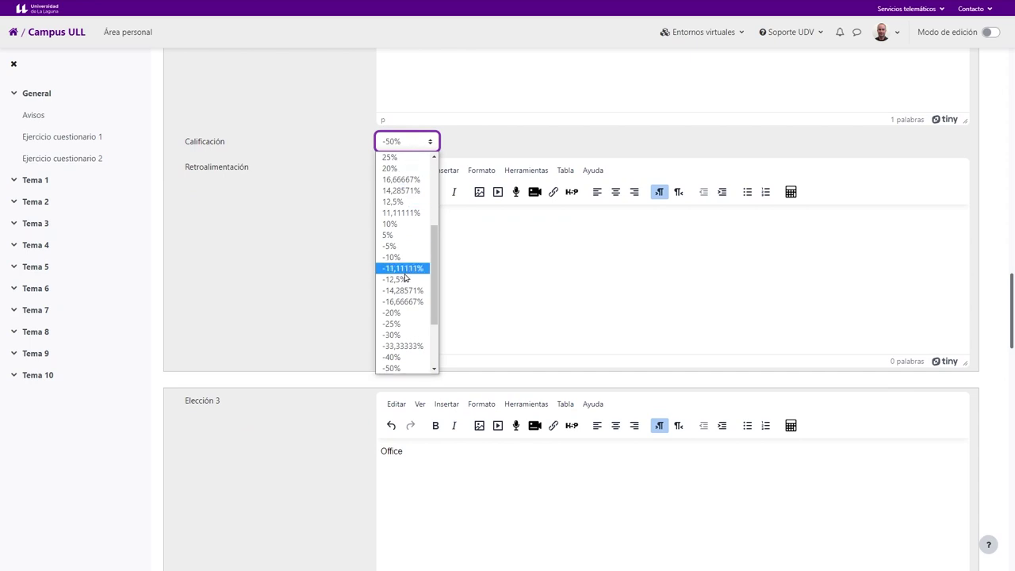
{"action": "scroll", "coordinate": [385, 349], "scroll_direction": "down", "scroll_amount": 2}
{"action": "left_click", "coordinate": [387, 360]}
{"action": "scroll", "coordinate": [381, 397], "scroll_direction": "down", "scroll_amount": 3}
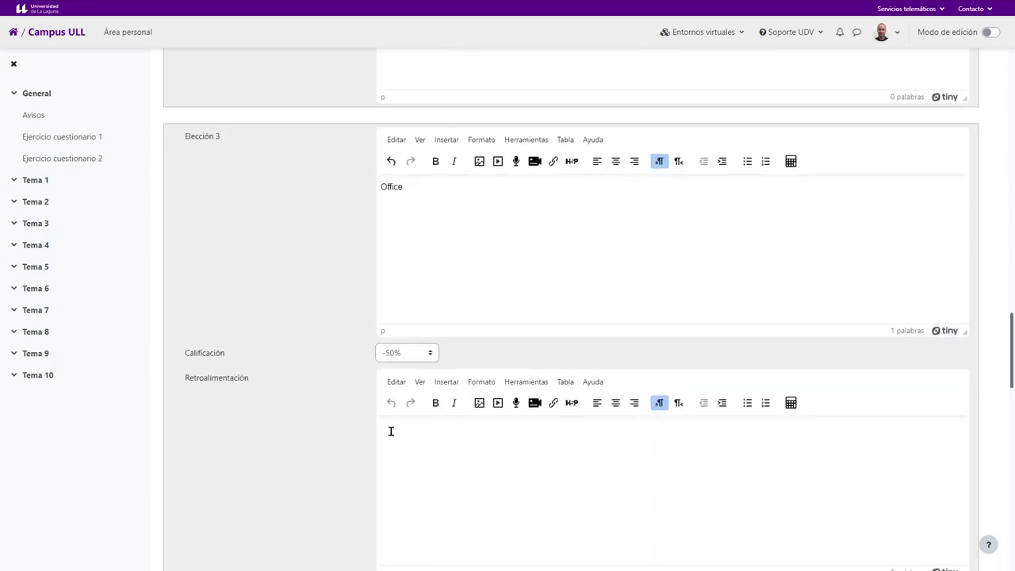
{"action": "left_click", "coordinate": [413, 359]}
{"action": "scroll", "coordinate": [414, 335], "scroll_direction": "down", "scroll_amount": 3}
{"action": "left_click", "coordinate": [401, 337]}
Set the grades of the Blackboard and Office choices to -33,33333% each.
{"action": "scroll", "coordinate": [361, 349], "scroll_direction": "up", "scroll_amount": 3}
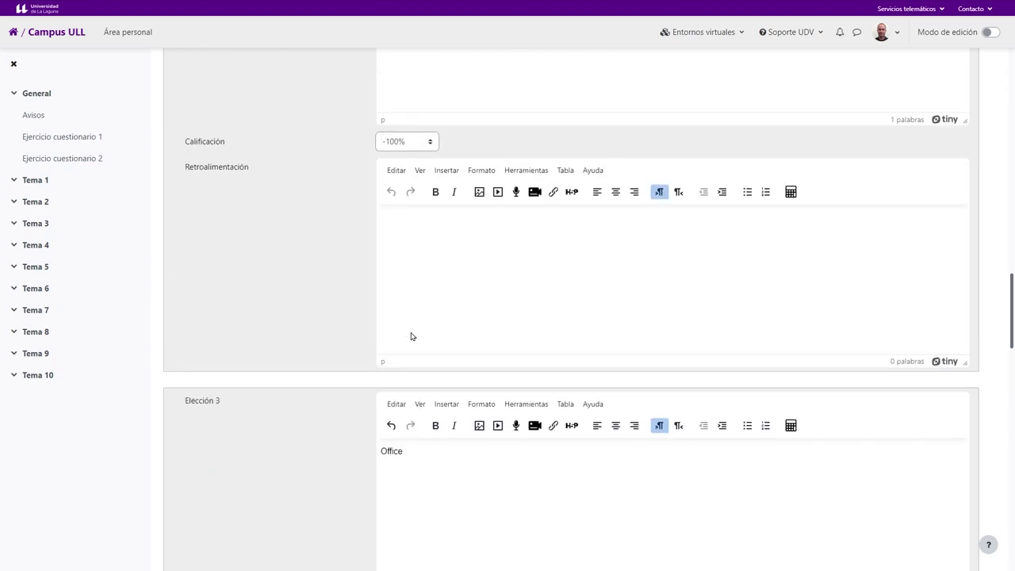
{"action": "left_click", "coordinate": [410, 142]}
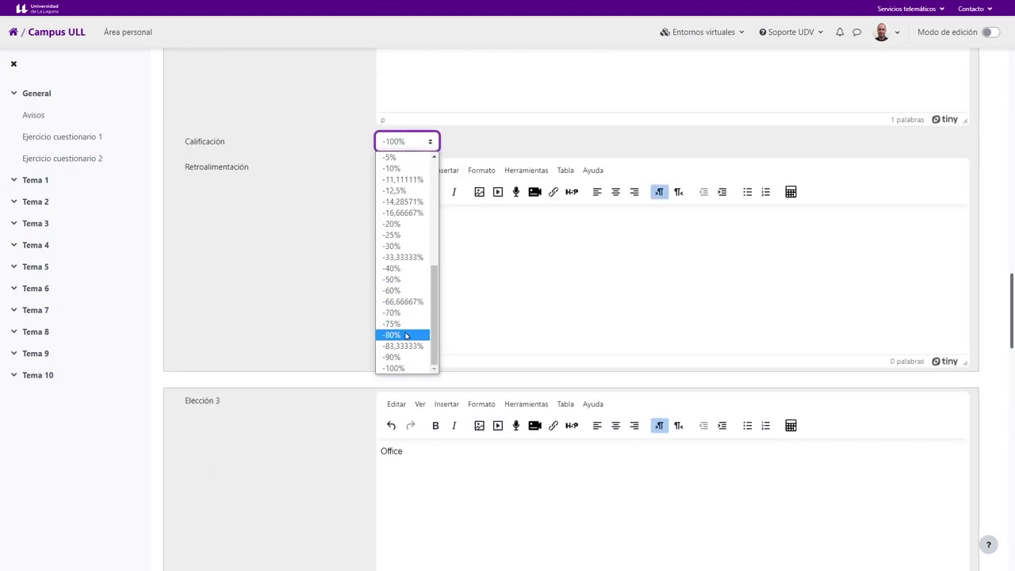
{"action": "left_click", "coordinate": [392, 257]}
{"action": "scroll", "coordinate": [373, 317], "scroll_direction": "down", "scroll_amount": 2}
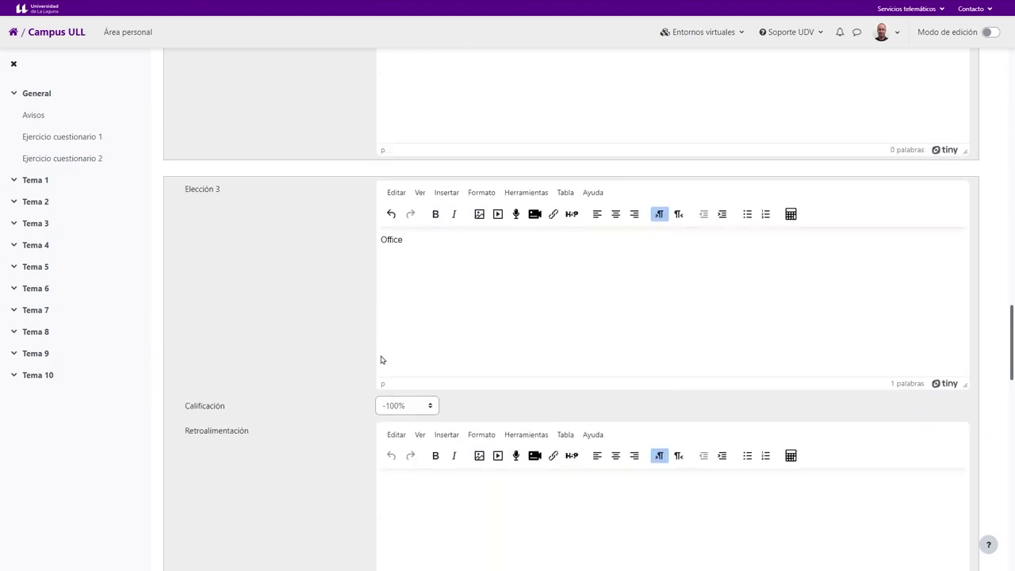
{"action": "left_click", "coordinate": [415, 408]}
{"action": "left_click", "coordinate": [408, 277]}
Check the grades assigned to the first two choices of the question.
{"action": "scroll", "coordinate": [344, 352], "scroll_direction": "up", "scroll_amount": 3}
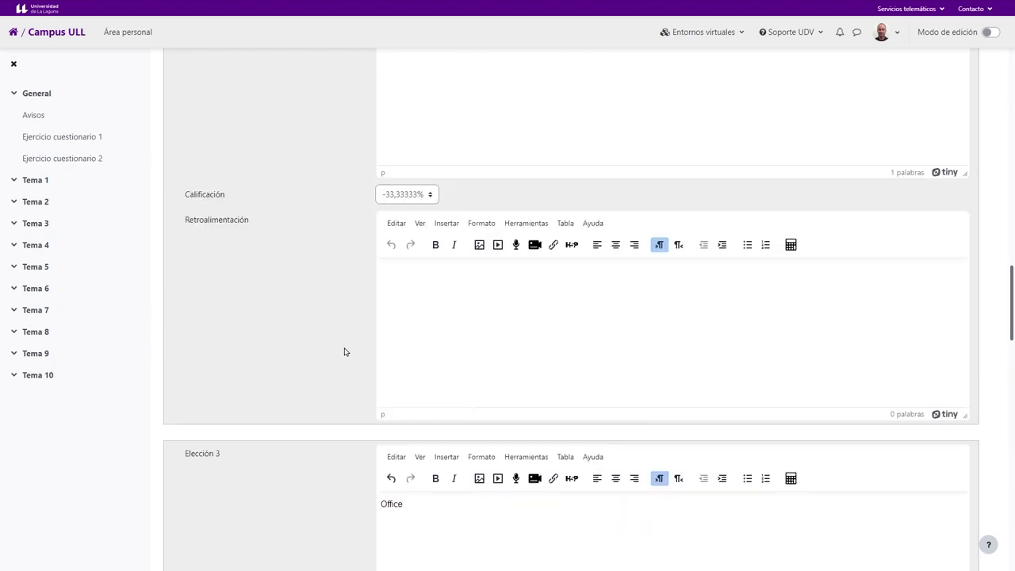
{"action": "scroll", "coordinate": [365, 351], "scroll_direction": "up", "scroll_amount": 2}
{"action": "scroll", "coordinate": [396, 321], "scroll_direction": "up", "scroll_amount": 3}
{"action": "scroll", "coordinate": [334, 325], "scroll_direction": "up", "scroll_amount": 2}
{"action": "scroll", "coordinate": [333, 325], "scroll_direction": "down", "scroll_amount": 3}
{"action": "scroll", "coordinate": [333, 325], "scroll_direction": "down", "scroll_amount": 2}
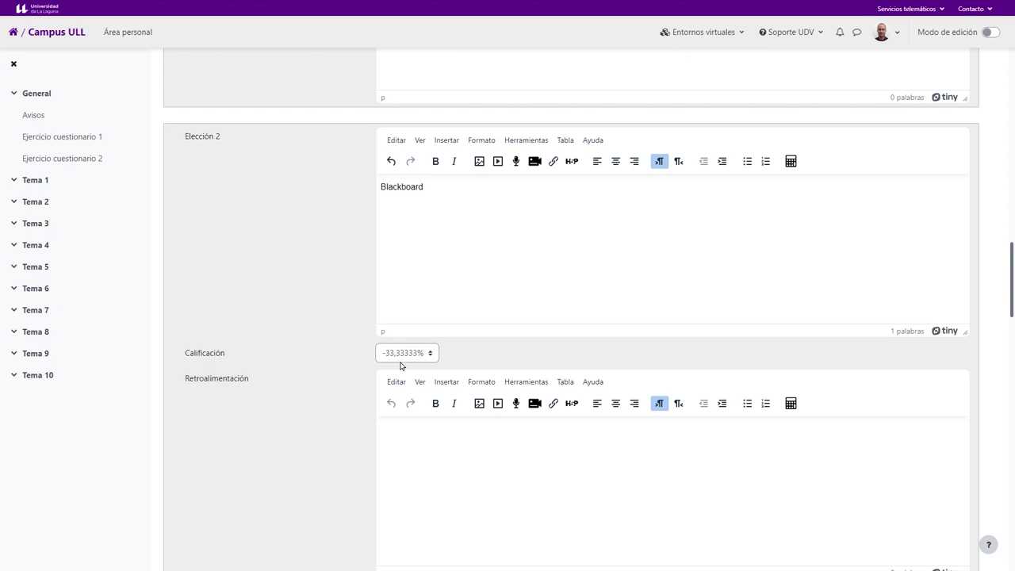
{"action": "scroll", "coordinate": [427, 379], "scroll_direction": "up", "scroll_amount": 1}
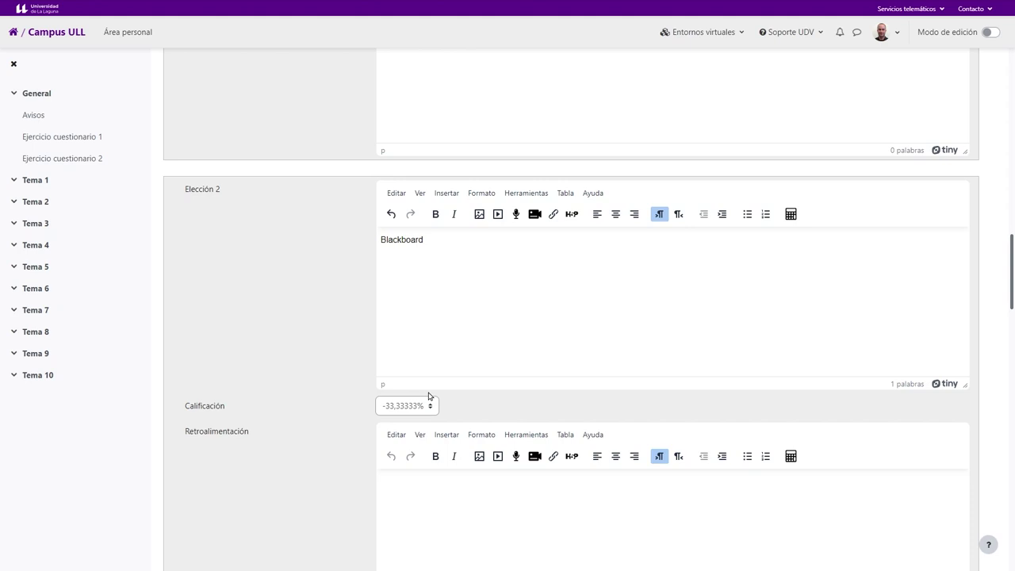
Save the multiple-choice question and return to the question bank.
{"action": "scroll", "coordinate": [444, 408], "scroll_direction": "down", "scroll_amount": 8}
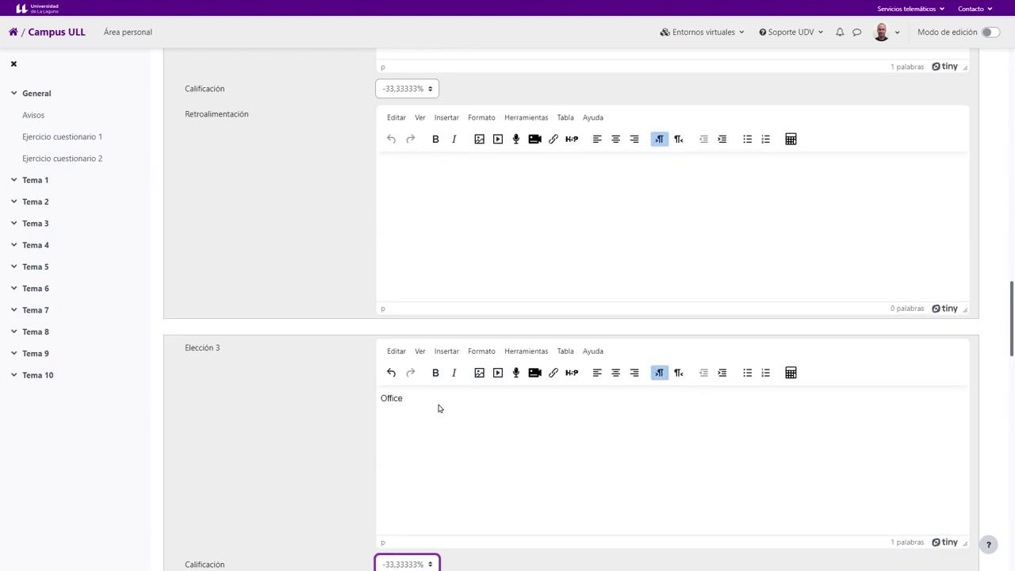
{"action": "scroll", "coordinate": [439, 406], "scroll_direction": "down", "scroll_amount": 8}
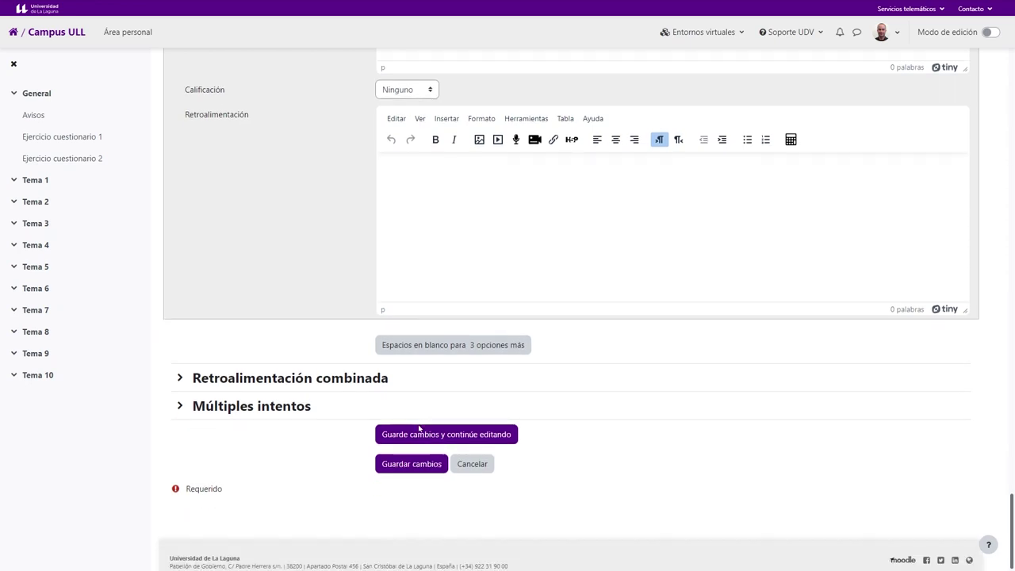
{"action": "left_click", "coordinate": [428, 467]}
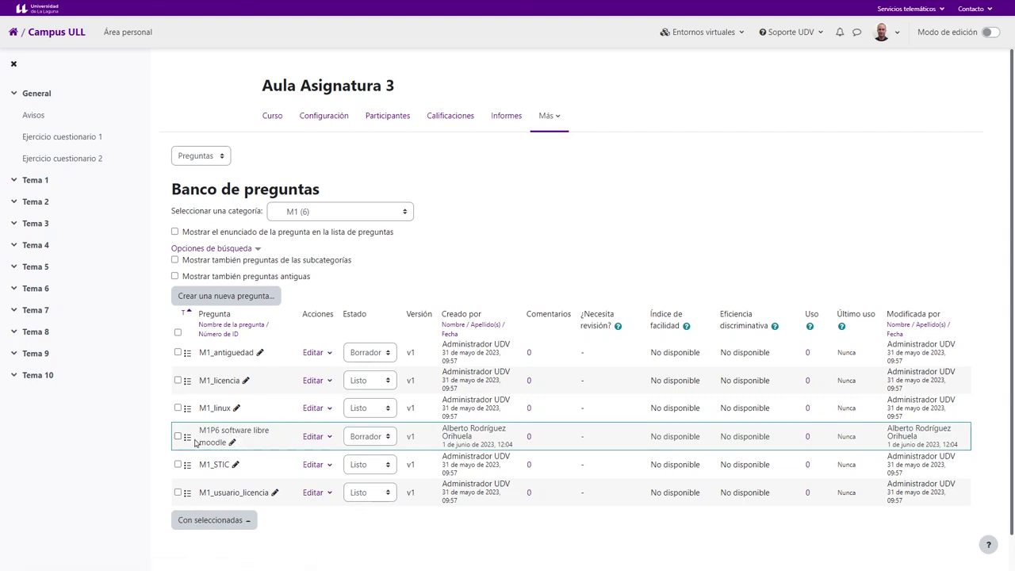
Rename the new question in the question bank list as "M1P6 software libre moodle_".
{"action": "triple_click", "coordinate": [139, 444]}
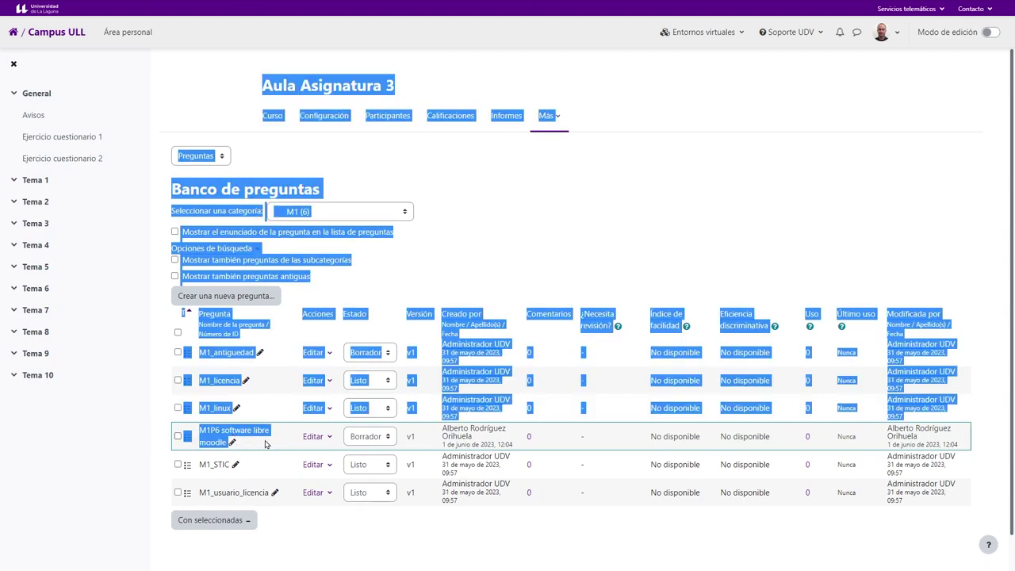
{"action": "left_click", "coordinate": [135, 473]}
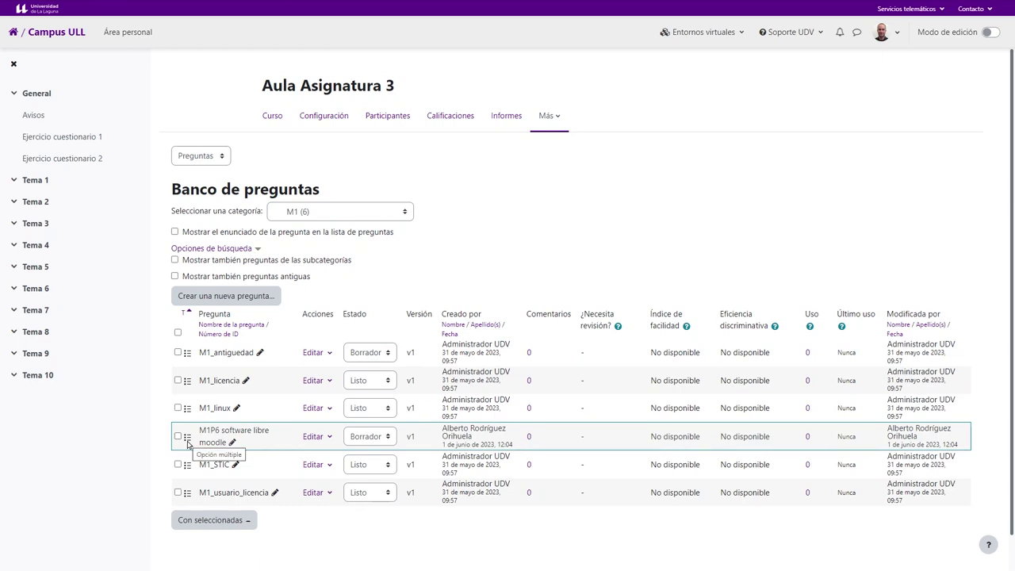
{"action": "left_click", "coordinate": [232, 442]}
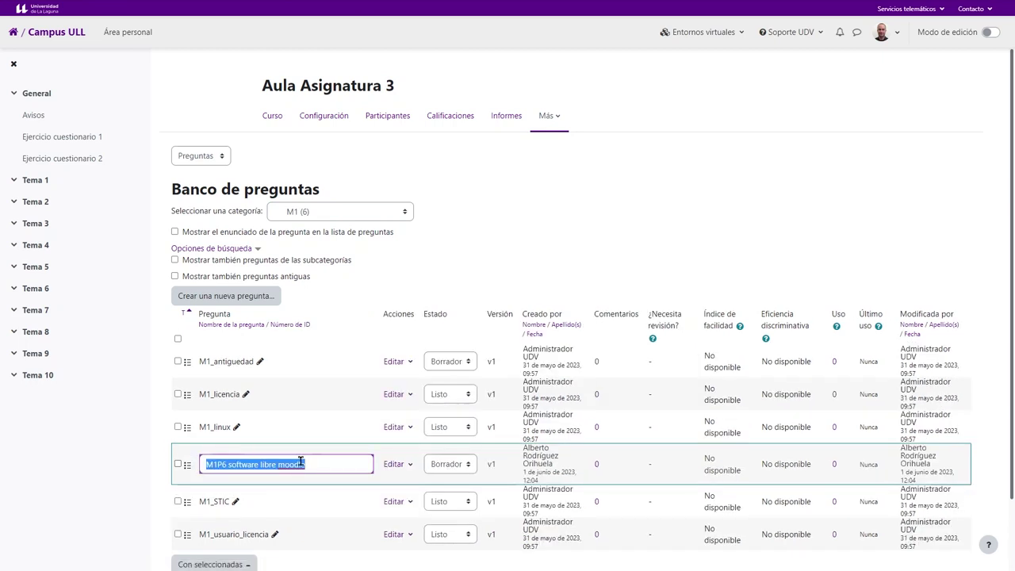
{"action": "key", "text": "End"}
{"action": "key", "text": "Return"}
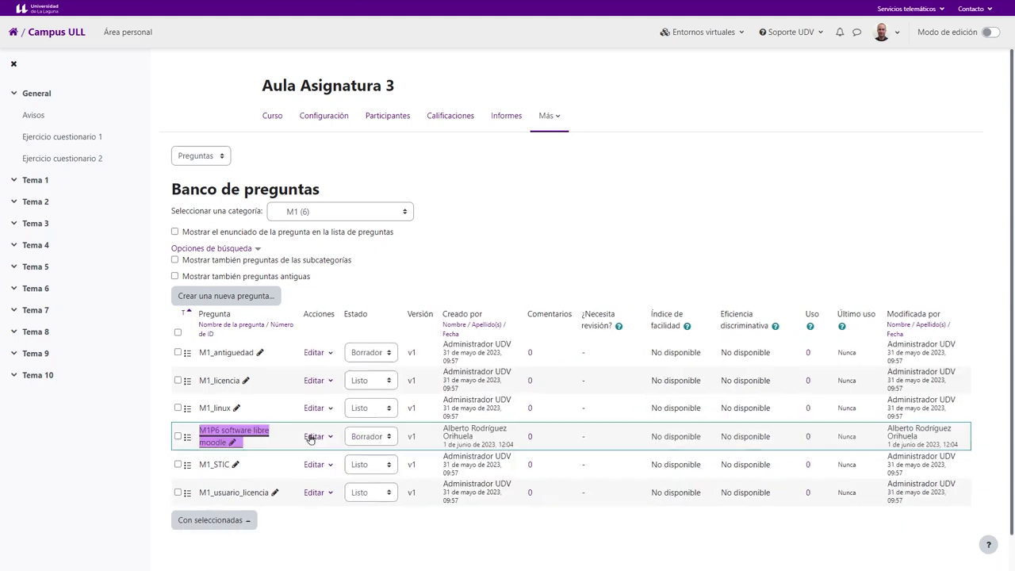
Preview the M1P6 software libre moodle_ question with its answer choices, and return to the question bank.
{"action": "left_click", "coordinate": [313, 437]}
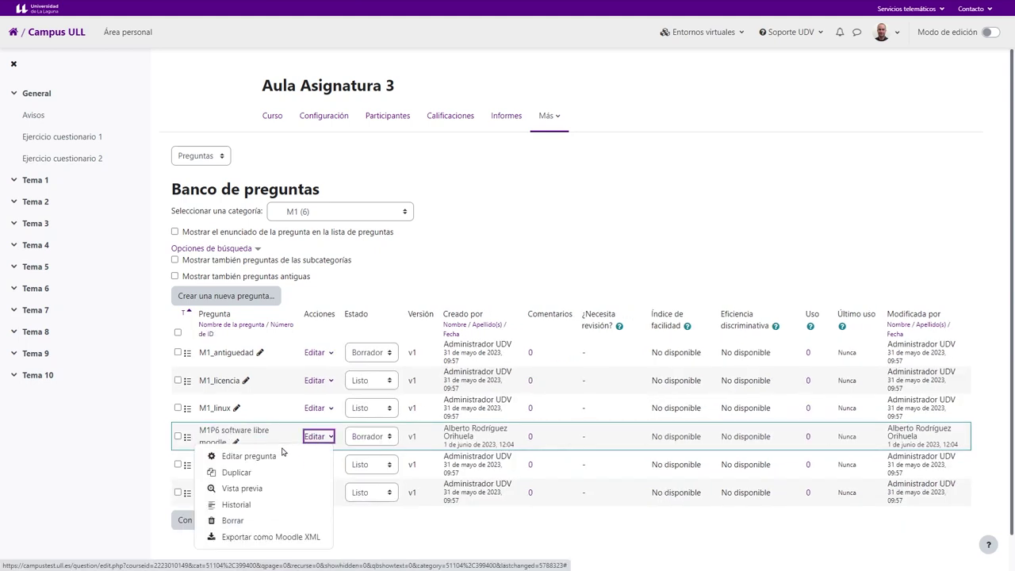
{"action": "left_click", "coordinate": [267, 488]}
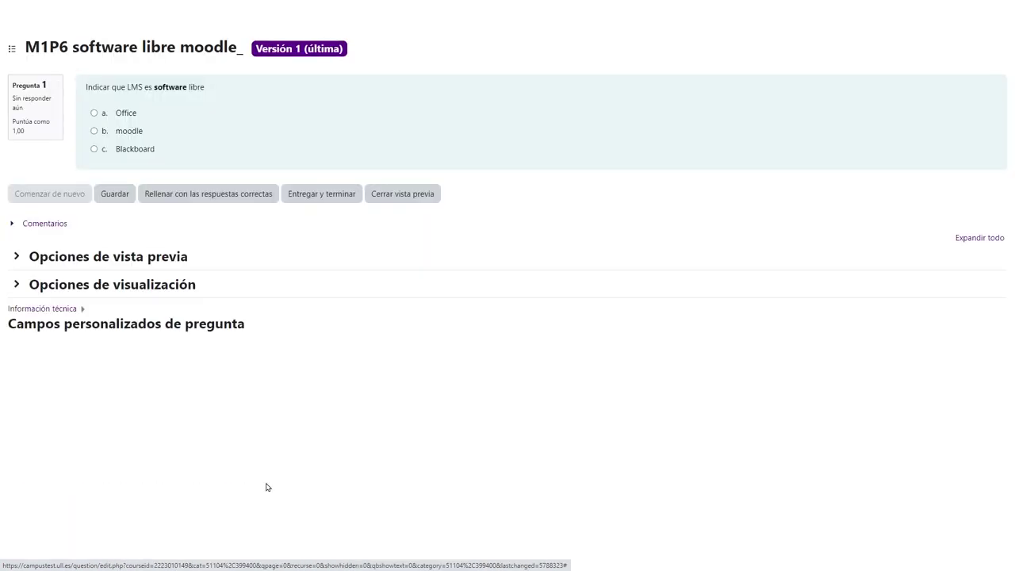
{"action": "right_click", "coordinate": [689, 231]}
{"action": "left_click", "coordinate": [705, 258]}
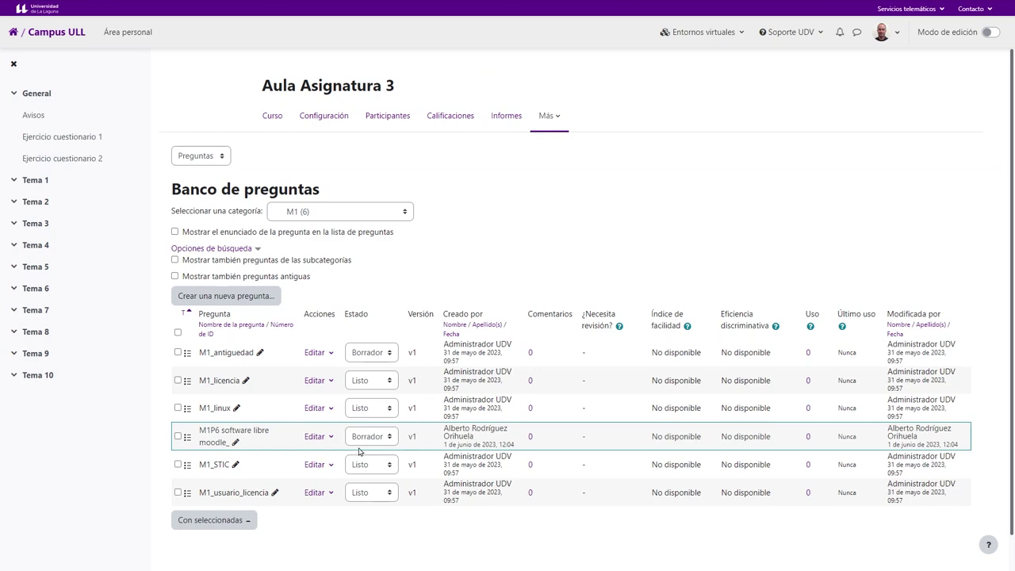
Set the status of the M1P6 software libre moodle_ question to Listo.
{"action": "left_click", "coordinate": [328, 438]}
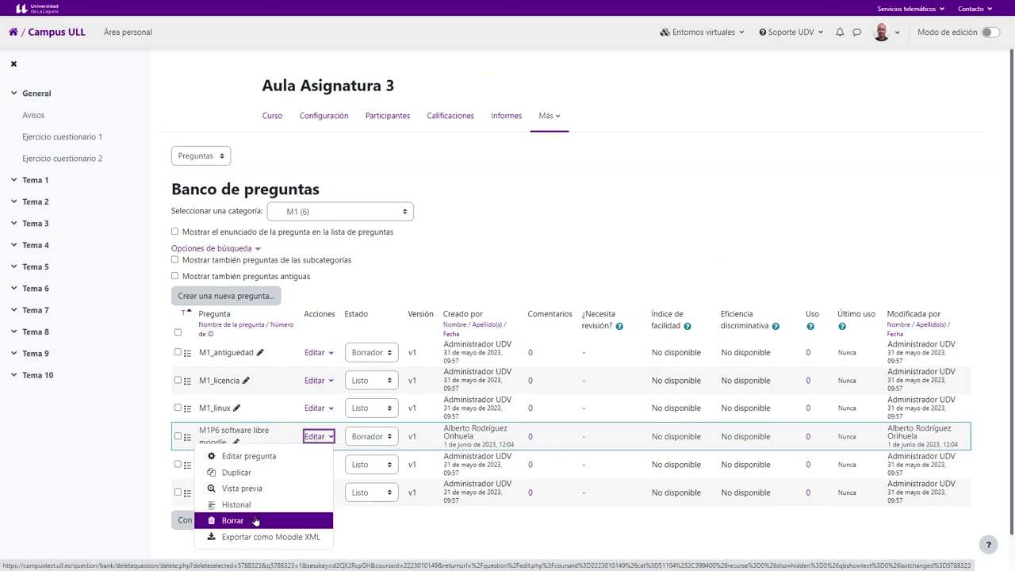
{"action": "left_click", "coordinate": [472, 195]}
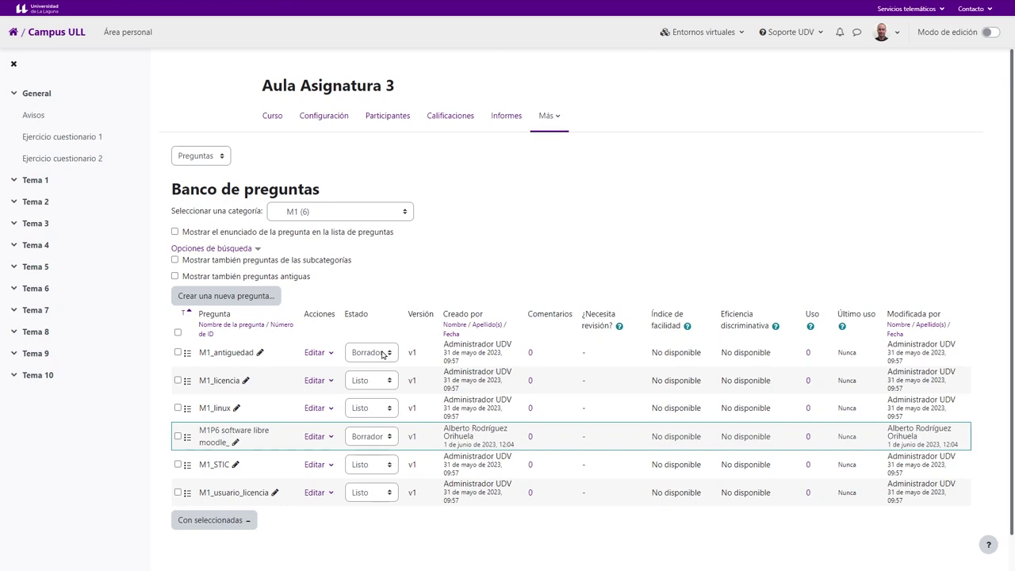
{"action": "left_click", "coordinate": [378, 441]}
{"action": "left_click", "coordinate": [379, 449]}
Examine the review, facility, discrimination and last-use columns for the M1P6 software libre moodle_ question.
{"action": "left_click_drag", "start_coordinate": [591, 316], "coordinate": [755, 325]}
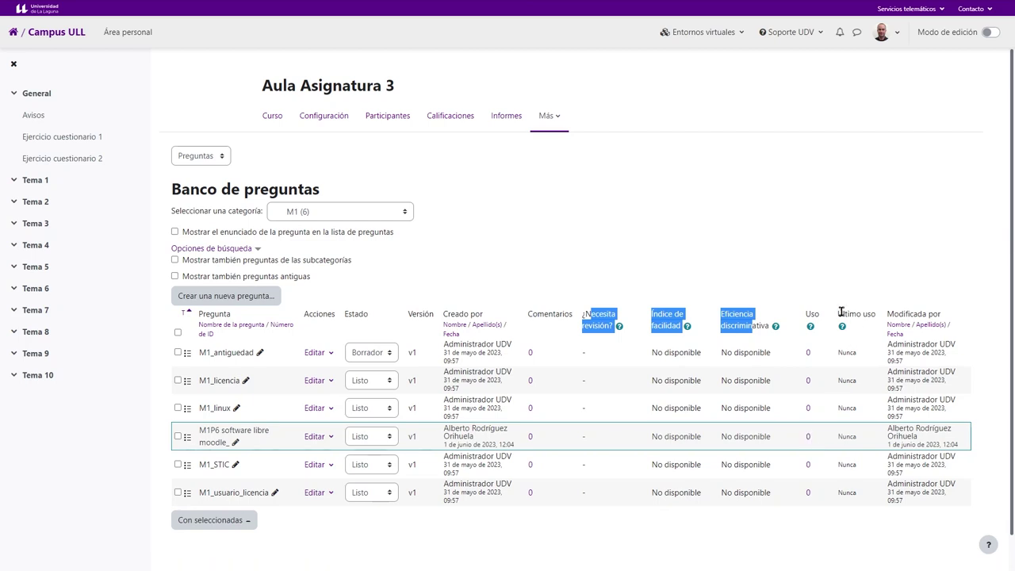
{"action": "left_click_drag", "start_coordinate": [841, 312], "coordinate": [874, 325]}
{"action": "left_click_drag", "start_coordinate": [838, 435], "coordinate": [858, 434]}
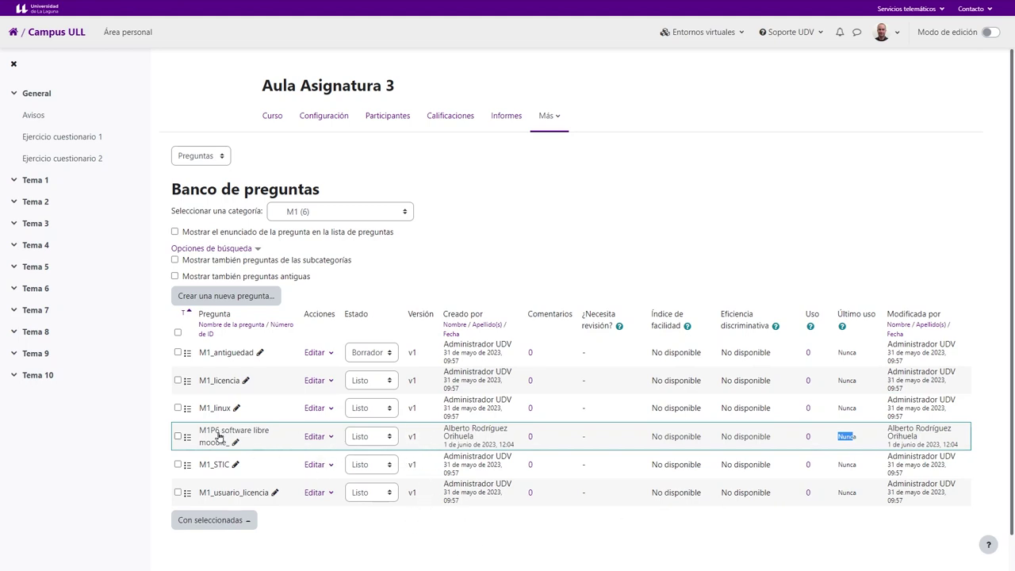
Open the M1P6 software libre moodle_ question for editing and make the word "software" bold in its statement.
{"action": "left_click", "coordinate": [313, 442]}
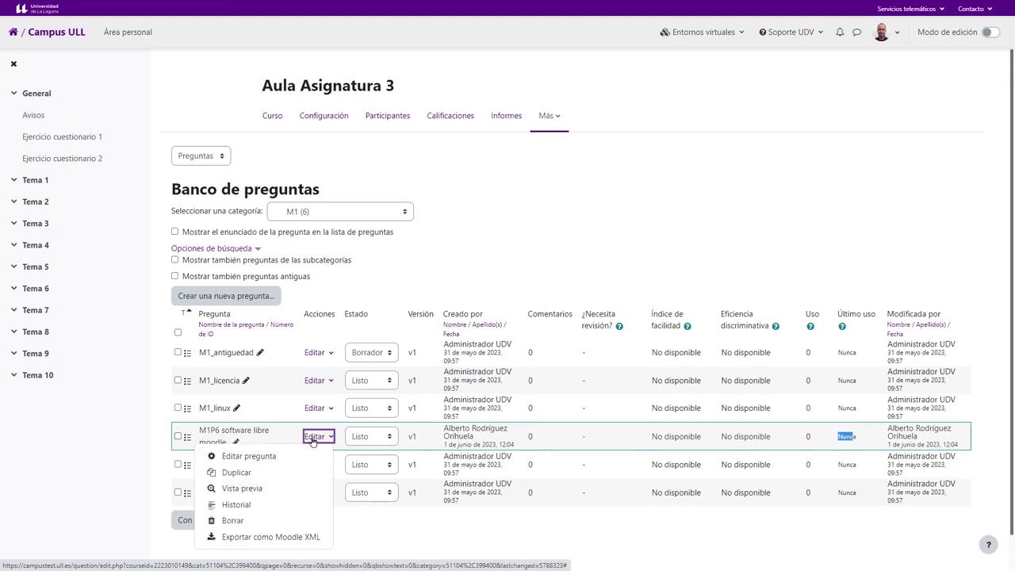
{"action": "left_click", "coordinate": [273, 458]}
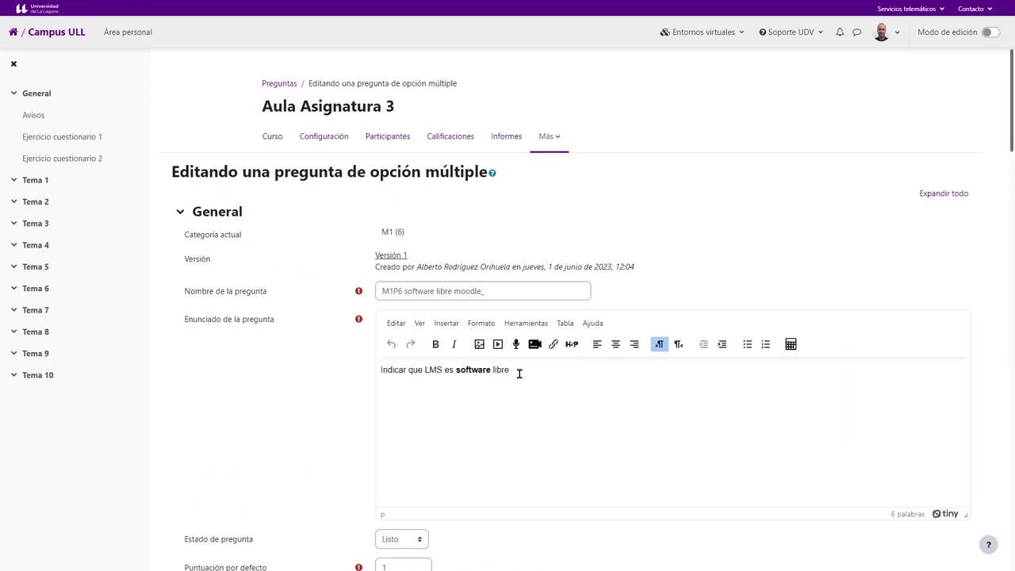
{"action": "double_click", "coordinate": [476, 369]}
{"action": "left_click", "coordinate": [435, 346]}
{"action": "left_click", "coordinate": [521, 369]}
Save the edited multiple-choice question and return to the question bank.
{"action": "scroll", "coordinate": [563, 372], "scroll_direction": "down", "scroll_amount": 5}
{"action": "scroll", "coordinate": [442, 456], "scroll_direction": "down", "scroll_amount": 3}
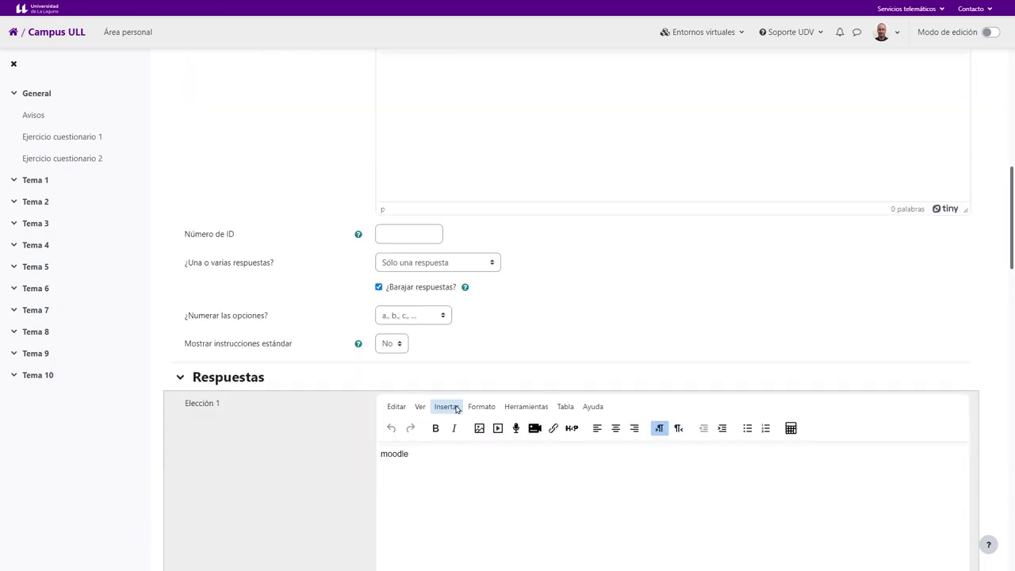
{"action": "scroll", "coordinate": [446, 455], "scroll_direction": "down", "scroll_amount": 8}
{"action": "scroll", "coordinate": [449, 436], "scroll_direction": "down", "scroll_amount": 10}
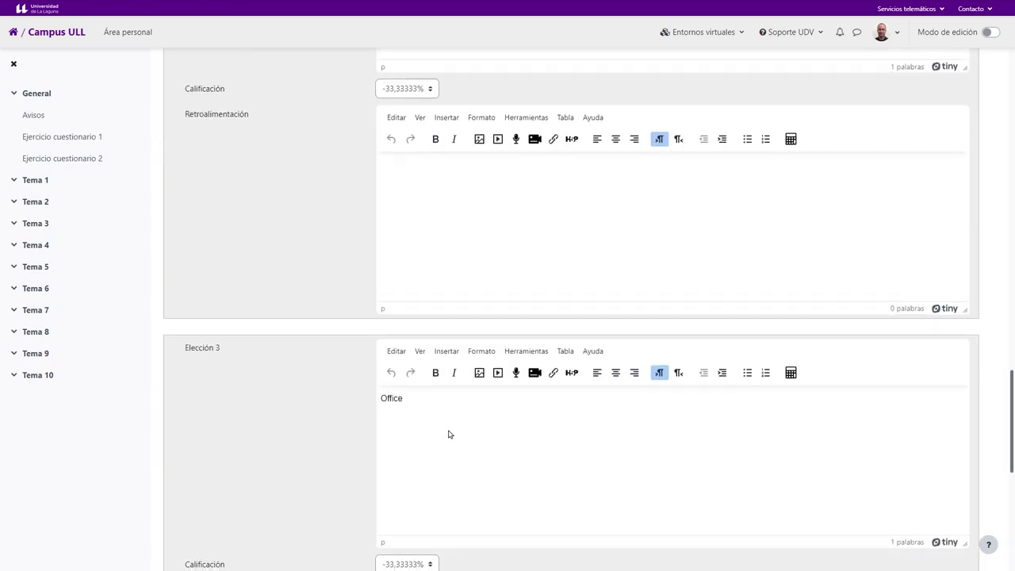
{"action": "left_click", "coordinate": [432, 465]}
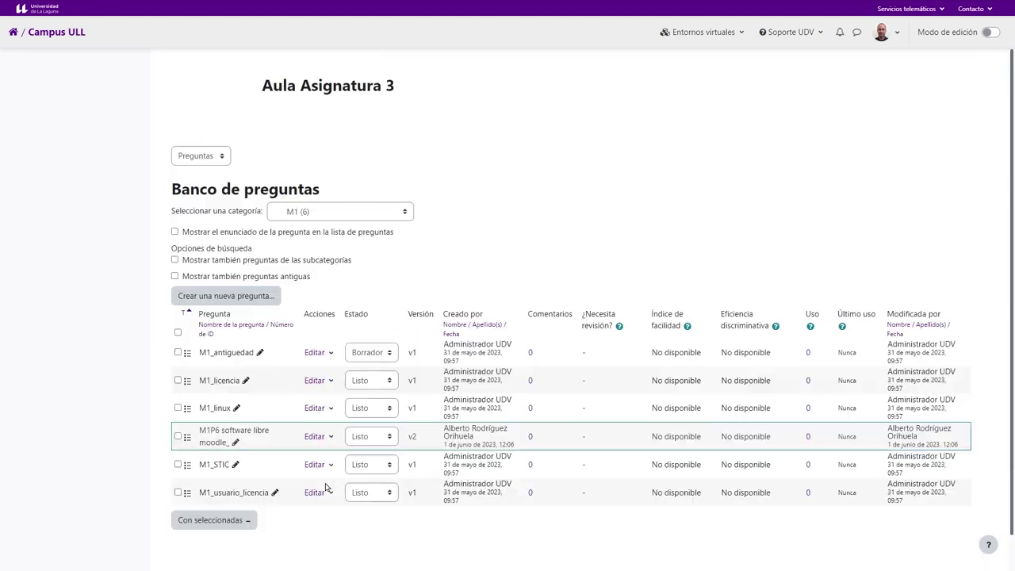
Check the version number of the M1P6 software libre moodle_ question and open its history to compare its versions.
{"action": "double_click", "coordinate": [419, 442]}
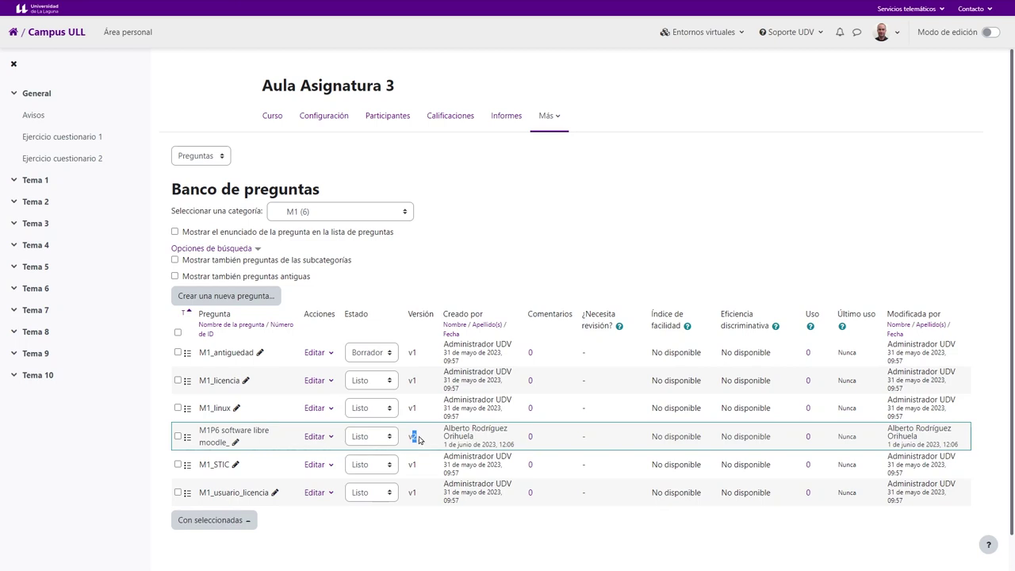
{"action": "left_click", "coordinate": [319, 437]}
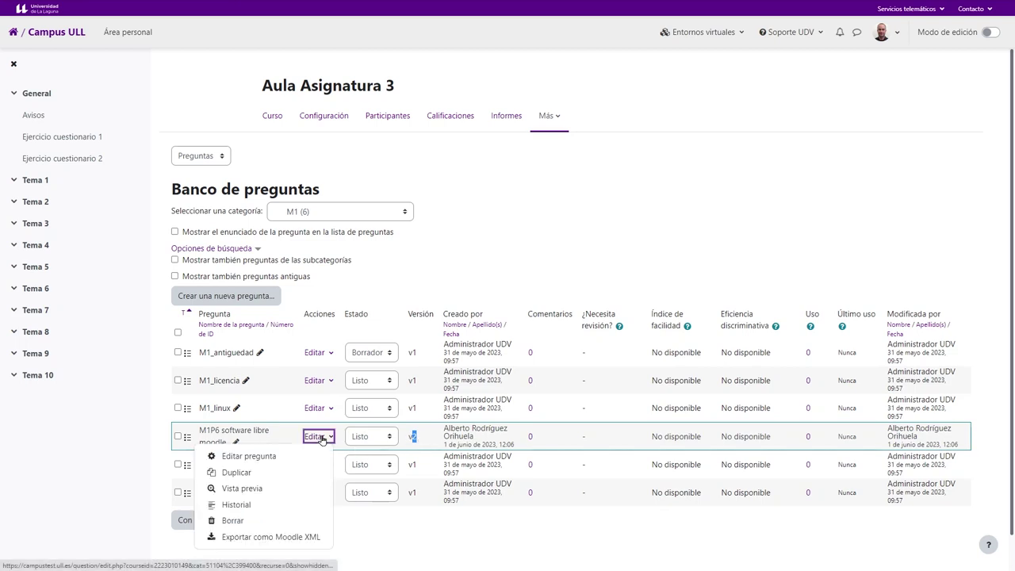
{"action": "left_click", "coordinate": [254, 505]}
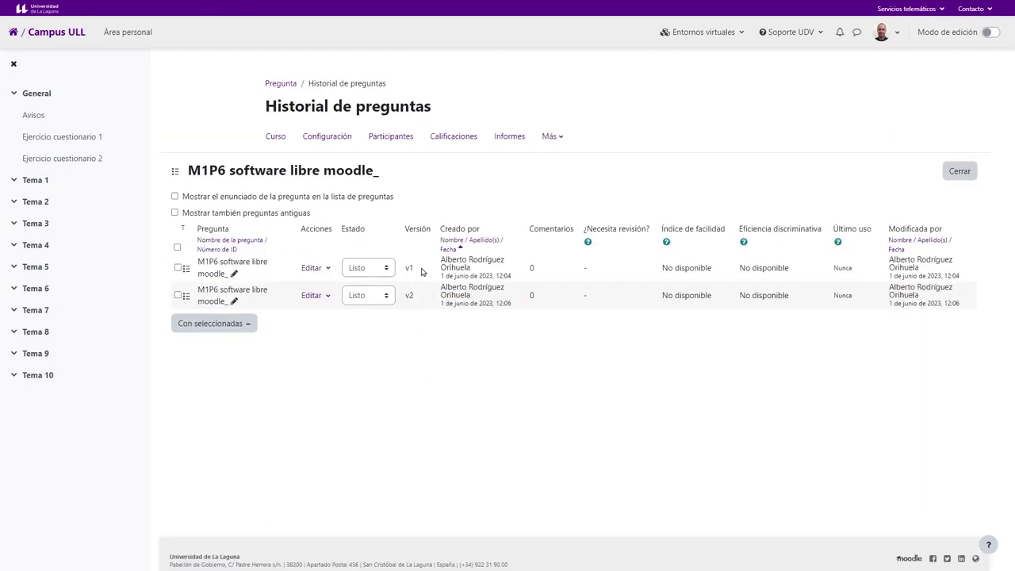
{"action": "left_click_drag", "start_coordinate": [414, 266], "coordinate": [407, 295]}
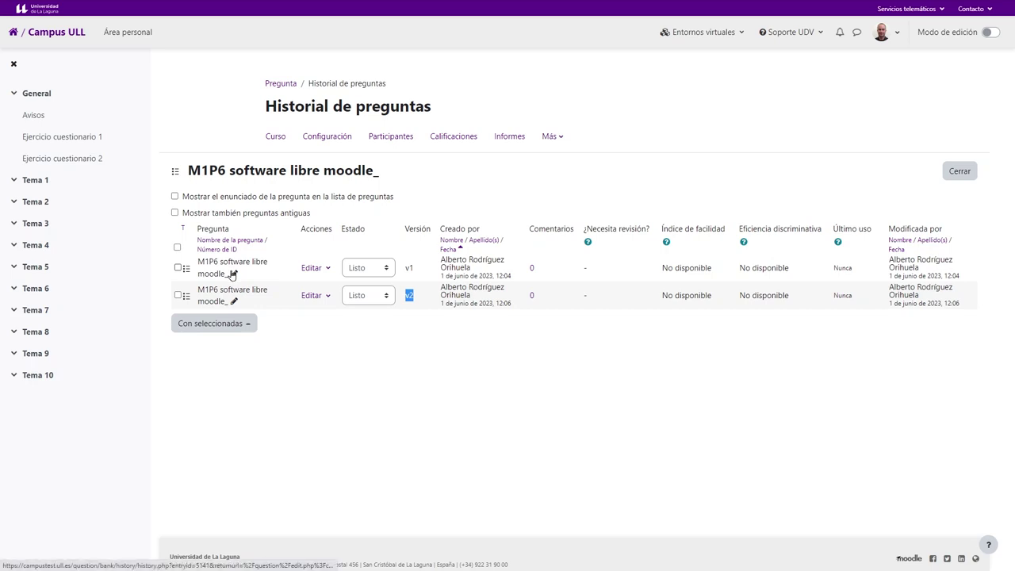
Review the actions available for version 1 in the question history, and close the history.
{"action": "left_click", "coordinate": [322, 268]}
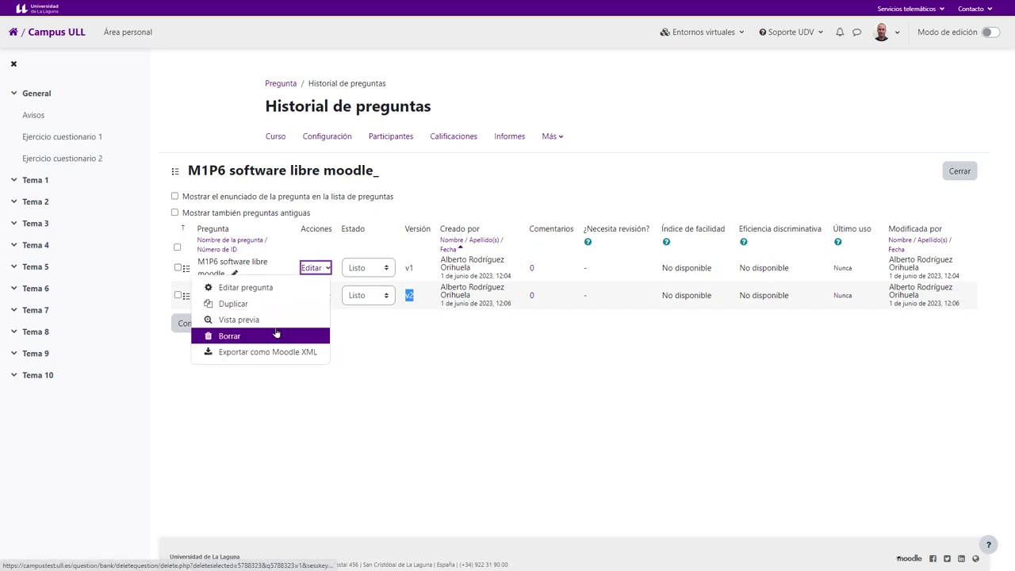
{"action": "left_click", "coordinate": [471, 364]}
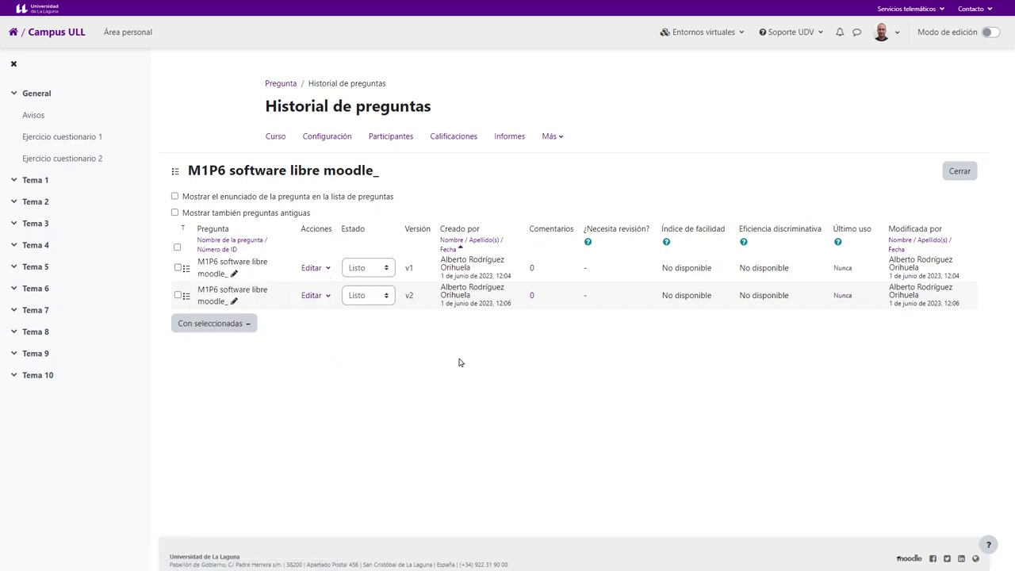
{"action": "right_click", "coordinate": [330, 365]}
{"action": "left_click", "coordinate": [278, 388]}
{"action": "left_click", "coordinate": [960, 170]}
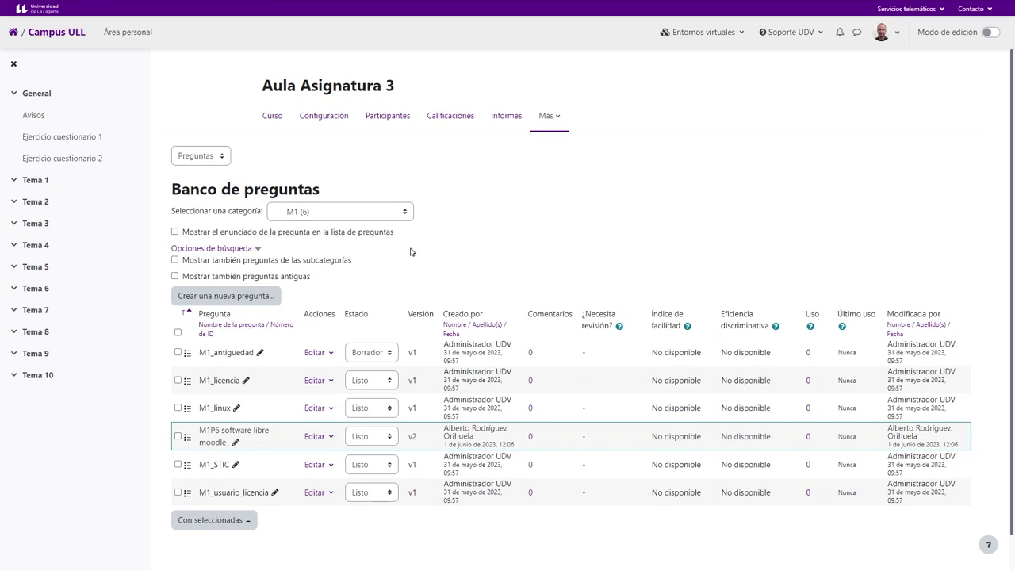
Return to the course page and review the last topic of the Banco de preguntas outline.
{"action": "left_click", "coordinate": [272, 115]}
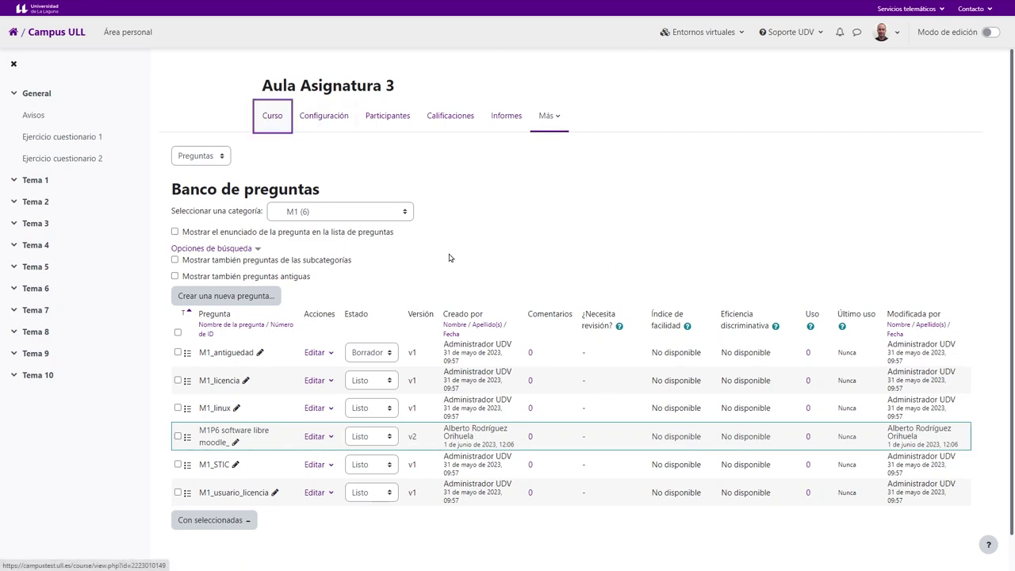
{"action": "scroll", "coordinate": [525, 315], "scroll_direction": "down", "scroll_amount": 1}
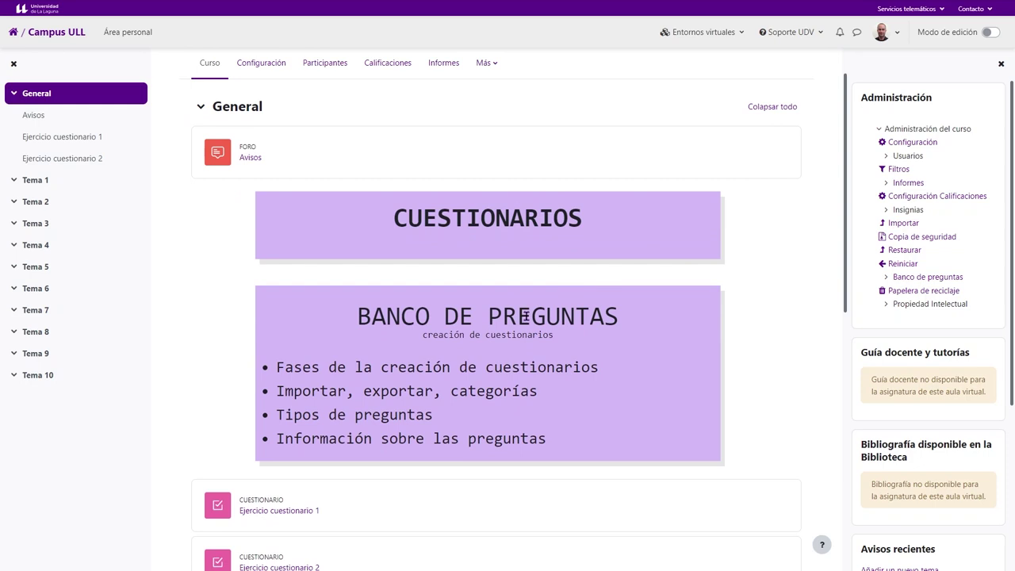
{"action": "left_click_drag", "start_coordinate": [521, 441], "coordinate": [303, 449]}
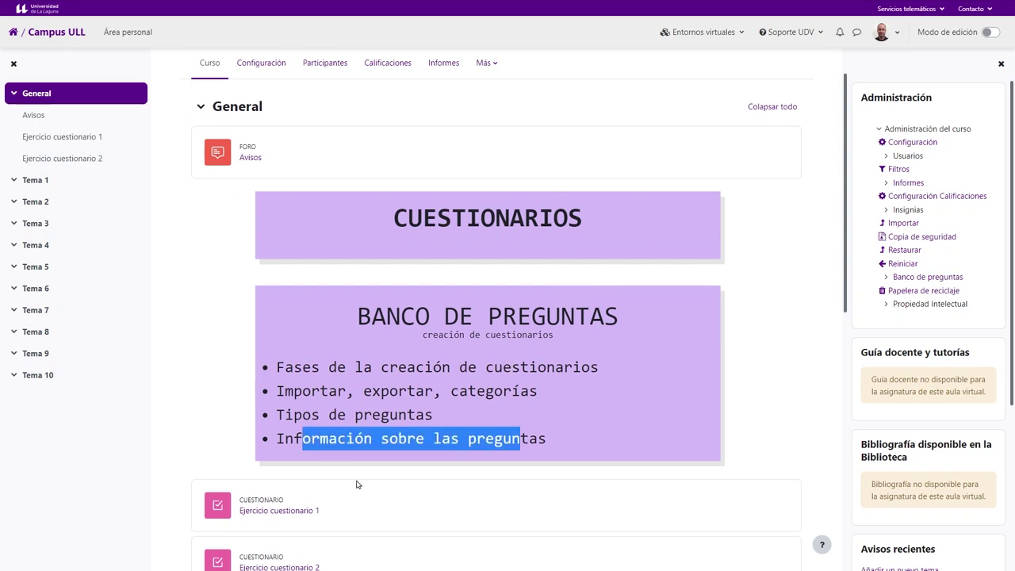
Open the question bank and list the questions of category M1, followed by those of category M2.
{"action": "left_click", "coordinate": [924, 277]}
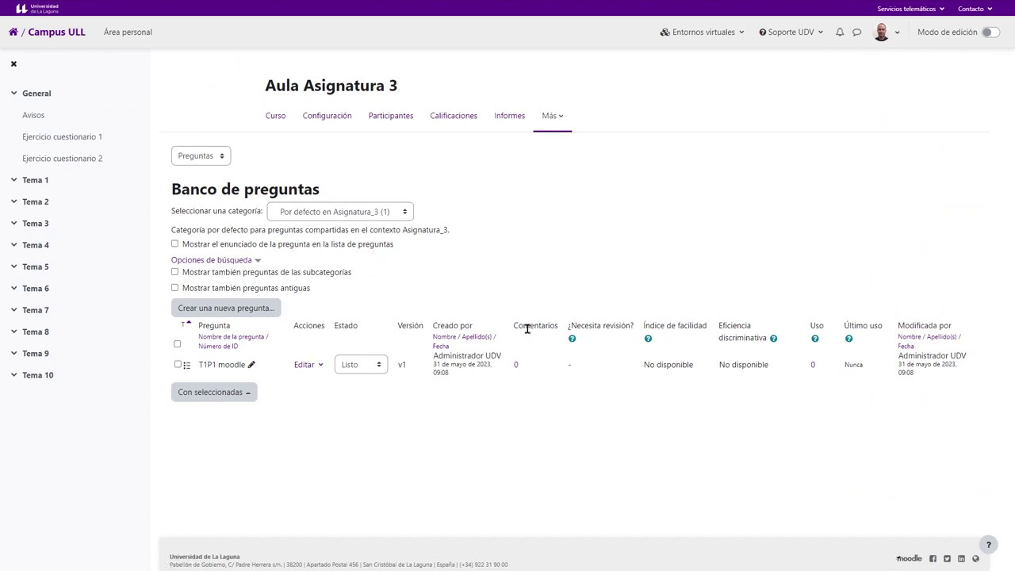
{"action": "left_click", "coordinate": [363, 213]}
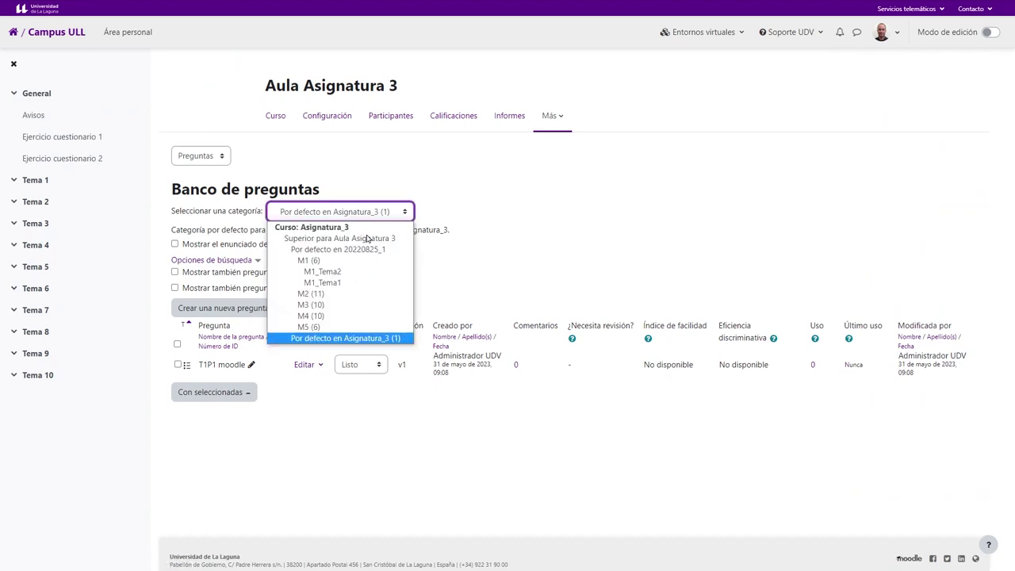
{"action": "left_click", "coordinate": [337, 263]}
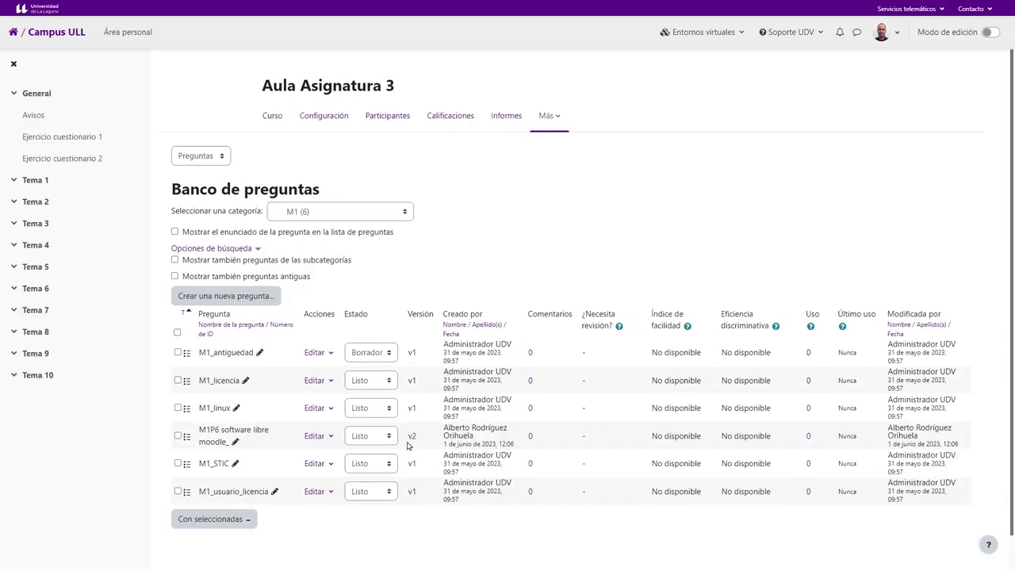
{"action": "left_click", "coordinate": [318, 214]}
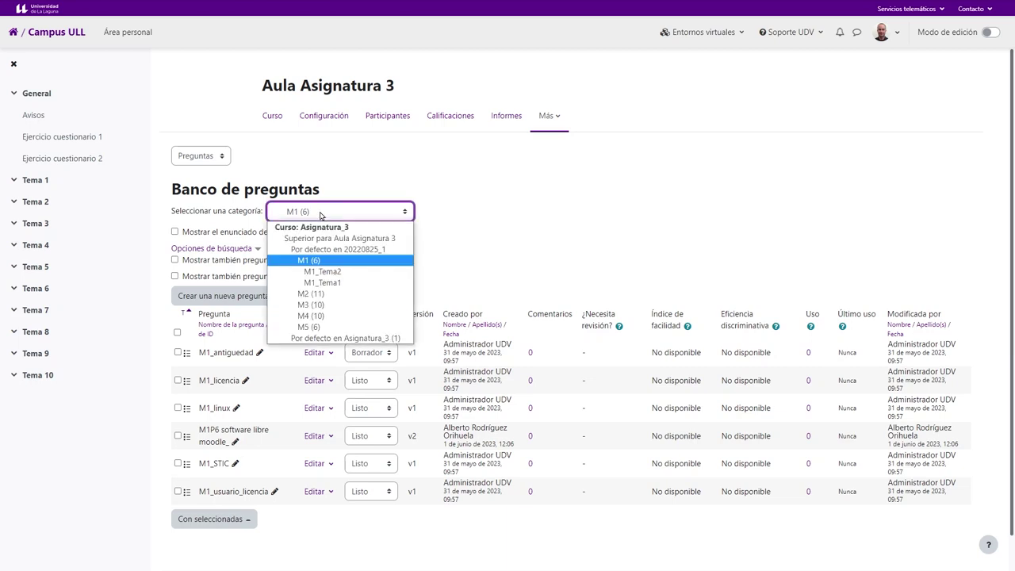
{"action": "left_click", "coordinate": [330, 295]}
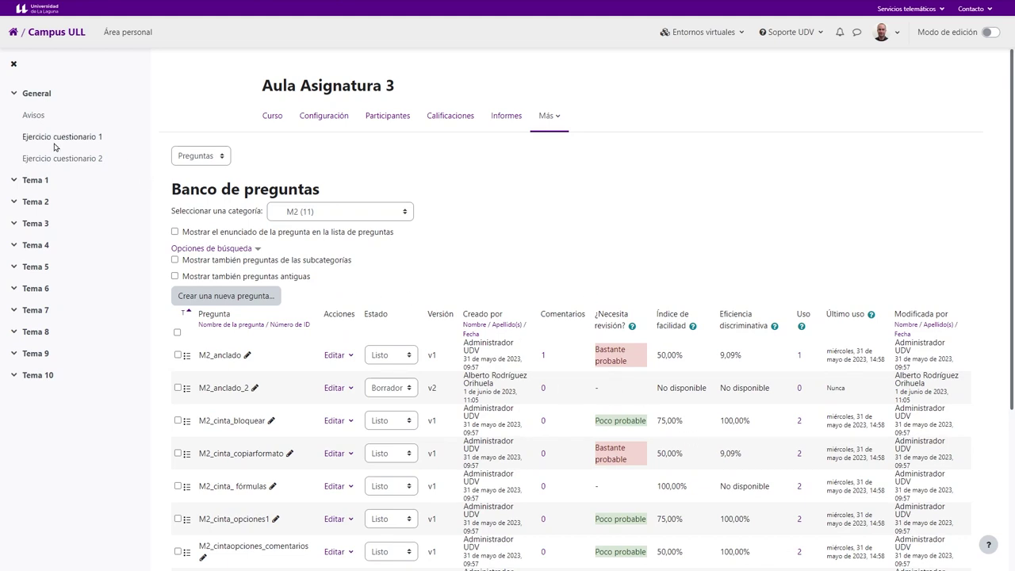
Look at the two quizzes on the course page, and reopen the question bank on category M2.
{"action": "left_click", "coordinate": [288, 132]}
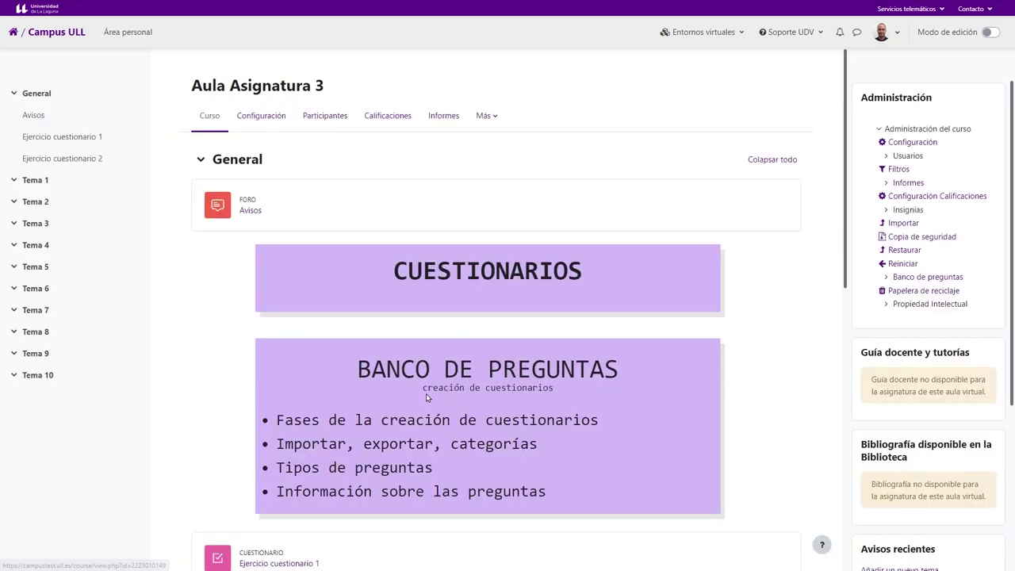
{"action": "scroll", "coordinate": [420, 388], "scroll_direction": "down", "scroll_amount": 2}
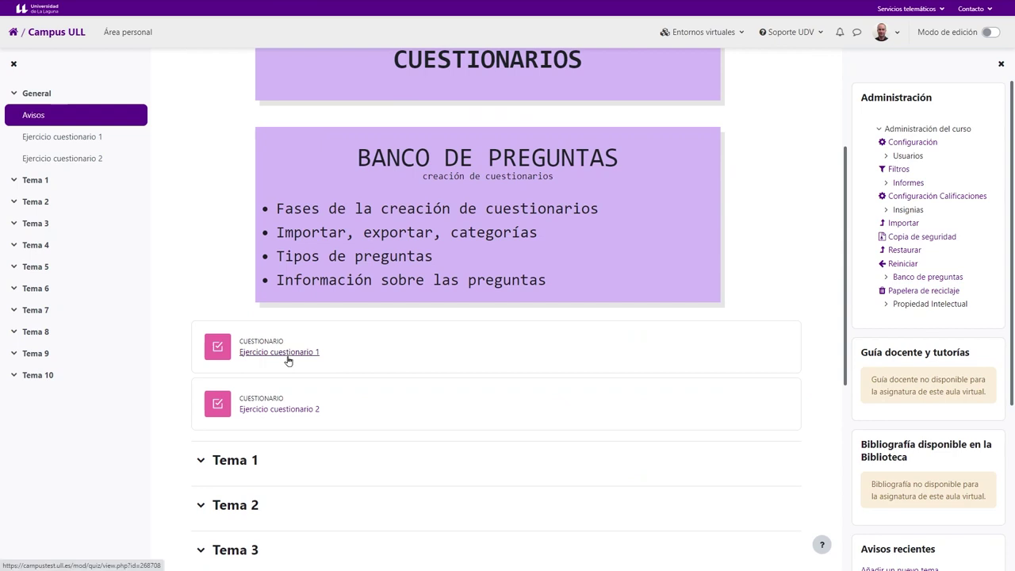
{"action": "left_click", "coordinate": [912, 276]}
{"action": "left_click", "coordinate": [378, 212]}
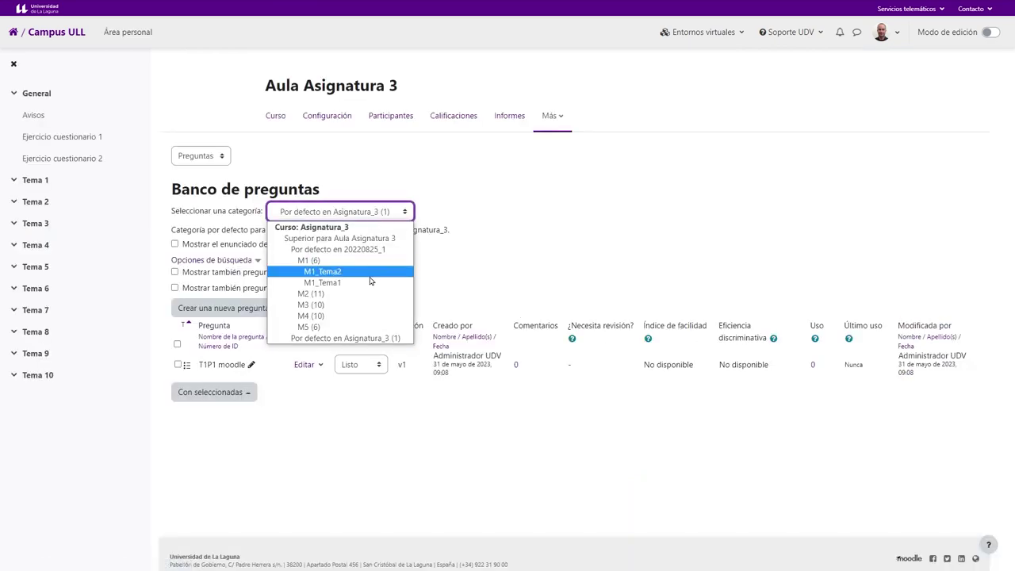
{"action": "left_click", "coordinate": [346, 294]}
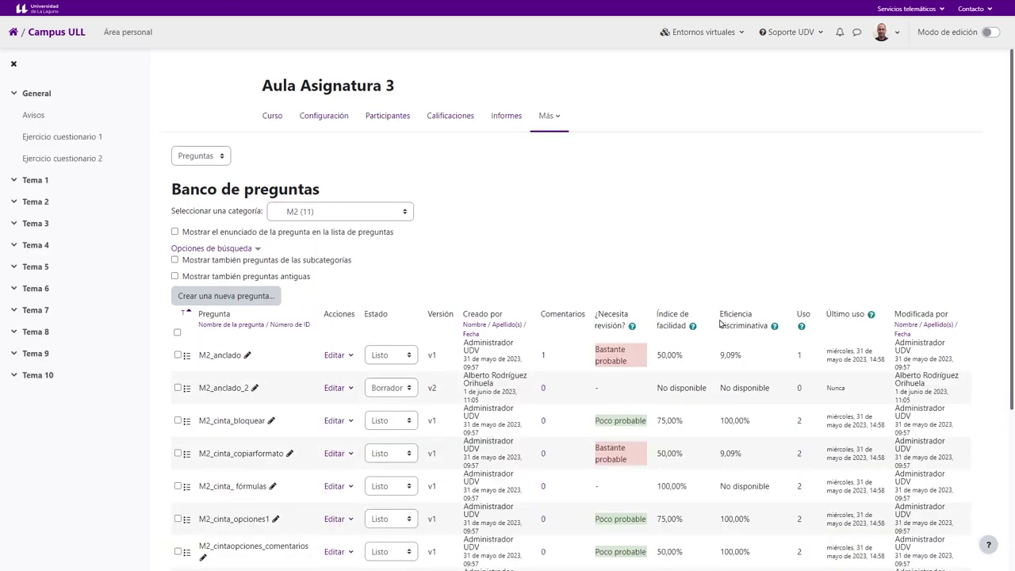
Examine the review, facility, discrimination and usage statistics of the category M2 questions.
{"action": "scroll", "coordinate": [671, 309], "scroll_direction": "down", "scroll_amount": 2}
{"action": "scroll", "coordinate": [659, 394], "scroll_direction": "down", "scroll_amount": 1}
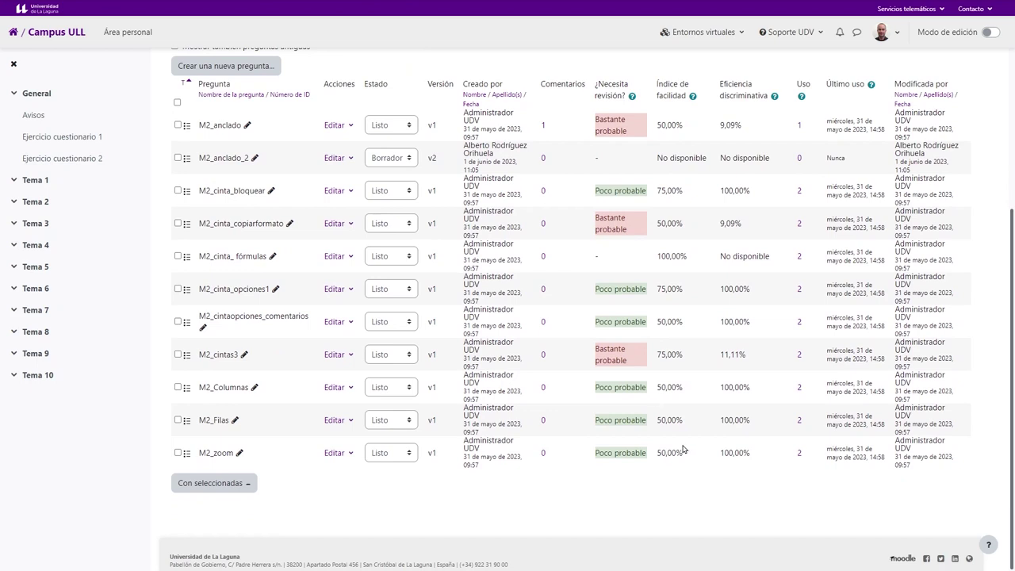
{"action": "scroll", "coordinate": [683, 450], "scroll_direction": "up", "scroll_amount": 3}
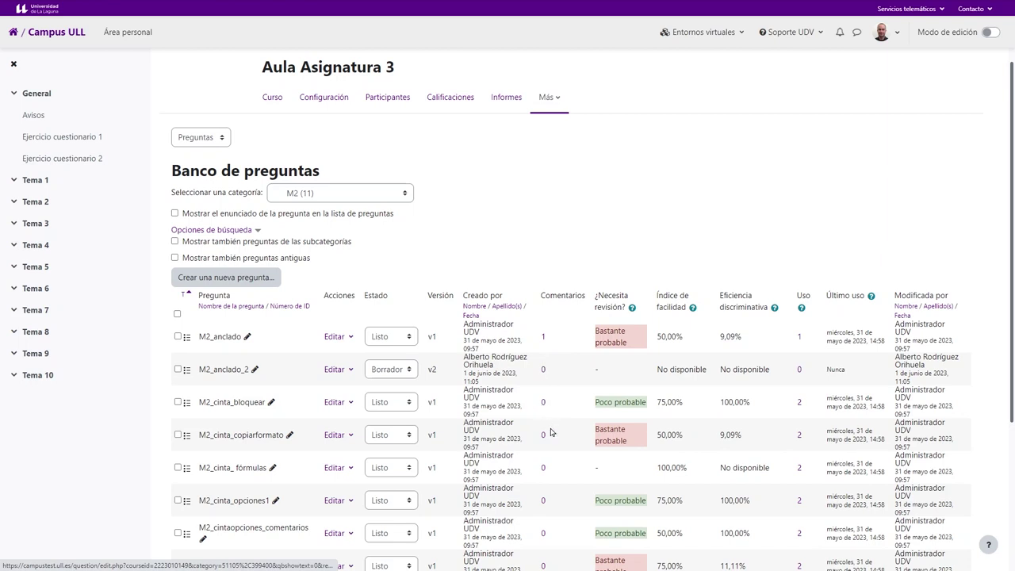
{"action": "scroll", "coordinate": [288, 328], "scroll_direction": "down", "scroll_amount": 2}
Add the comment "ojo, revisar que aparece en los apuntes" to version 1 of the question M2_cinta_ fórmulas.
{"action": "left_click_drag", "start_coordinate": [199, 362], "coordinate": [262, 363]}
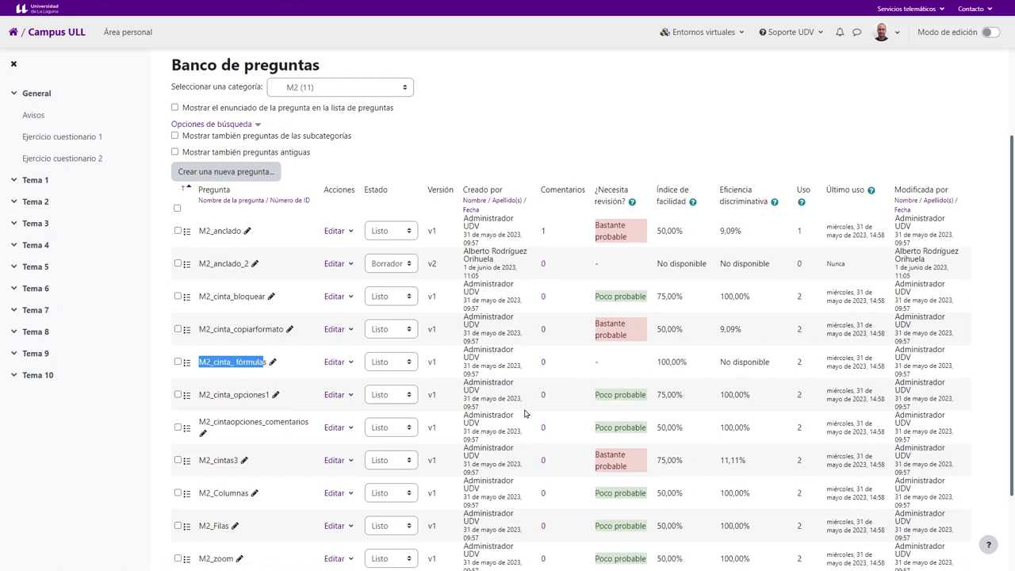
{"action": "left_click", "coordinate": [544, 365]}
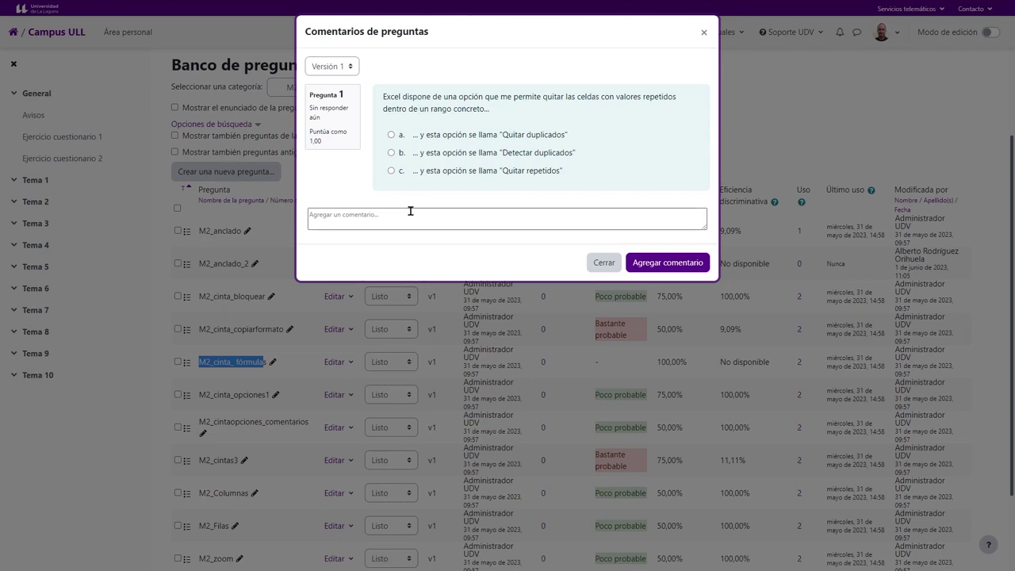
{"action": "left_click", "coordinate": [410, 217]}
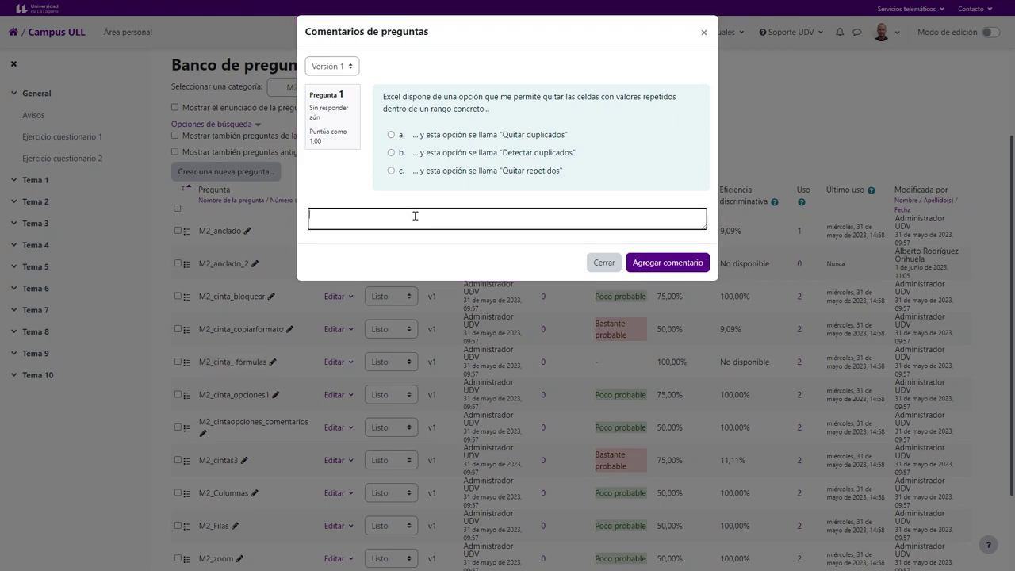
{"action": "type", "text": "ojo, rev"}
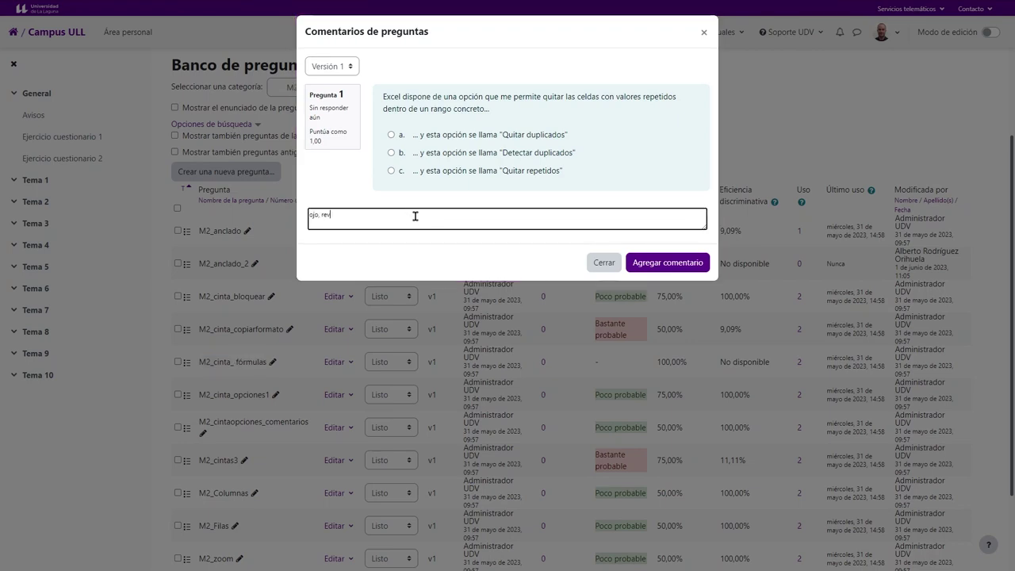
{"action": "type", "text": "isar que aparece"}
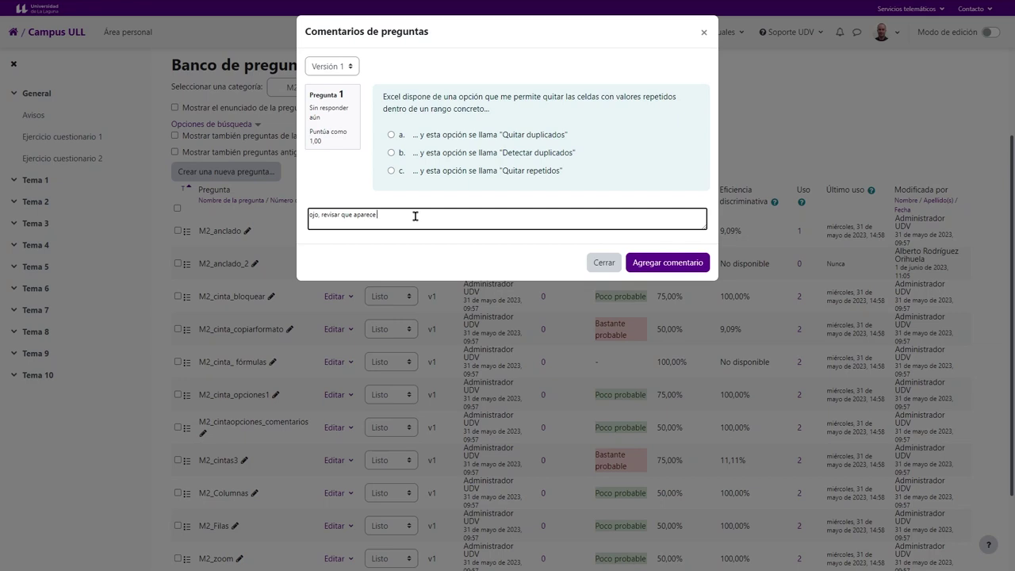
{"action": "type", "text": " en los apuntes"}
{"action": "left_click", "coordinate": [667, 263]}
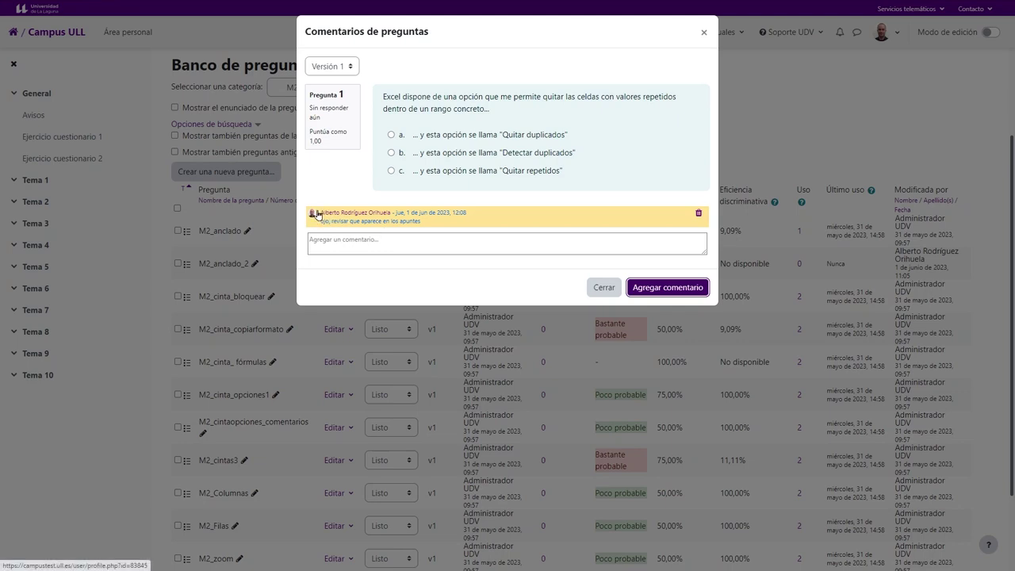
{"action": "left_click_drag", "start_coordinate": [410, 213], "coordinate": [330, 222]}
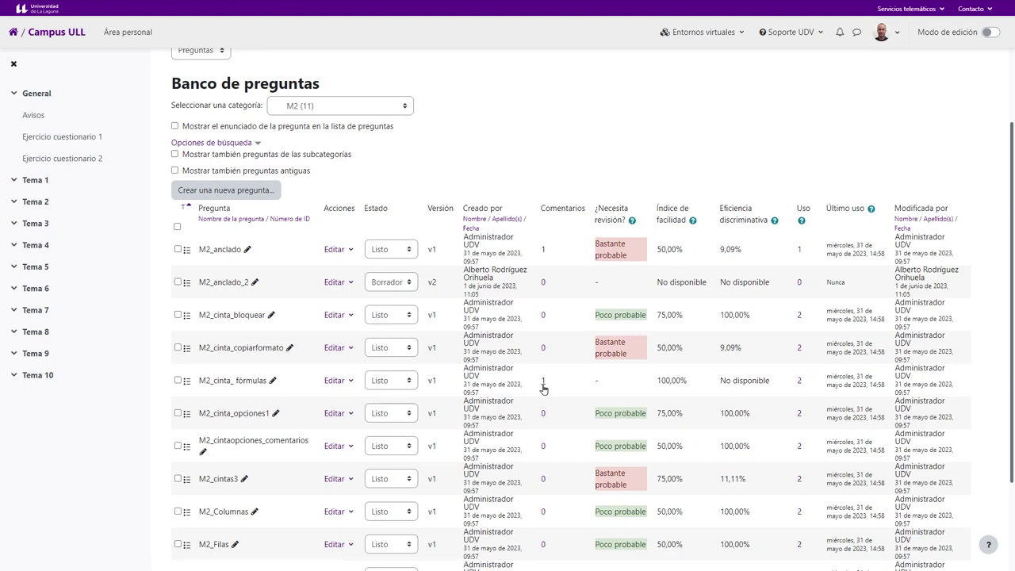
Reopen the comments of M2_cinta_ fórmulas, delete the comment about the apuntes, and close the comments dialog.
{"action": "left_click", "coordinate": [544, 381]}
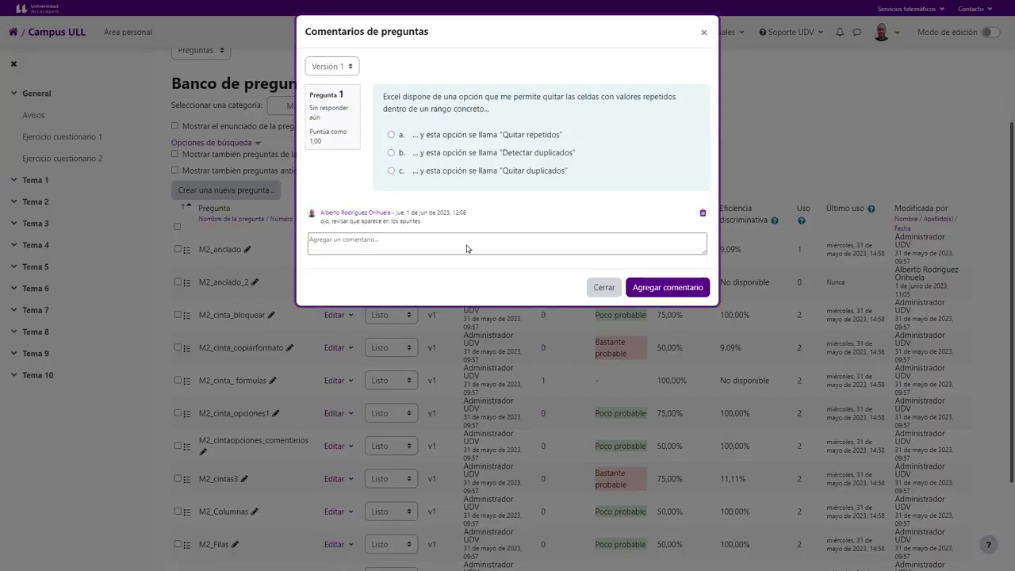
{"action": "left_click_drag", "start_coordinate": [321, 222], "coordinate": [401, 229]}
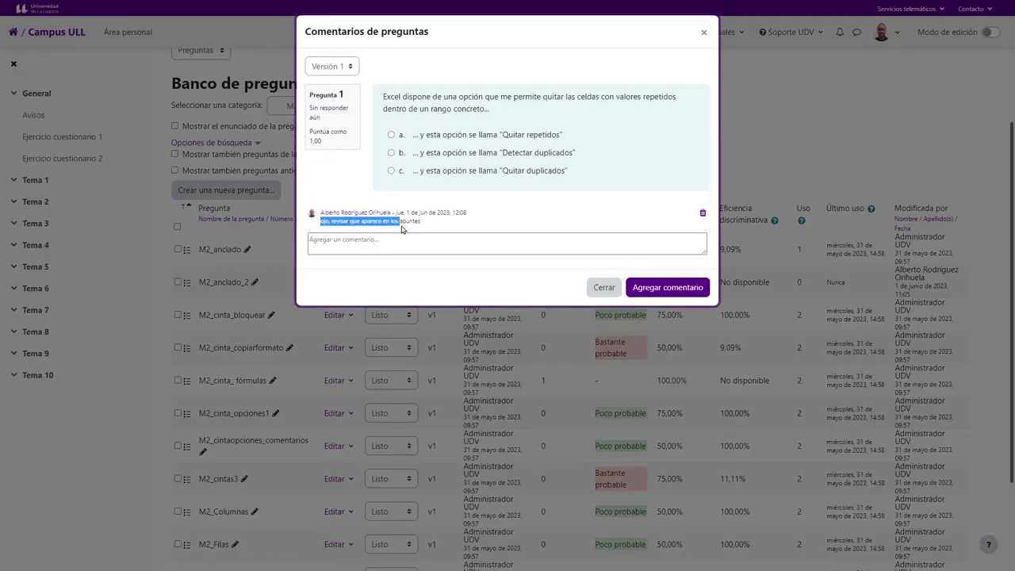
{"action": "left_click", "coordinate": [397, 249]}
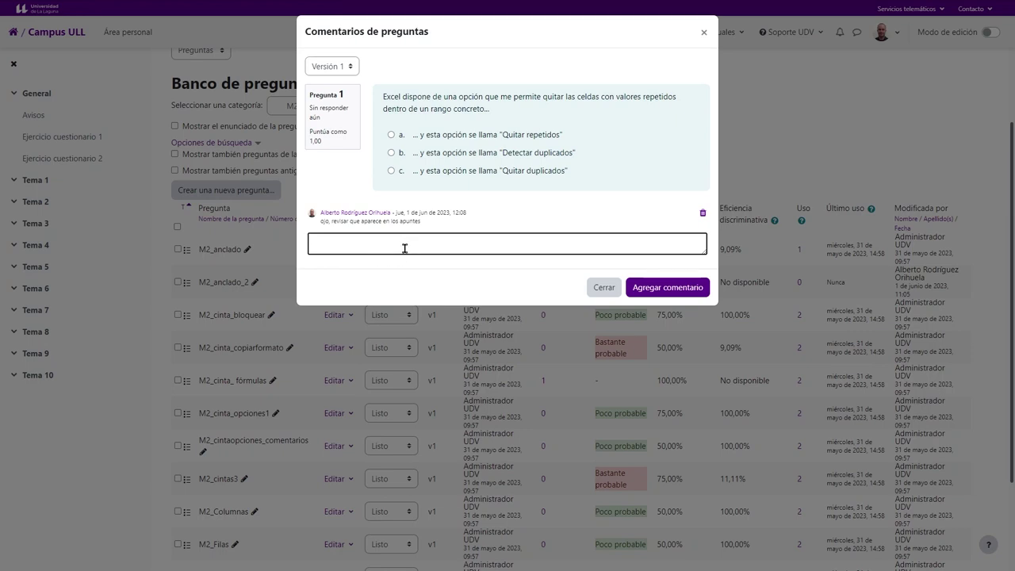
{"action": "left_click", "coordinate": [702, 213]}
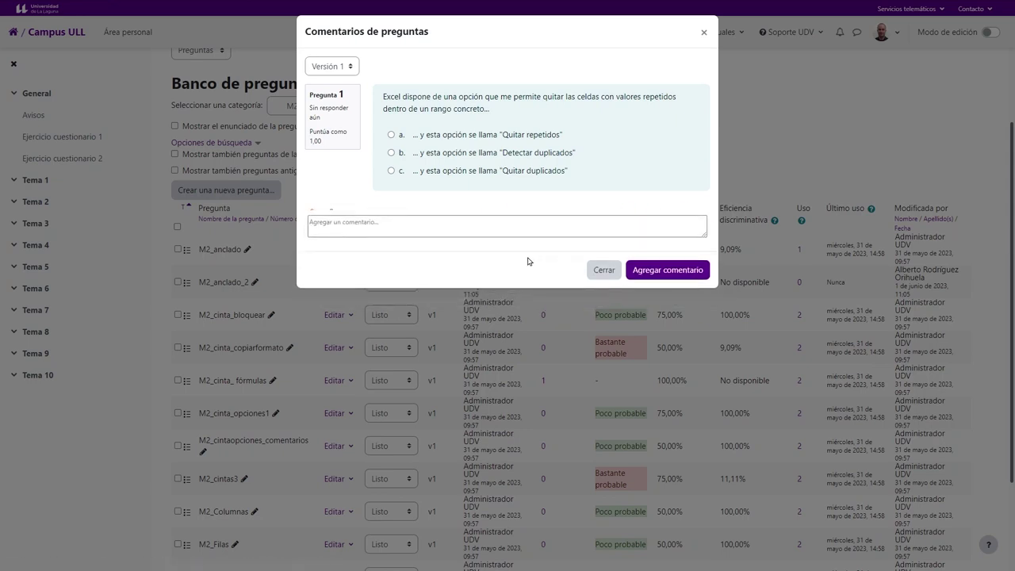
{"action": "left_click", "coordinate": [598, 272]}
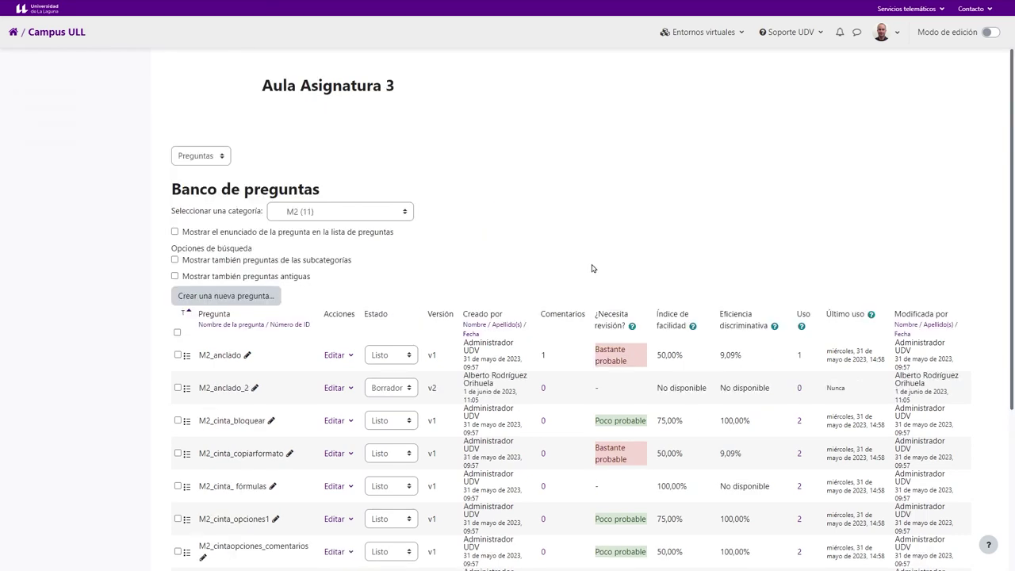
Look over the M2 question list and read the help explanation of the ¿Necesita revisión? column.
{"action": "scroll", "coordinate": [528, 415], "scroll_direction": "down", "scroll_amount": 2}
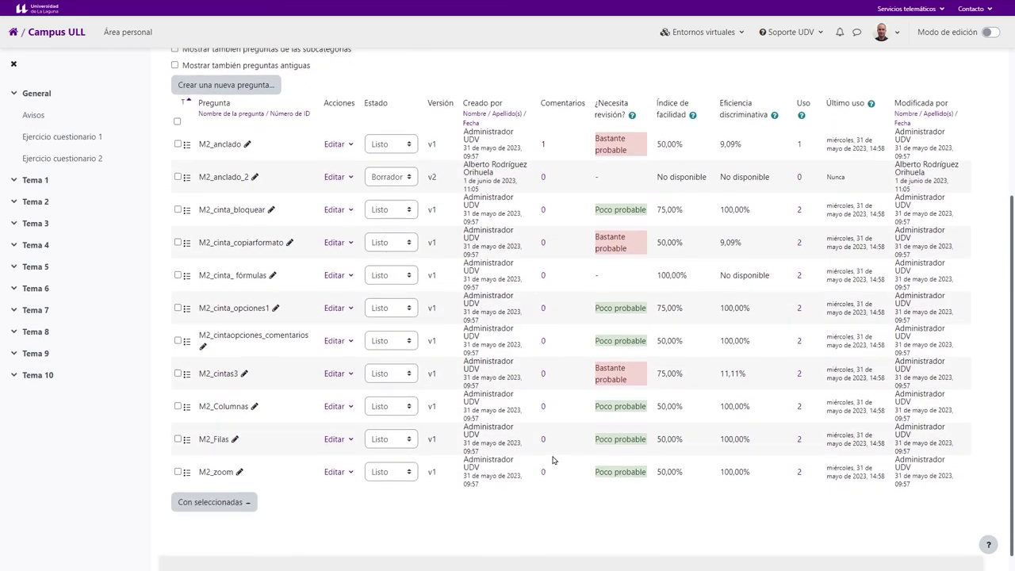
{"action": "scroll", "coordinate": [552, 463], "scroll_direction": "up", "scroll_amount": 2}
{"action": "left_click_drag", "start_coordinate": [755, 218], "coordinate": [607, 176]}
{"action": "left_click", "coordinate": [608, 175]}
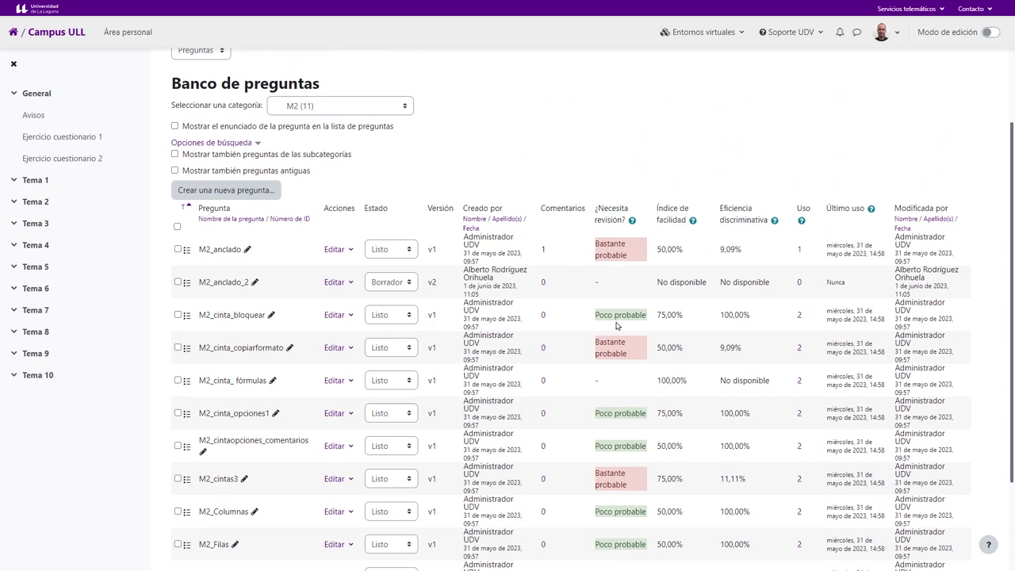
{"action": "left_click", "coordinate": [632, 222]}
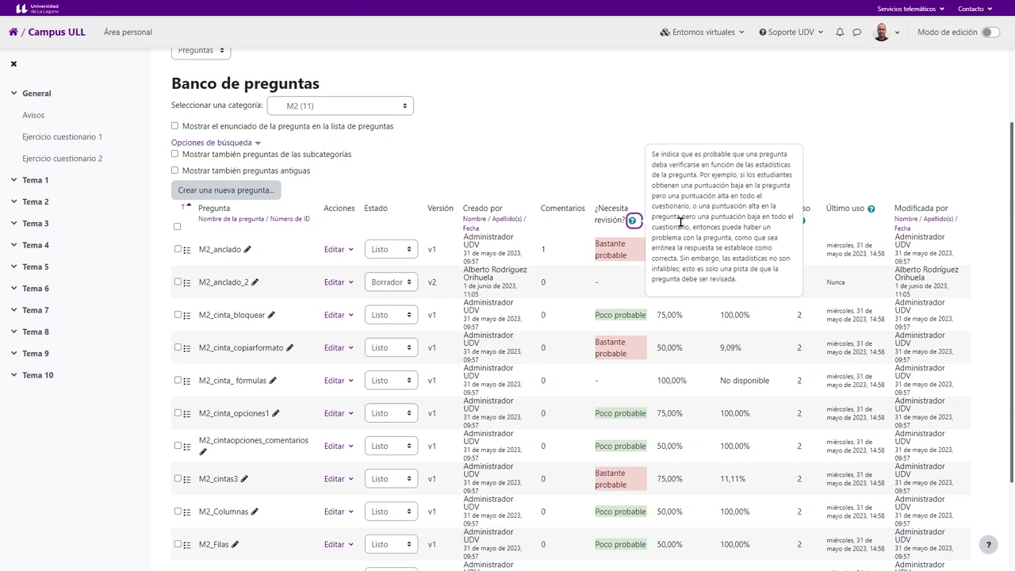
{"action": "left_click_drag", "start_coordinate": [676, 237], "coordinate": [731, 242]}
{"action": "left_click", "coordinate": [646, 172]}
{"action": "scroll", "coordinate": [625, 297], "scroll_direction": "down", "scroll_amount": 1}
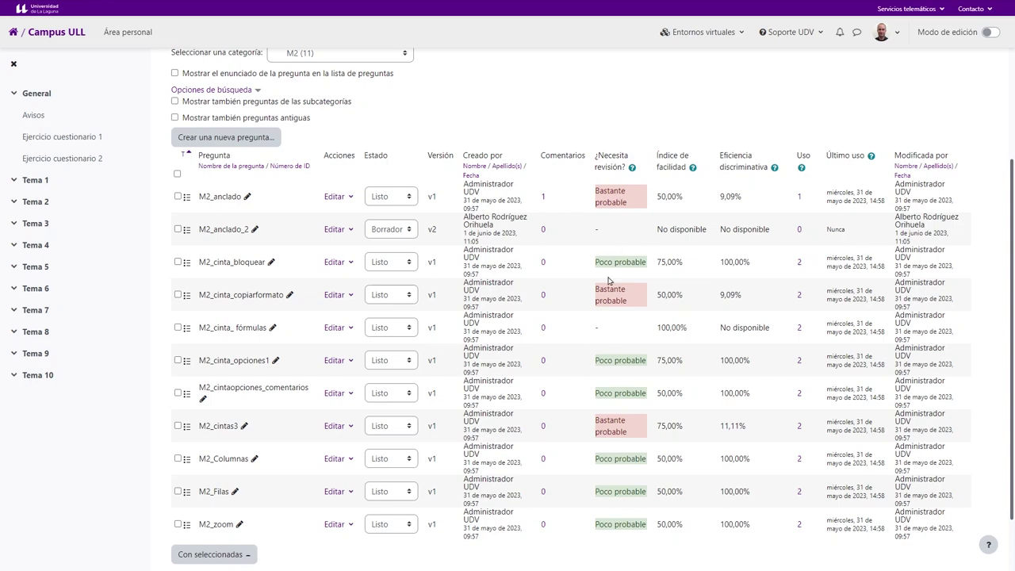
Read the help explanations of Índice de facilidad and Eficiencia discriminativa, checking the facility value of M2_cinta_ fórmulas.
{"action": "left_click", "coordinate": [692, 167]}
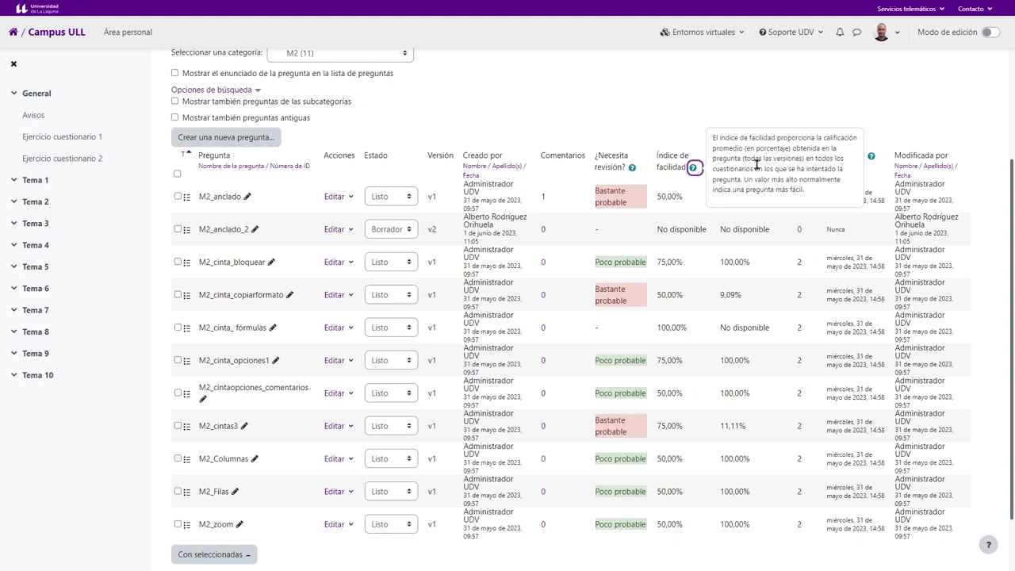
{"action": "left_click", "coordinate": [665, 118]}
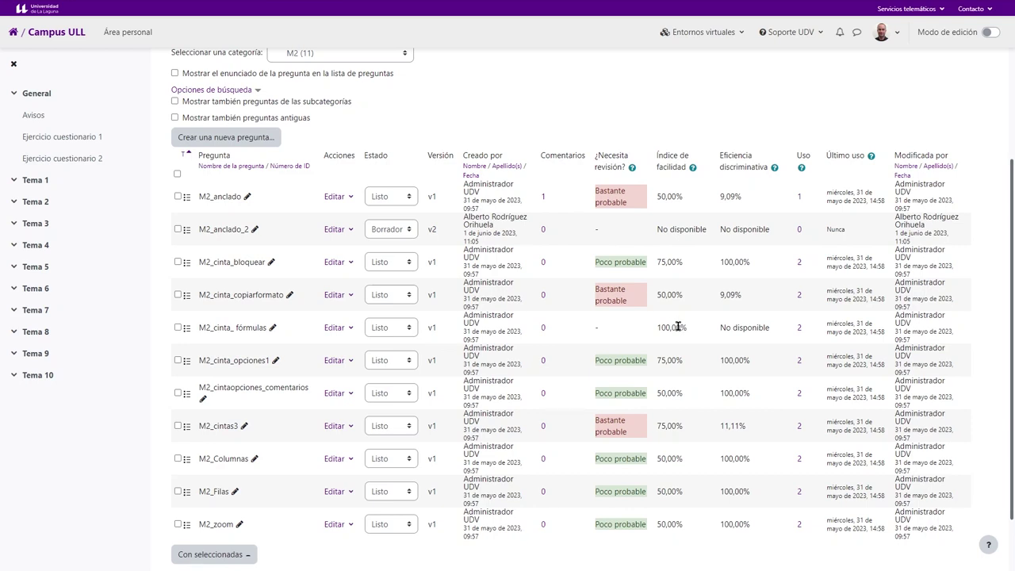
{"action": "left_click_drag", "start_coordinate": [685, 328], "coordinate": [658, 332]}
{"action": "left_click", "coordinate": [775, 169]}
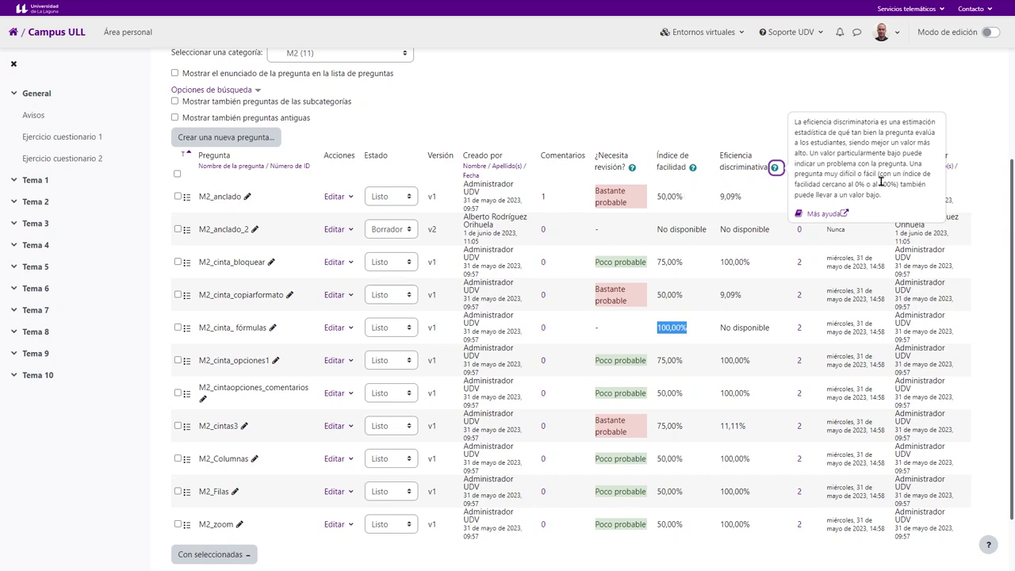
{"action": "left_click_drag", "start_coordinate": [722, 156], "coordinate": [731, 195]}
{"action": "left_click", "coordinate": [736, 132]}
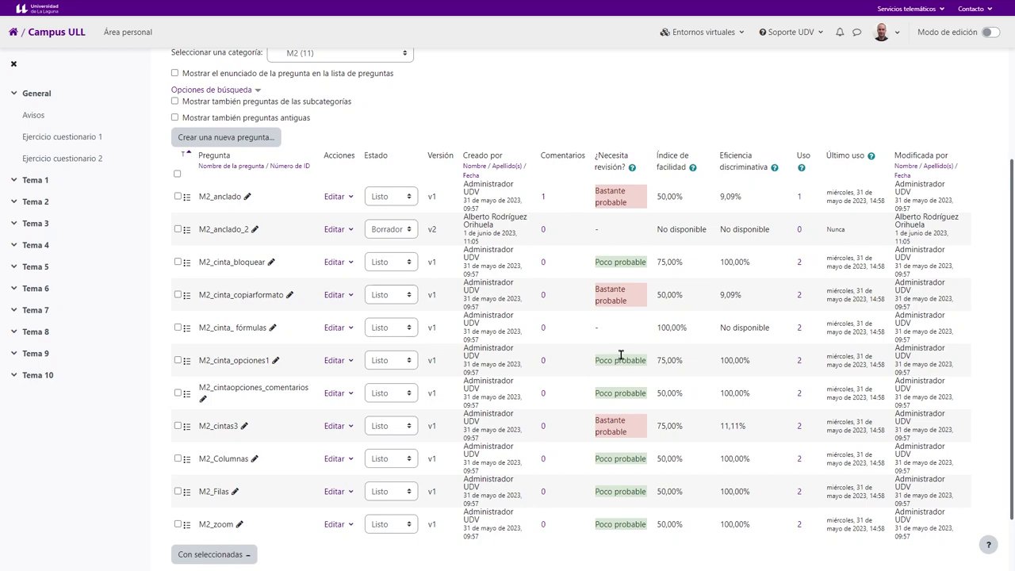
Examine the Uso column for the questions of category M2.
{"action": "double_click", "coordinate": [804, 155]}
{"action": "scroll", "coordinate": [786, 264], "scroll_direction": "down", "scroll_amount": 2}
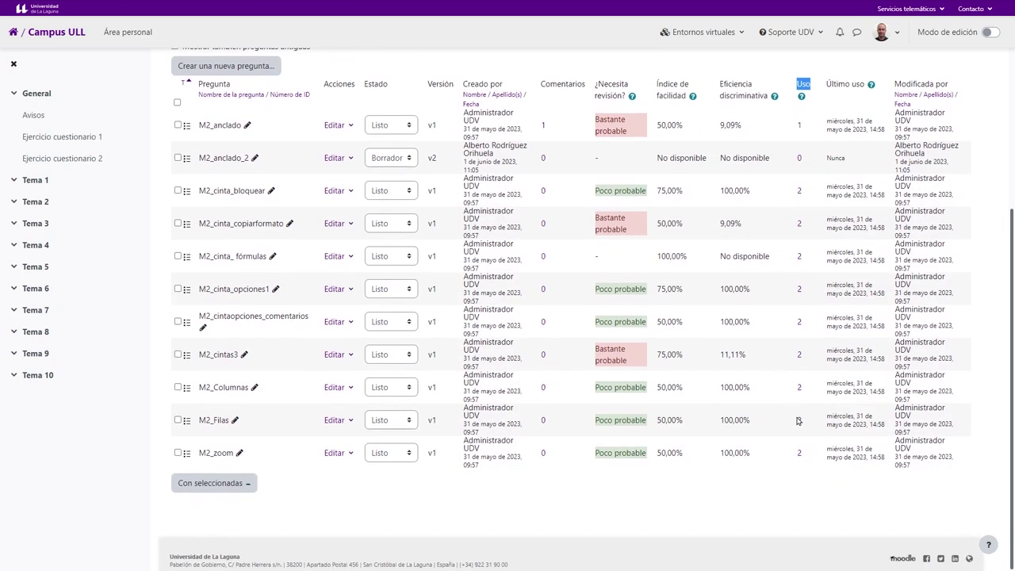
{"action": "scroll", "coordinate": [797, 420], "scroll_direction": "up", "scroll_amount": 2}
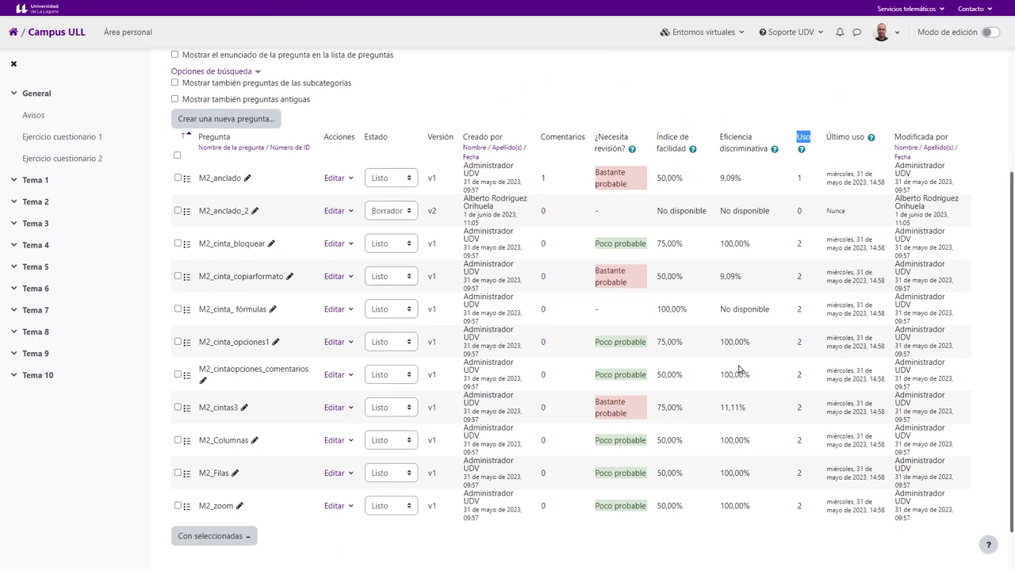
{"action": "scroll", "coordinate": [739, 369], "scroll_direction": "up", "scroll_amount": 5}
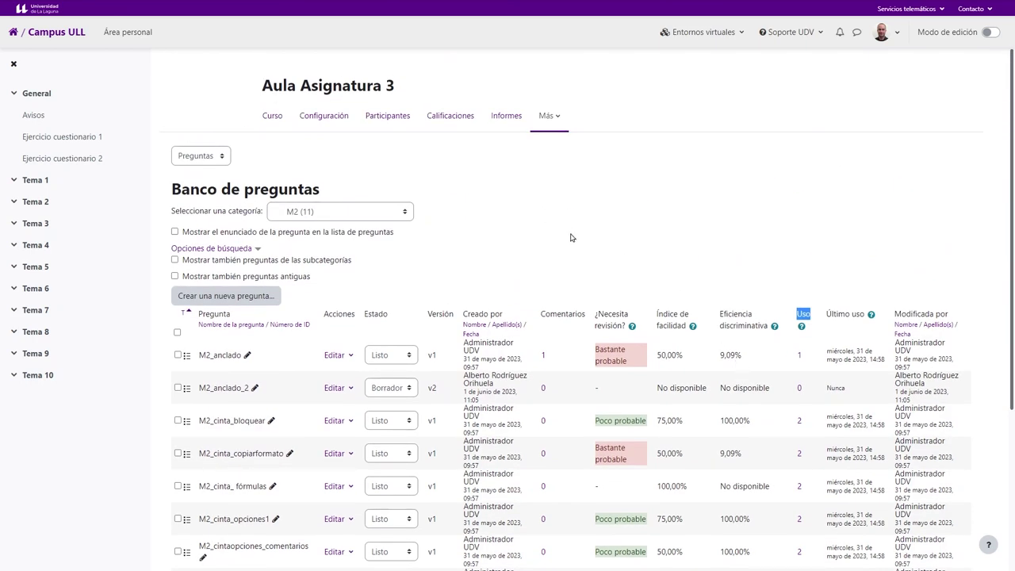
View the contact details and help resources offered under Soporte UDV, and close them again.
{"action": "left_click", "coordinate": [888, 34]}
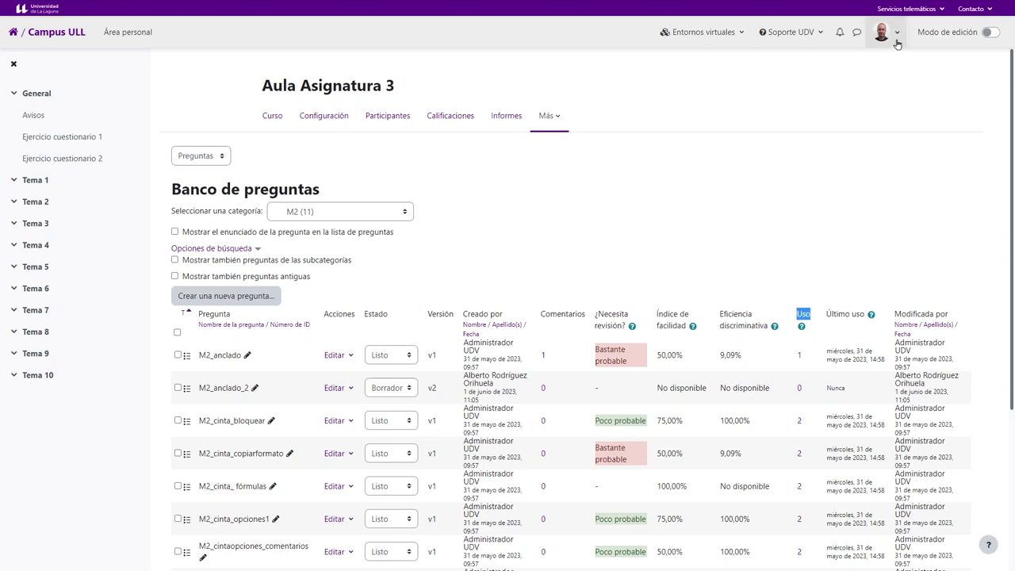
{"action": "left_click", "coordinate": [743, 182]}
{"action": "left_click", "coordinate": [791, 40]}
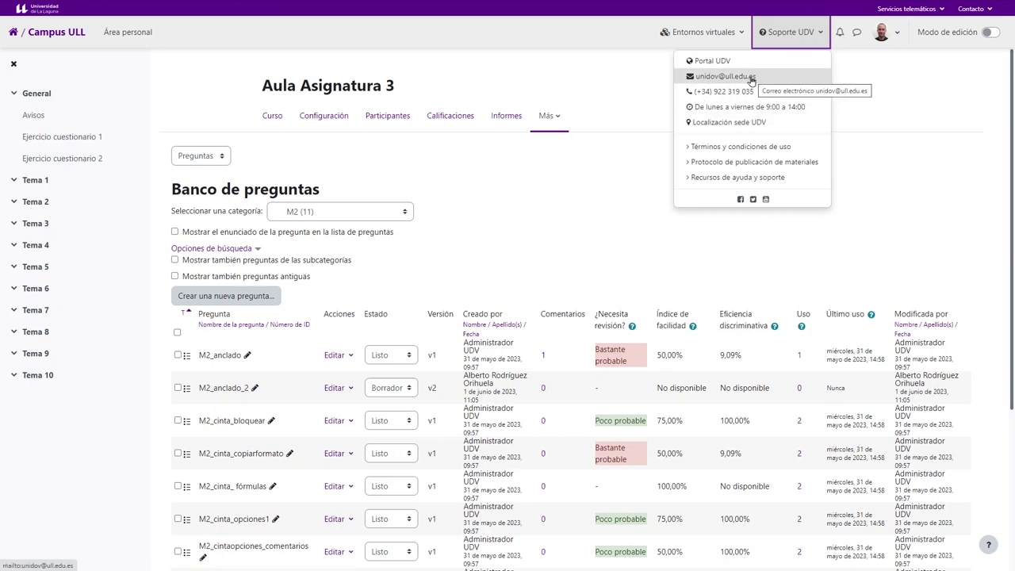
{"action": "left_click", "coordinate": [567, 205]}
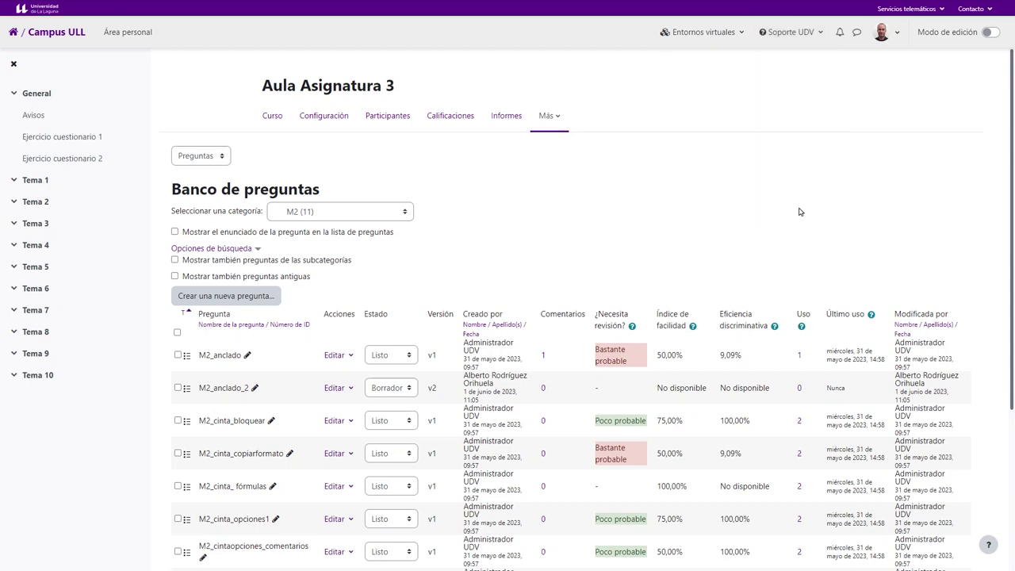